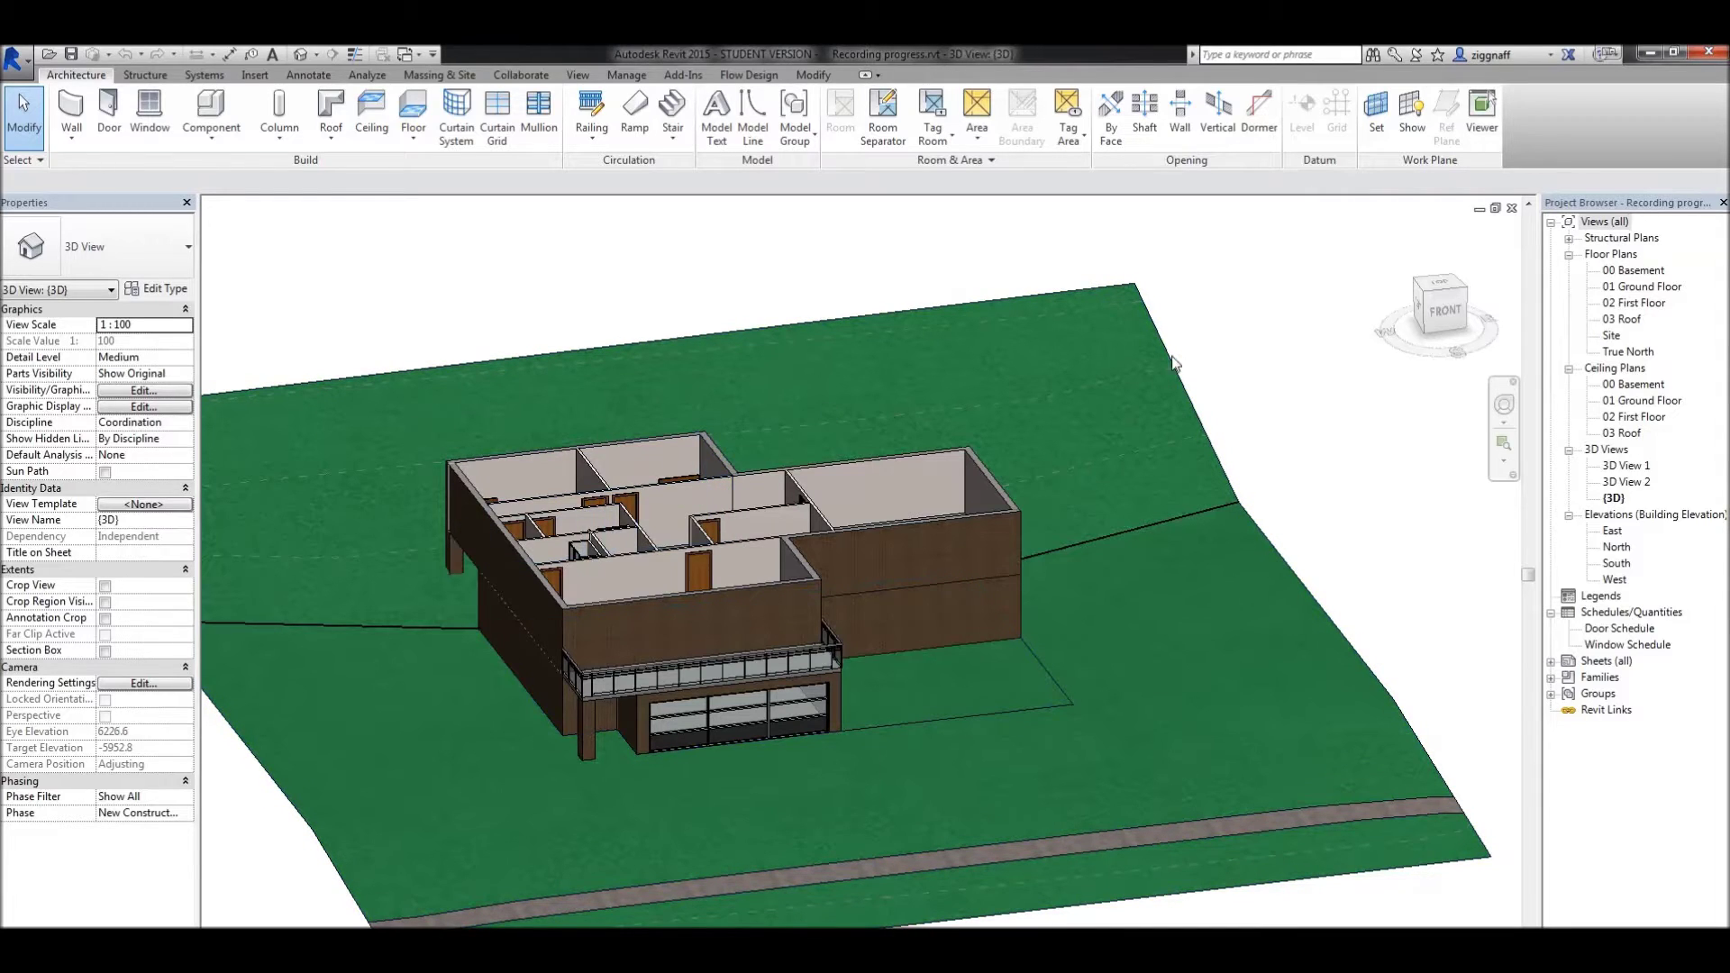
Open the 03 Roof floor plan, zoom in, and show the roof creation options
double_click(1636, 322)
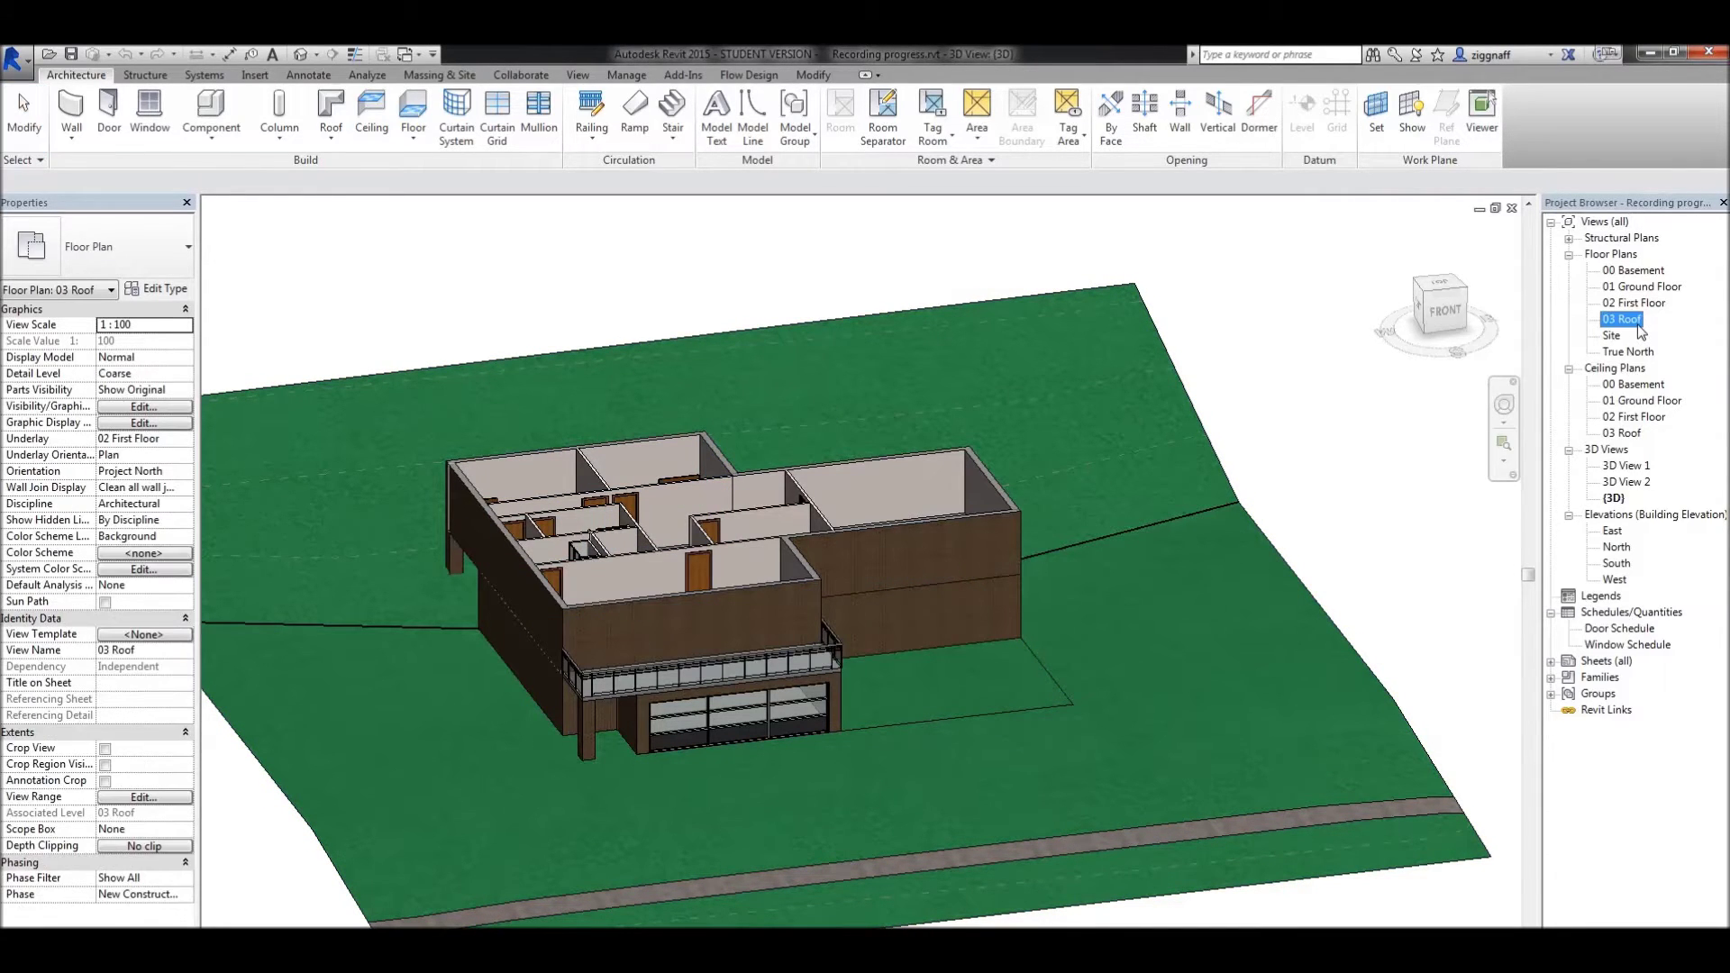
scroll(964, 582, up, 3)
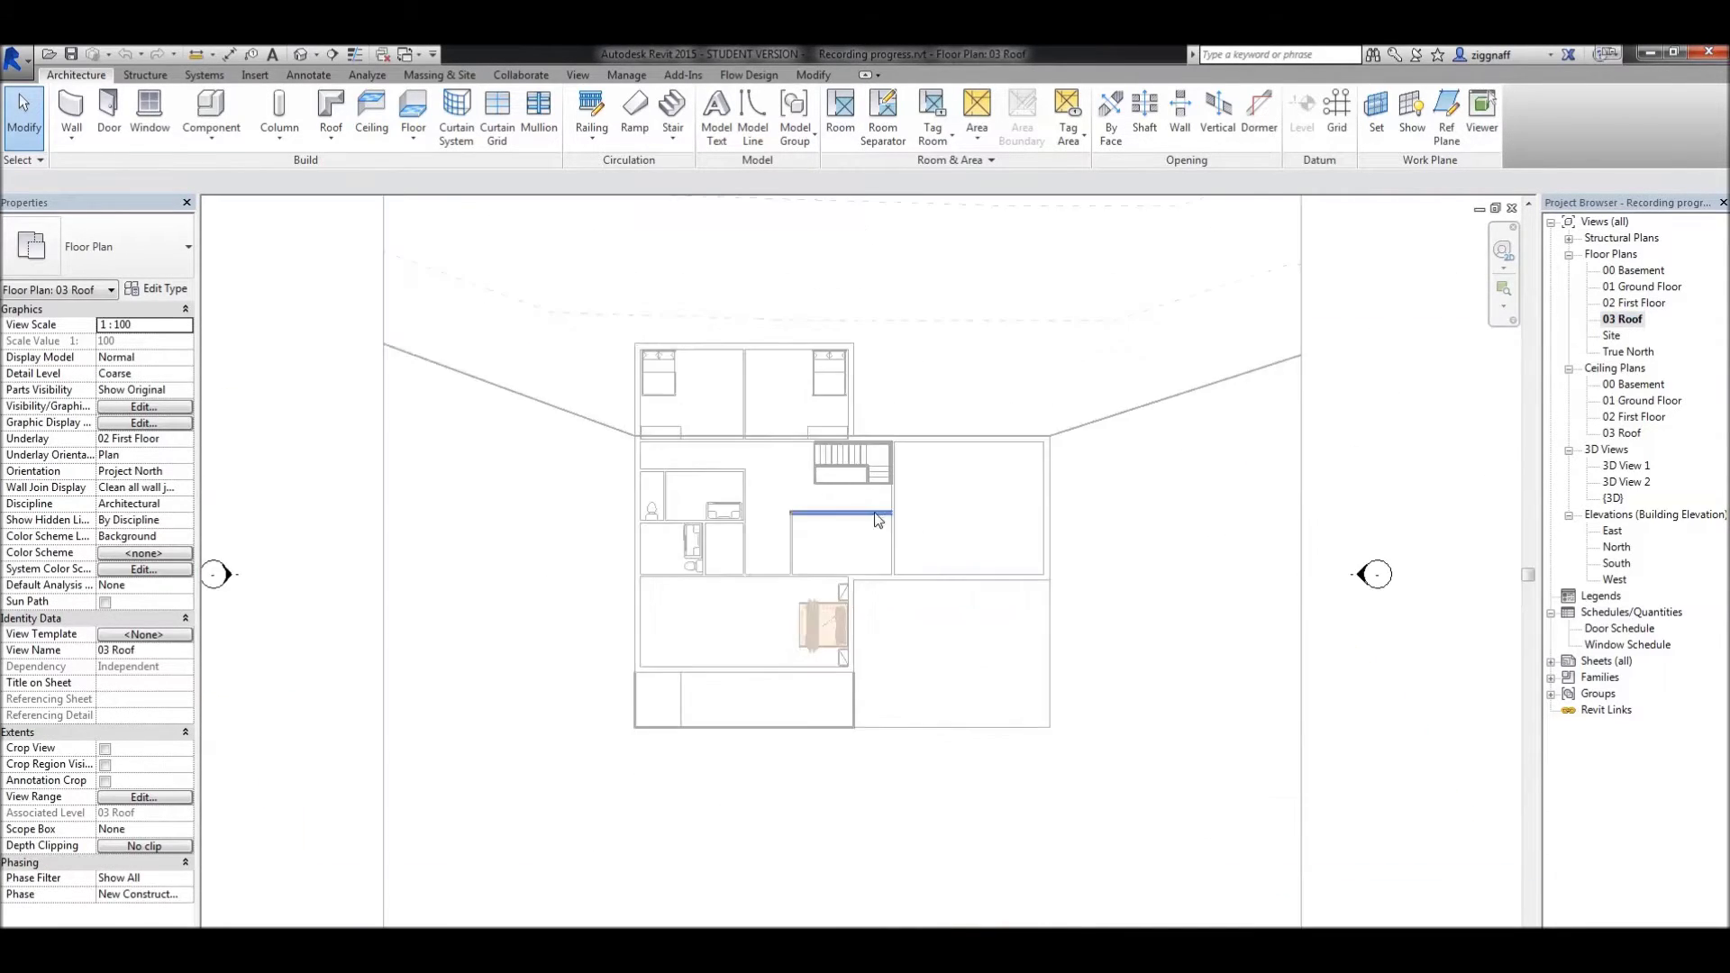
click(331, 133)
Start a roof by footprint with a 600 overhang
click(377, 170)
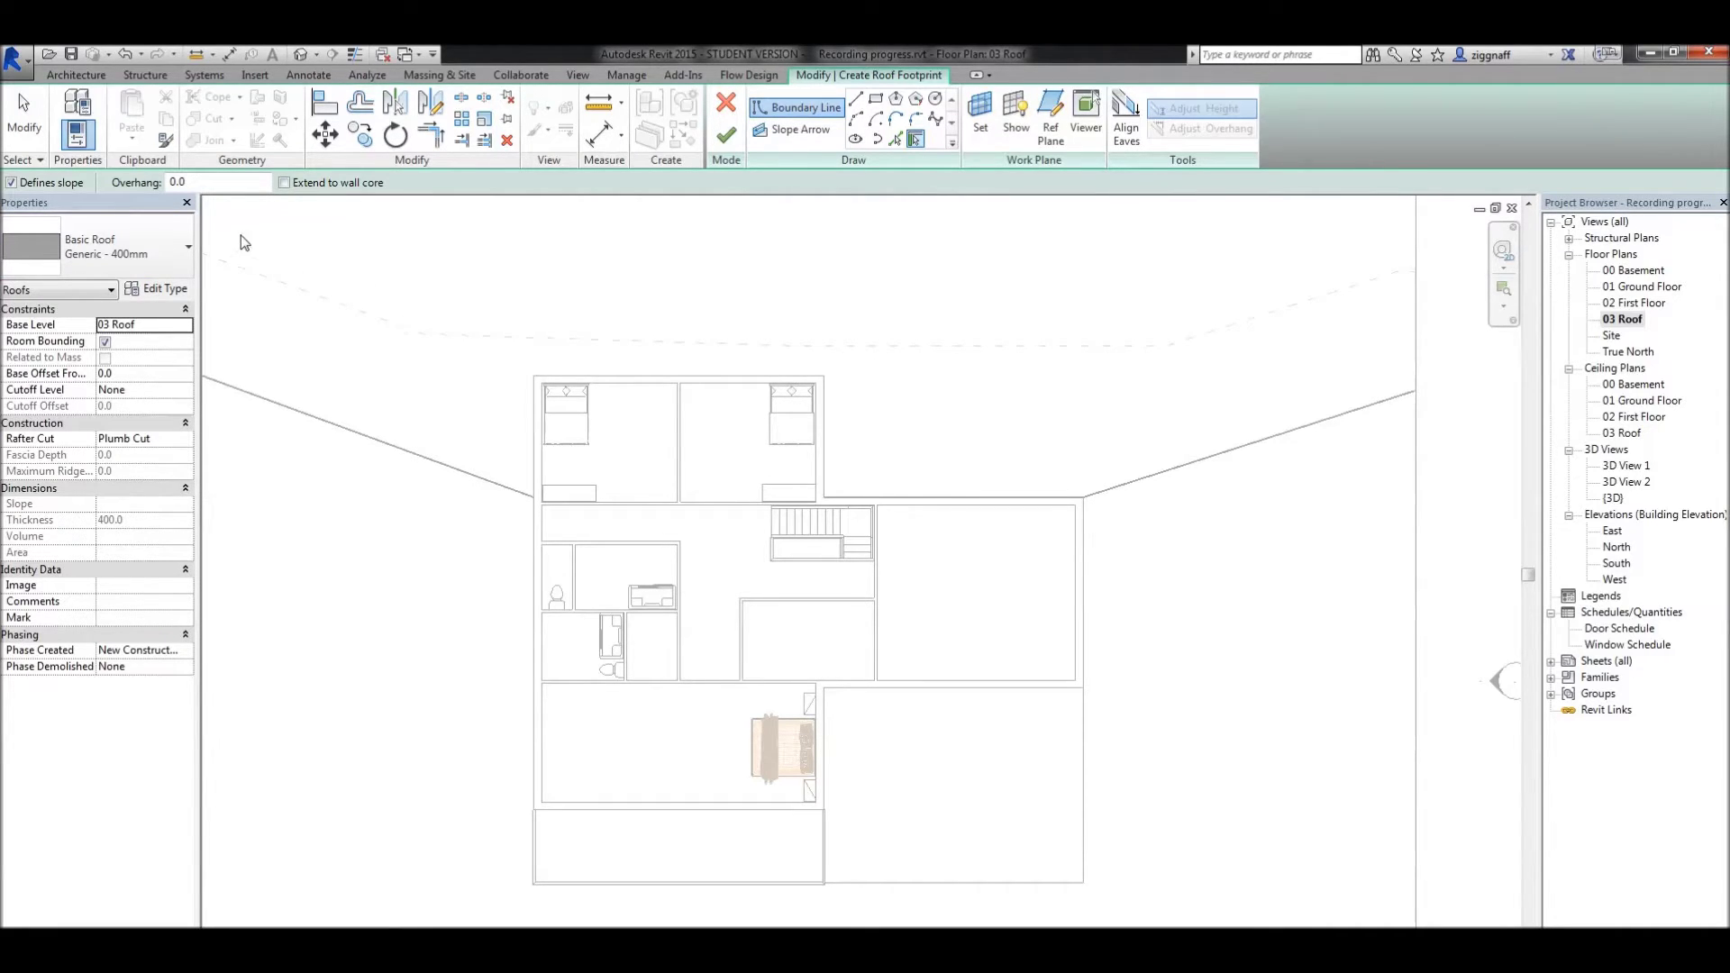
double_click(225, 186)
text(60)
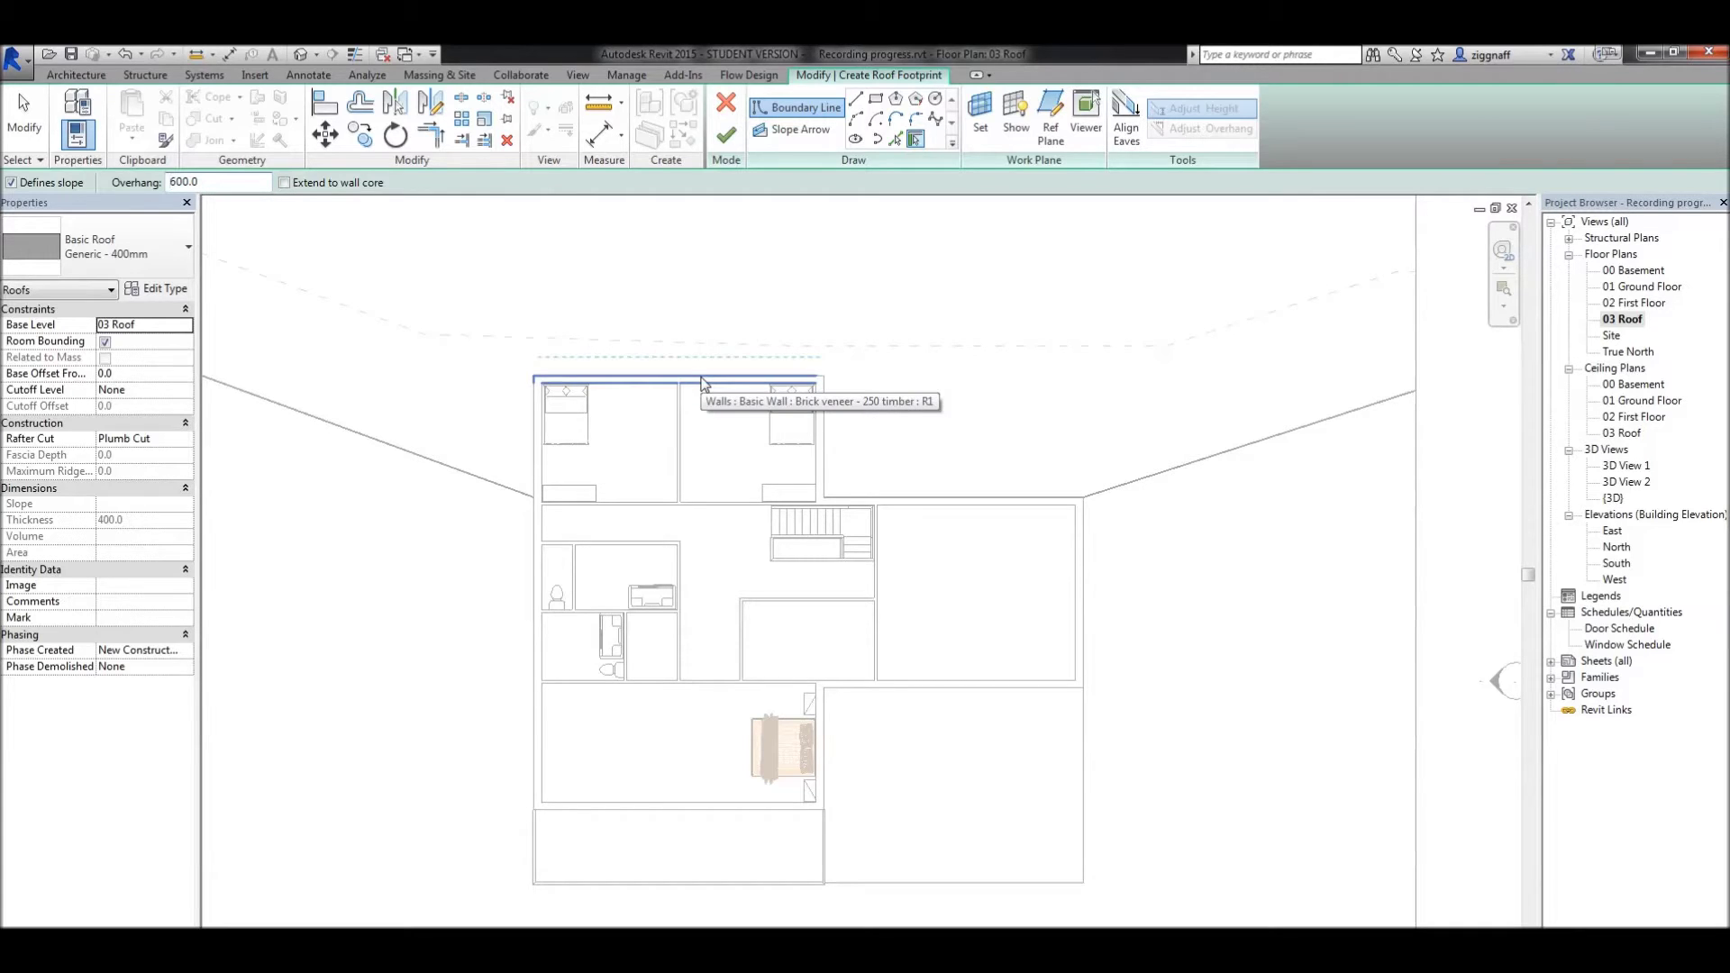
Pick all eight exterior walls as the 30° roof boundary and finish the roof
click(704, 383)
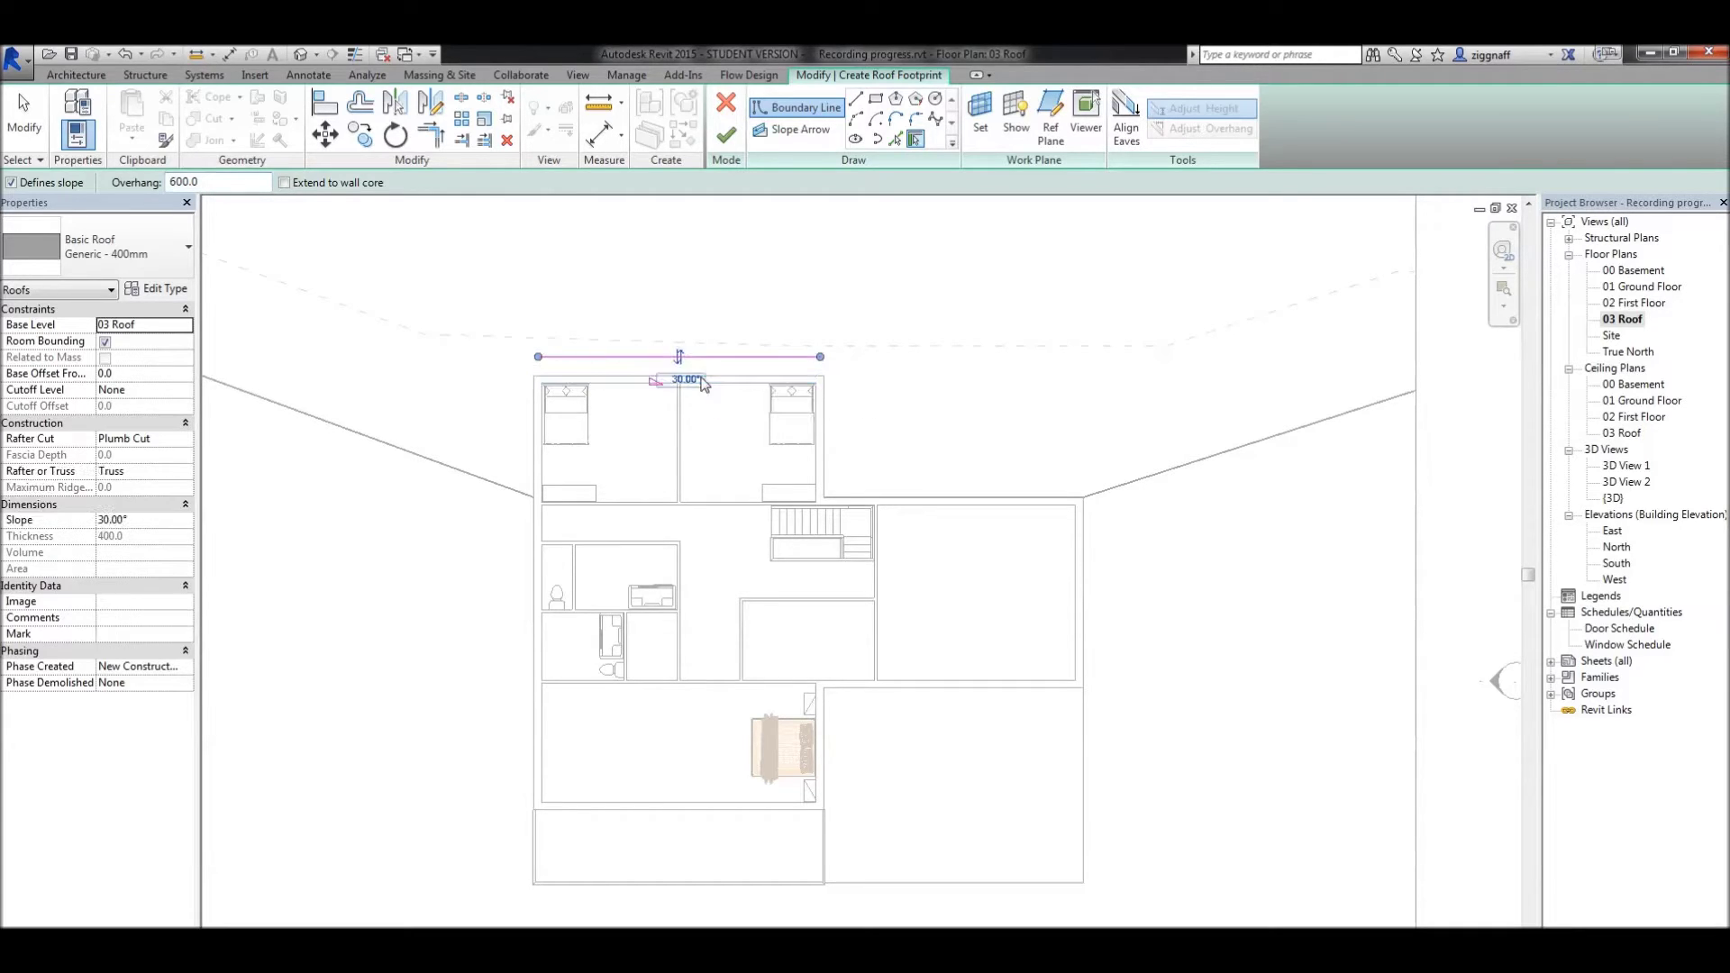
click(836, 414)
click(948, 502)
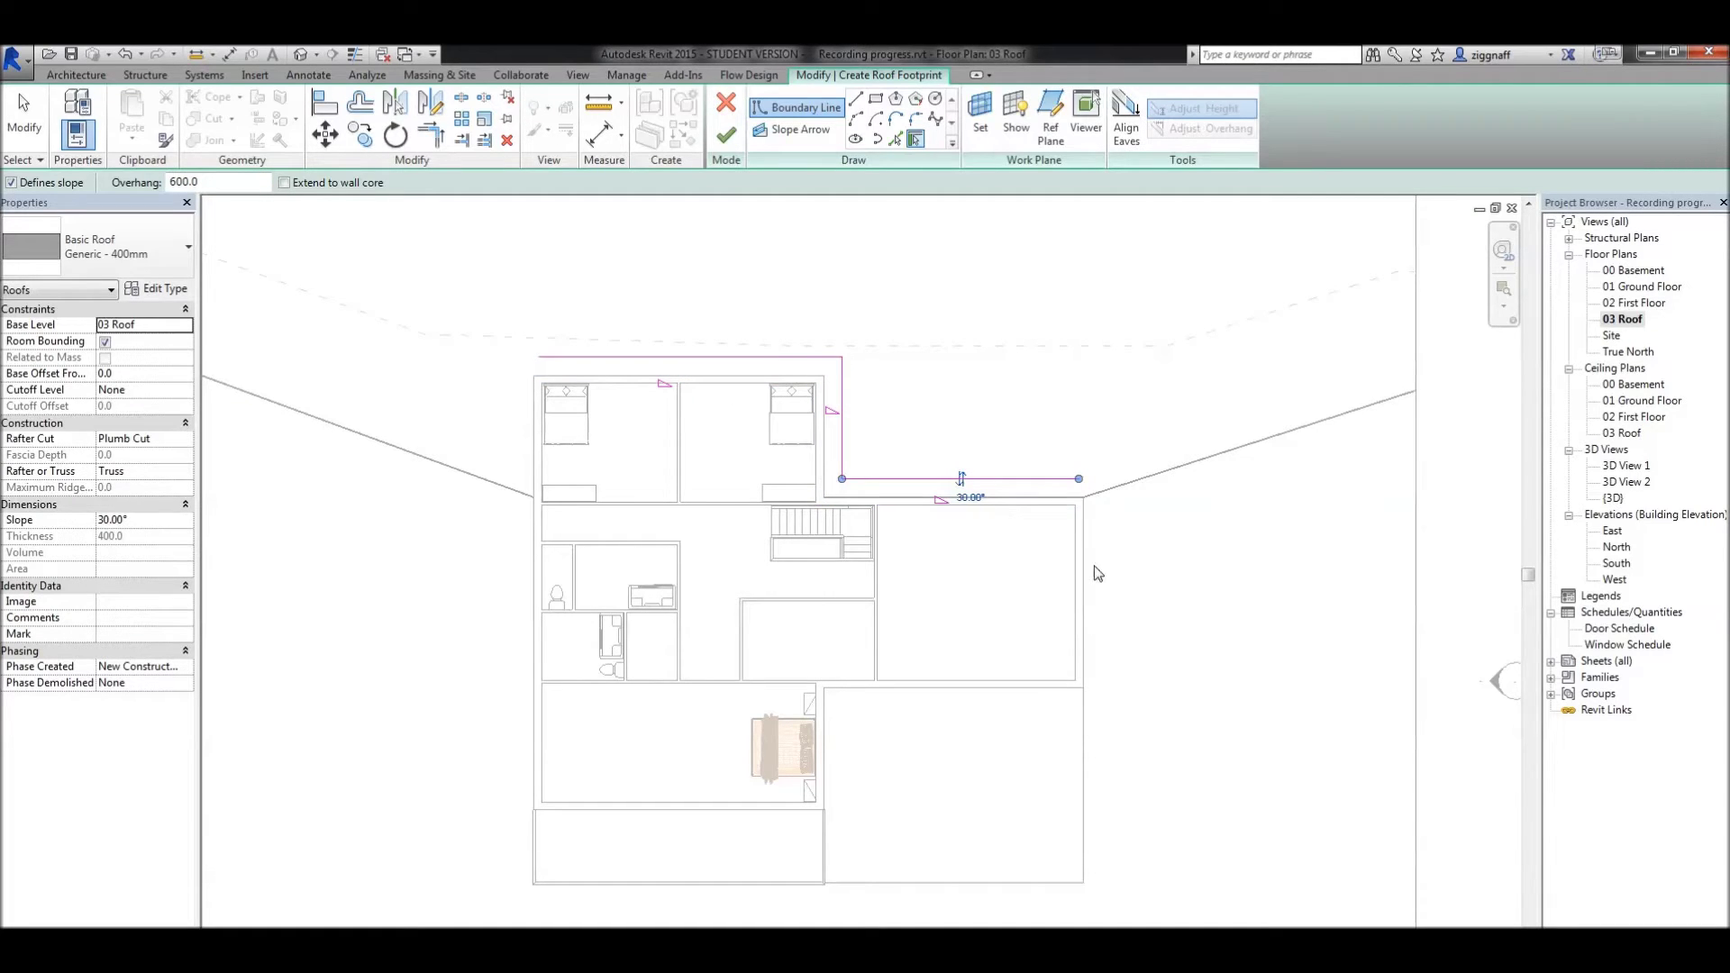
click(1089, 574)
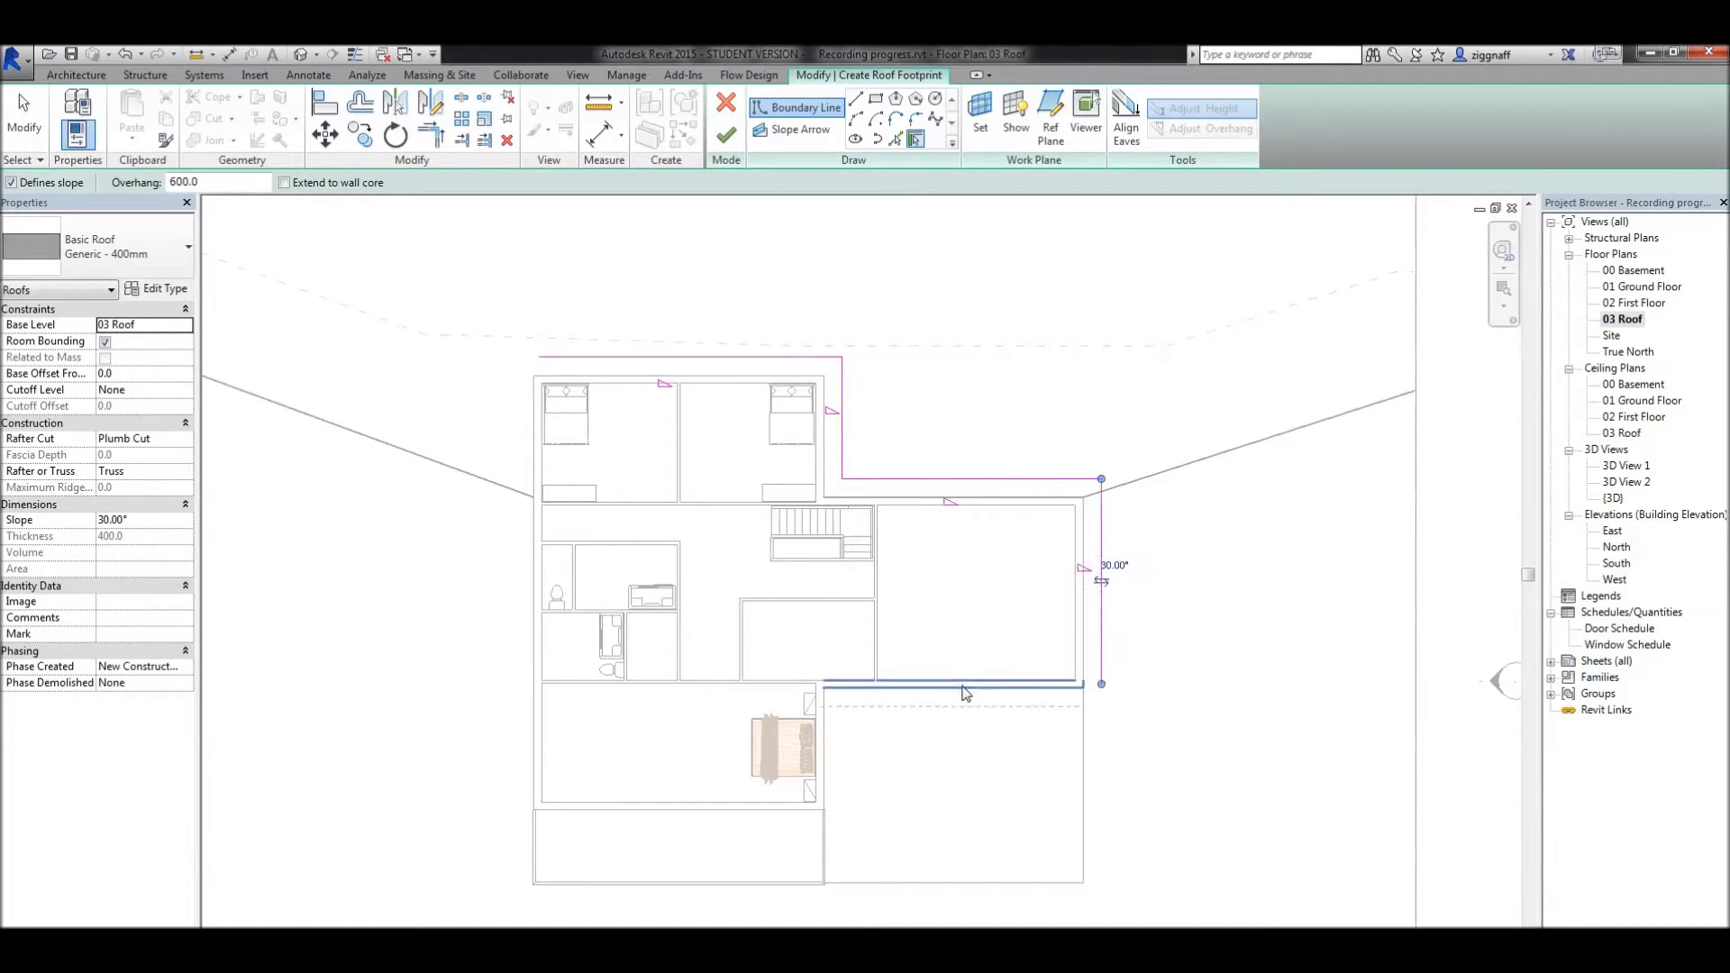
click(964, 687)
click(825, 734)
click(723, 807)
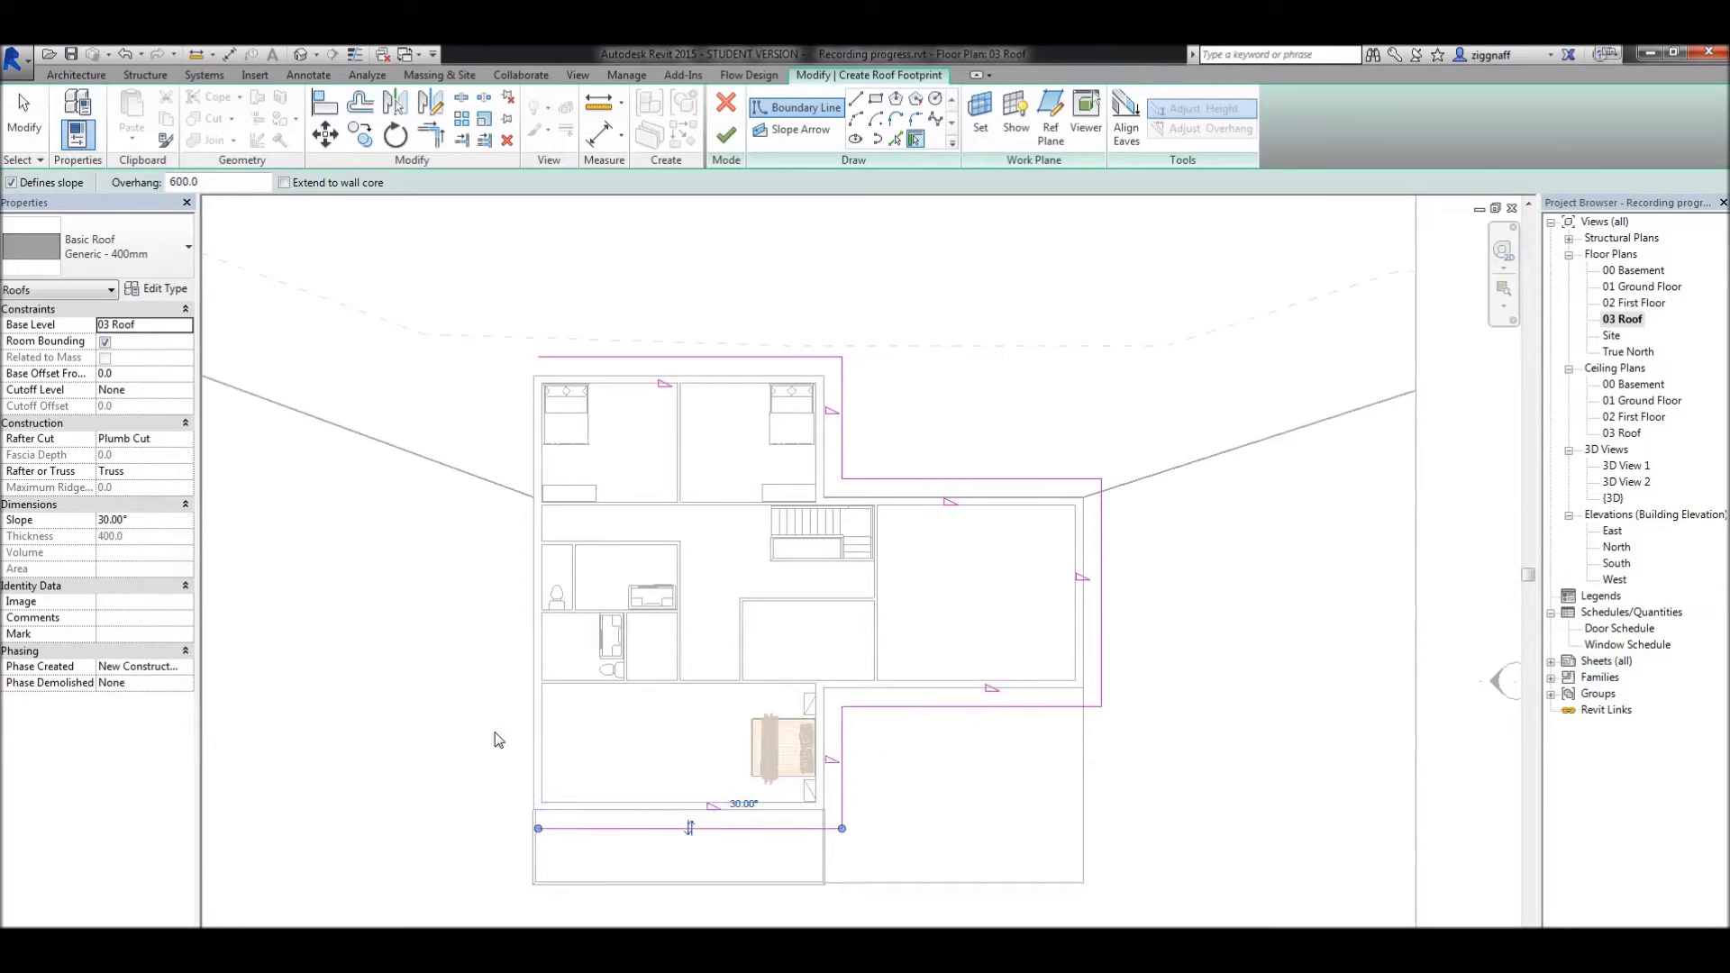
click(533, 722)
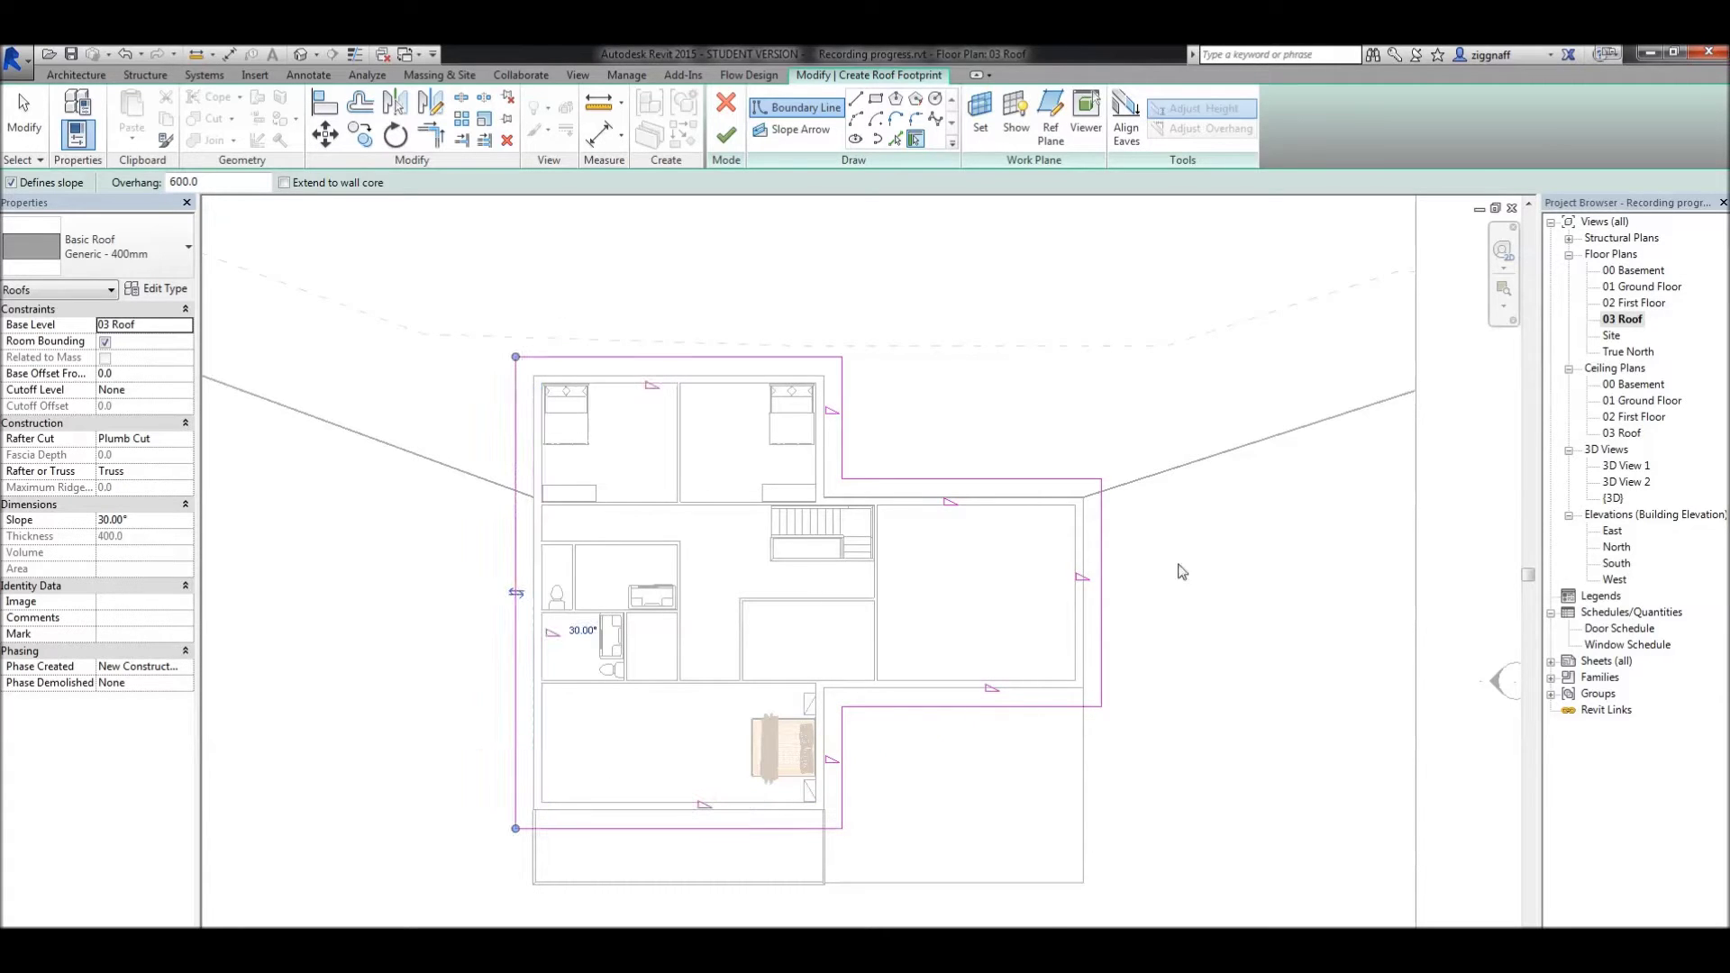
click(726, 135)
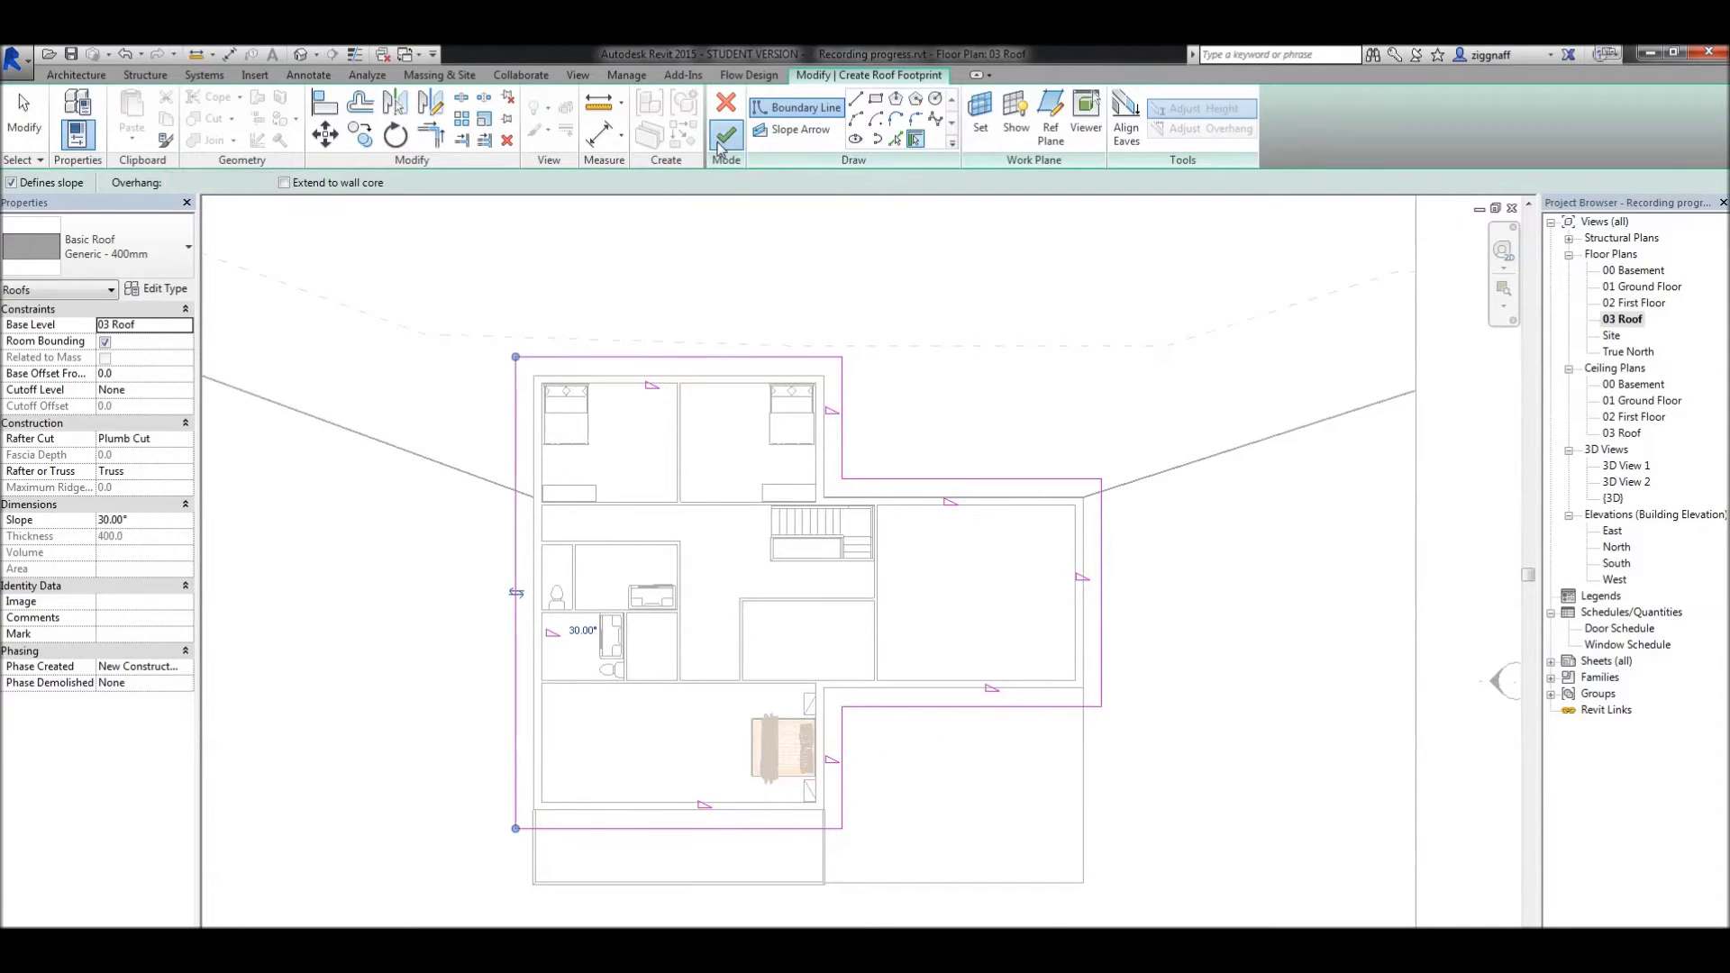
In the 3D view, change the hipped roof to the Basic Roof Generic - 125mm type
double_click(1613, 497)
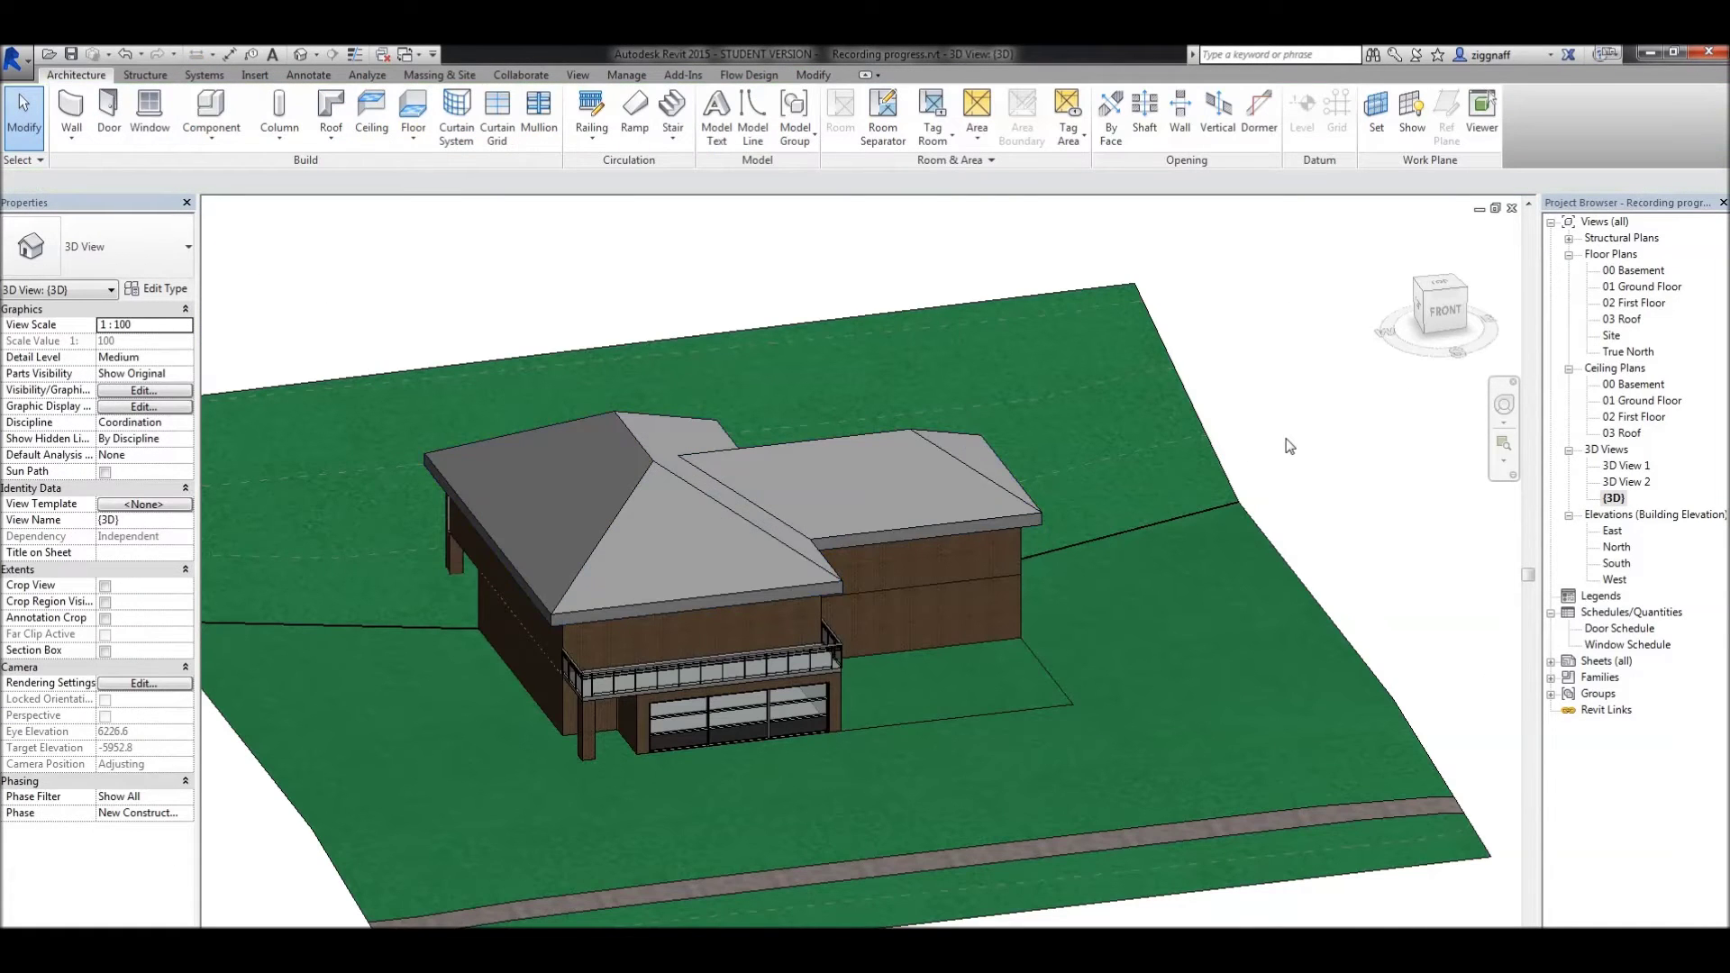
shift+middle_drag(1288, 445, 983, 365)
scroll(924, 545, up, 3)
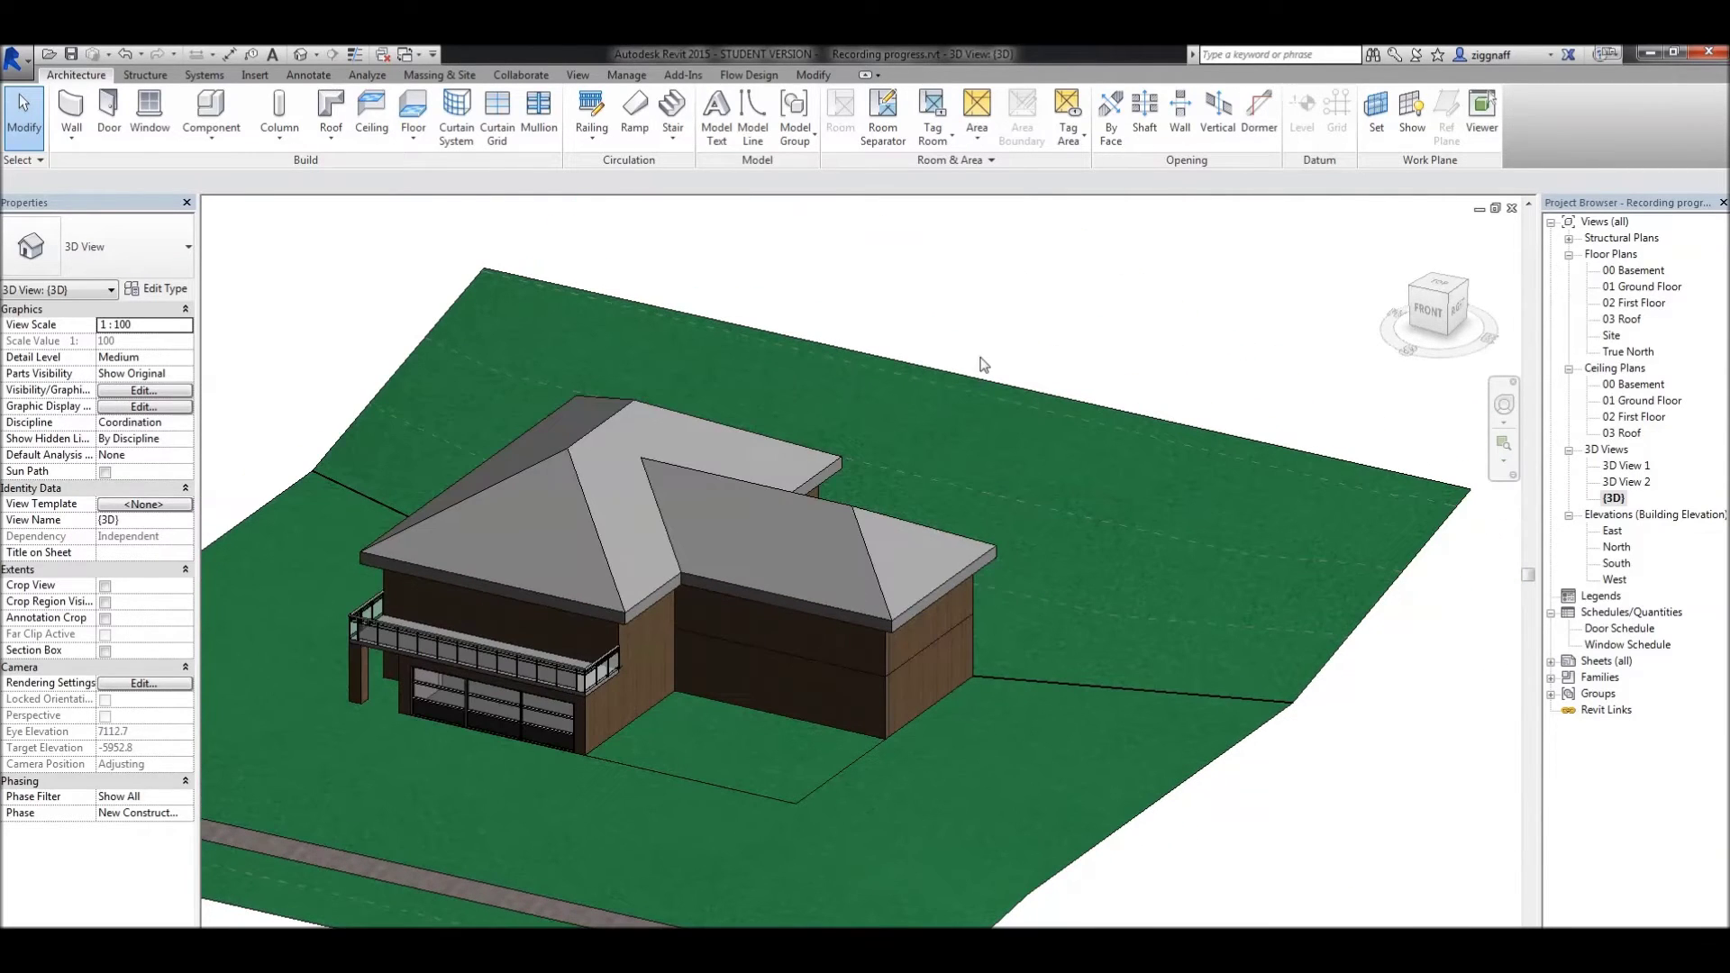
click(667, 587)
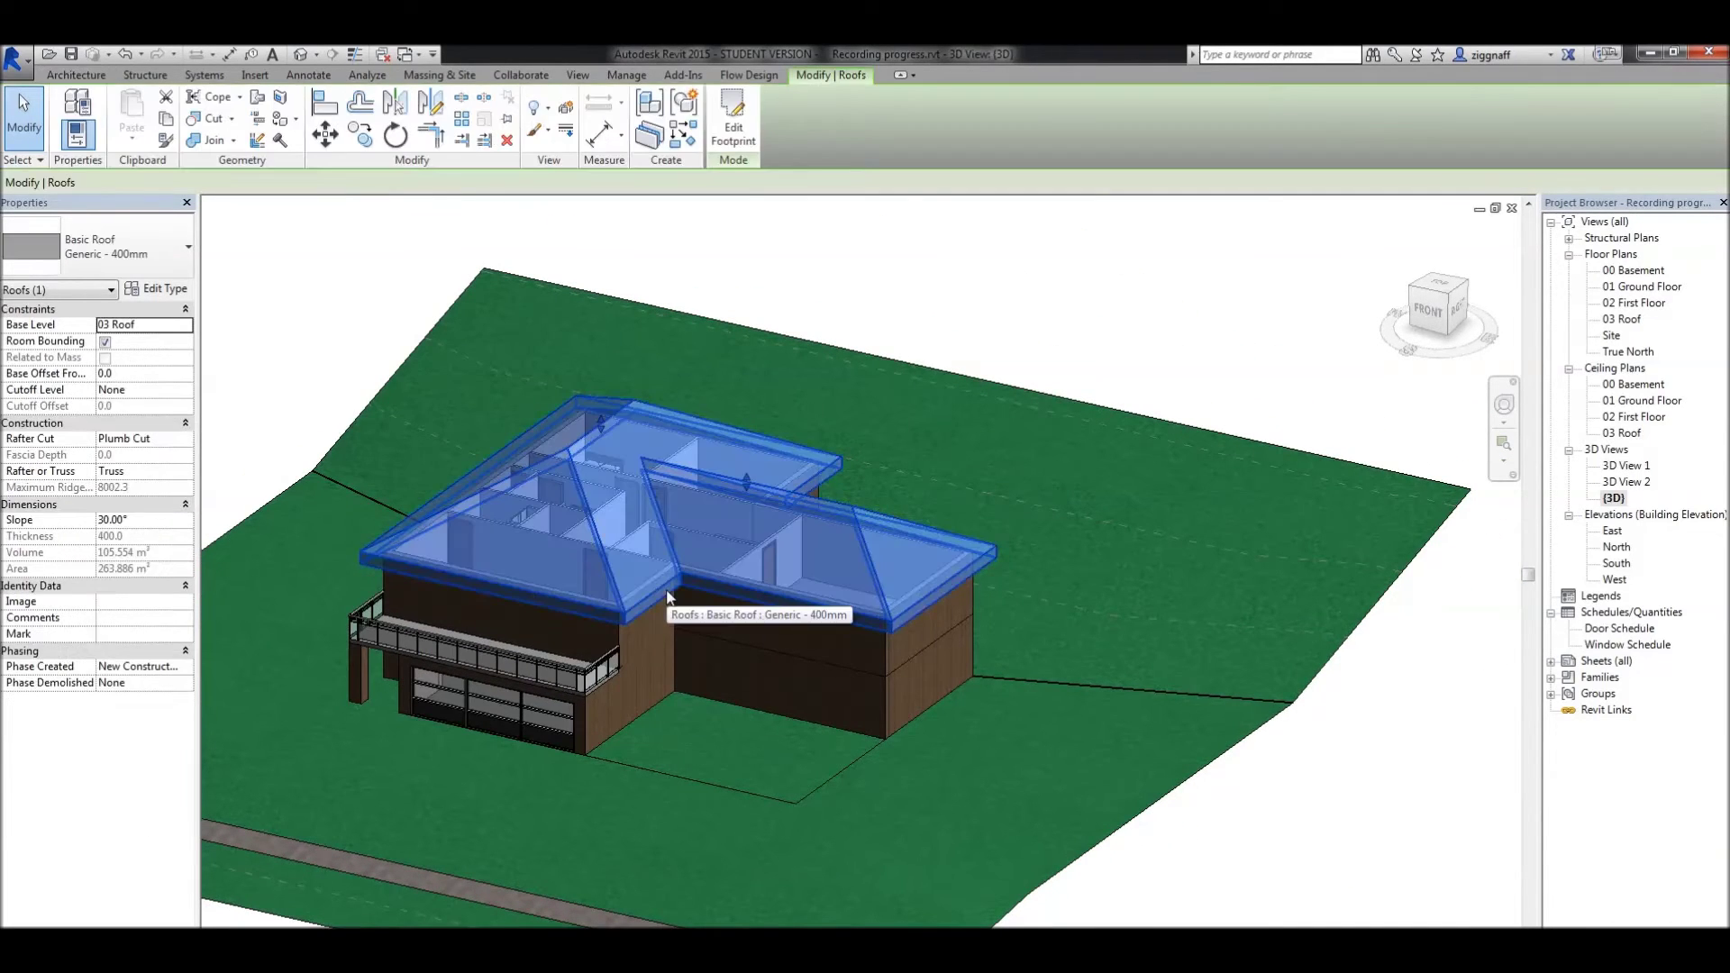
click(108, 243)
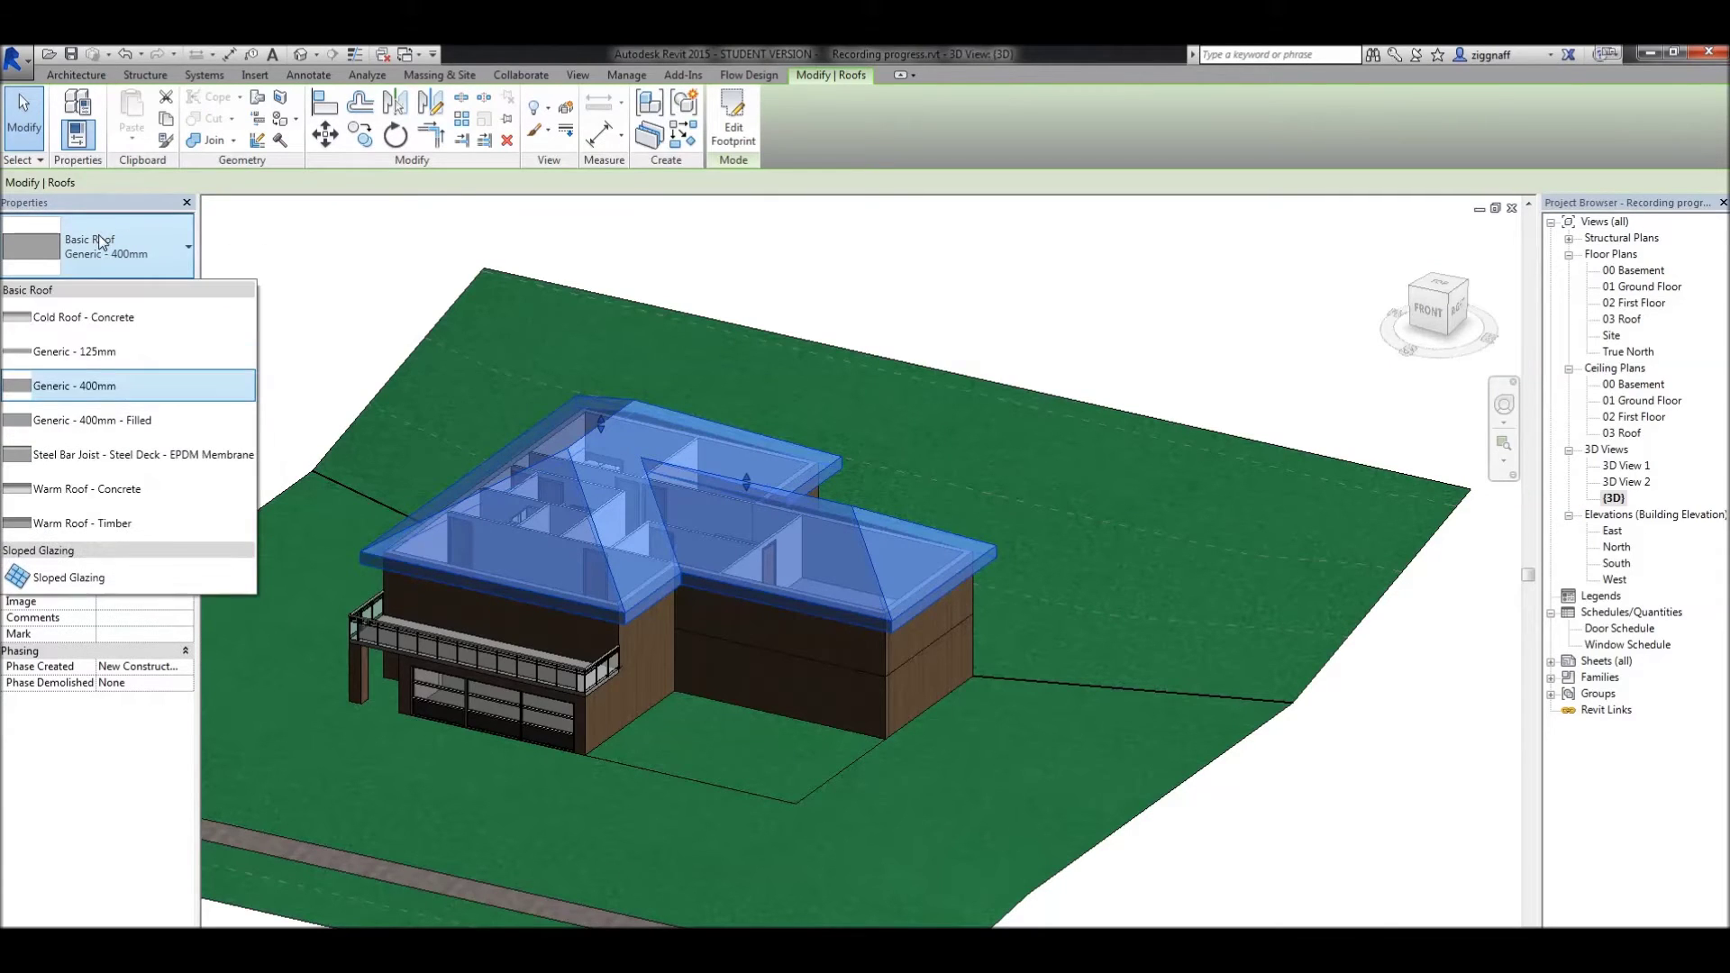
click(106, 362)
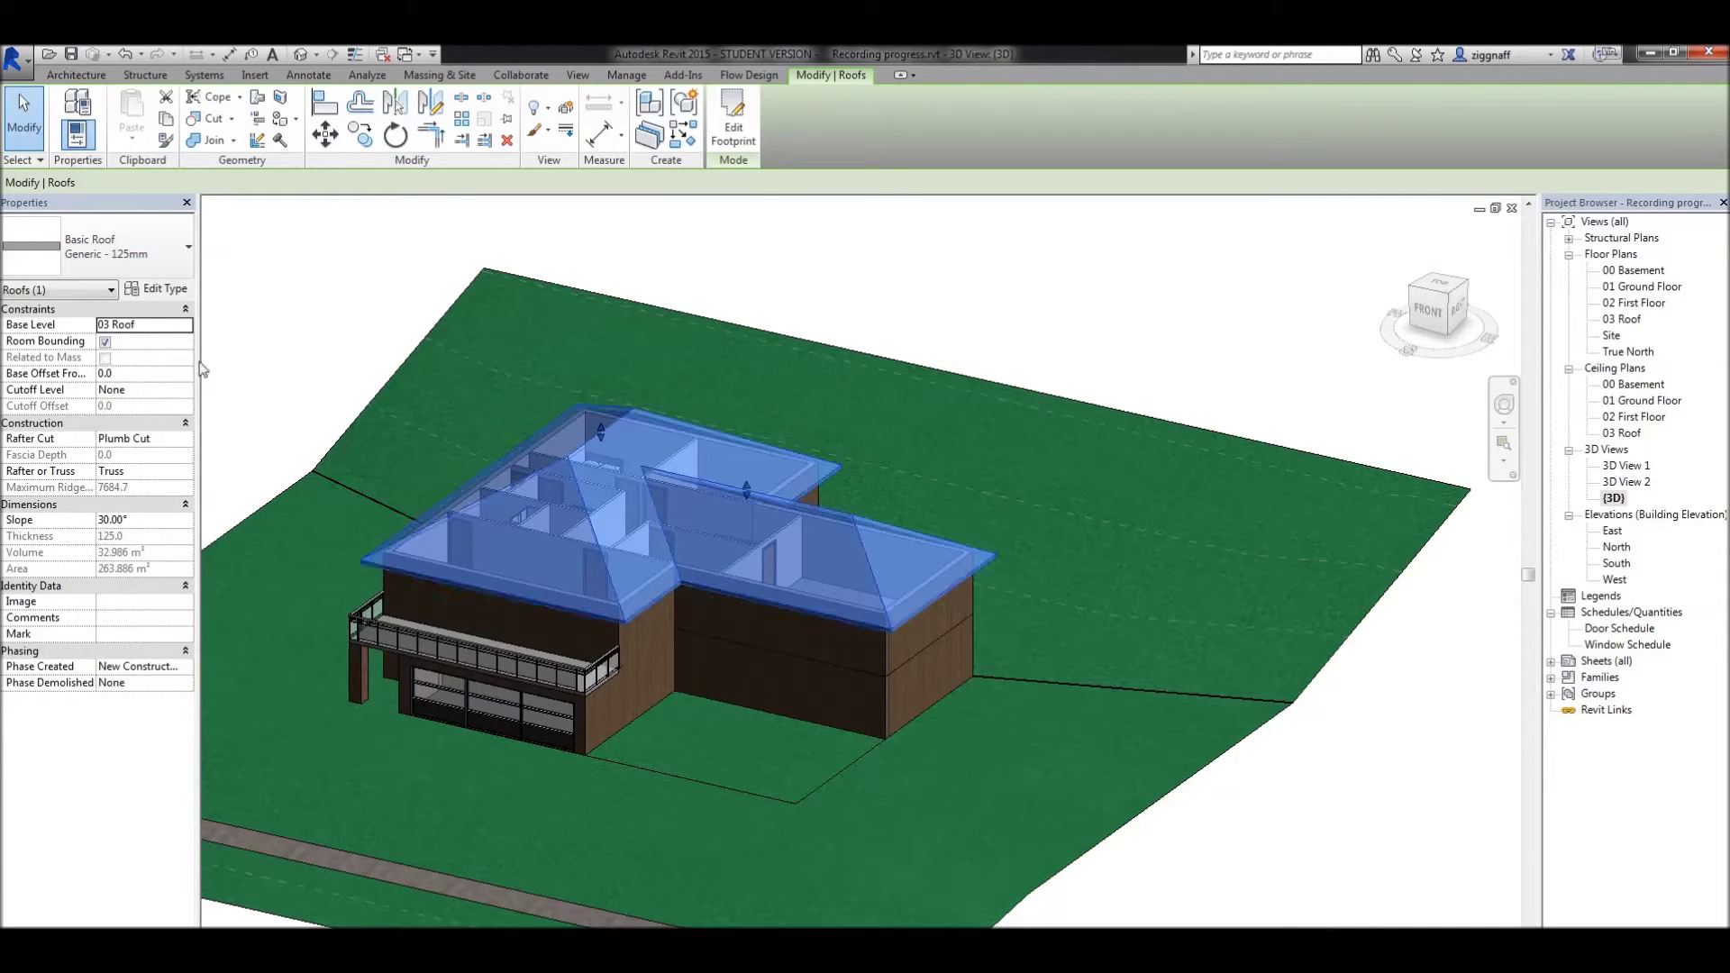
Set the roof type's structure layer material to Roofing, Tile, then deselect the roof
click(166, 292)
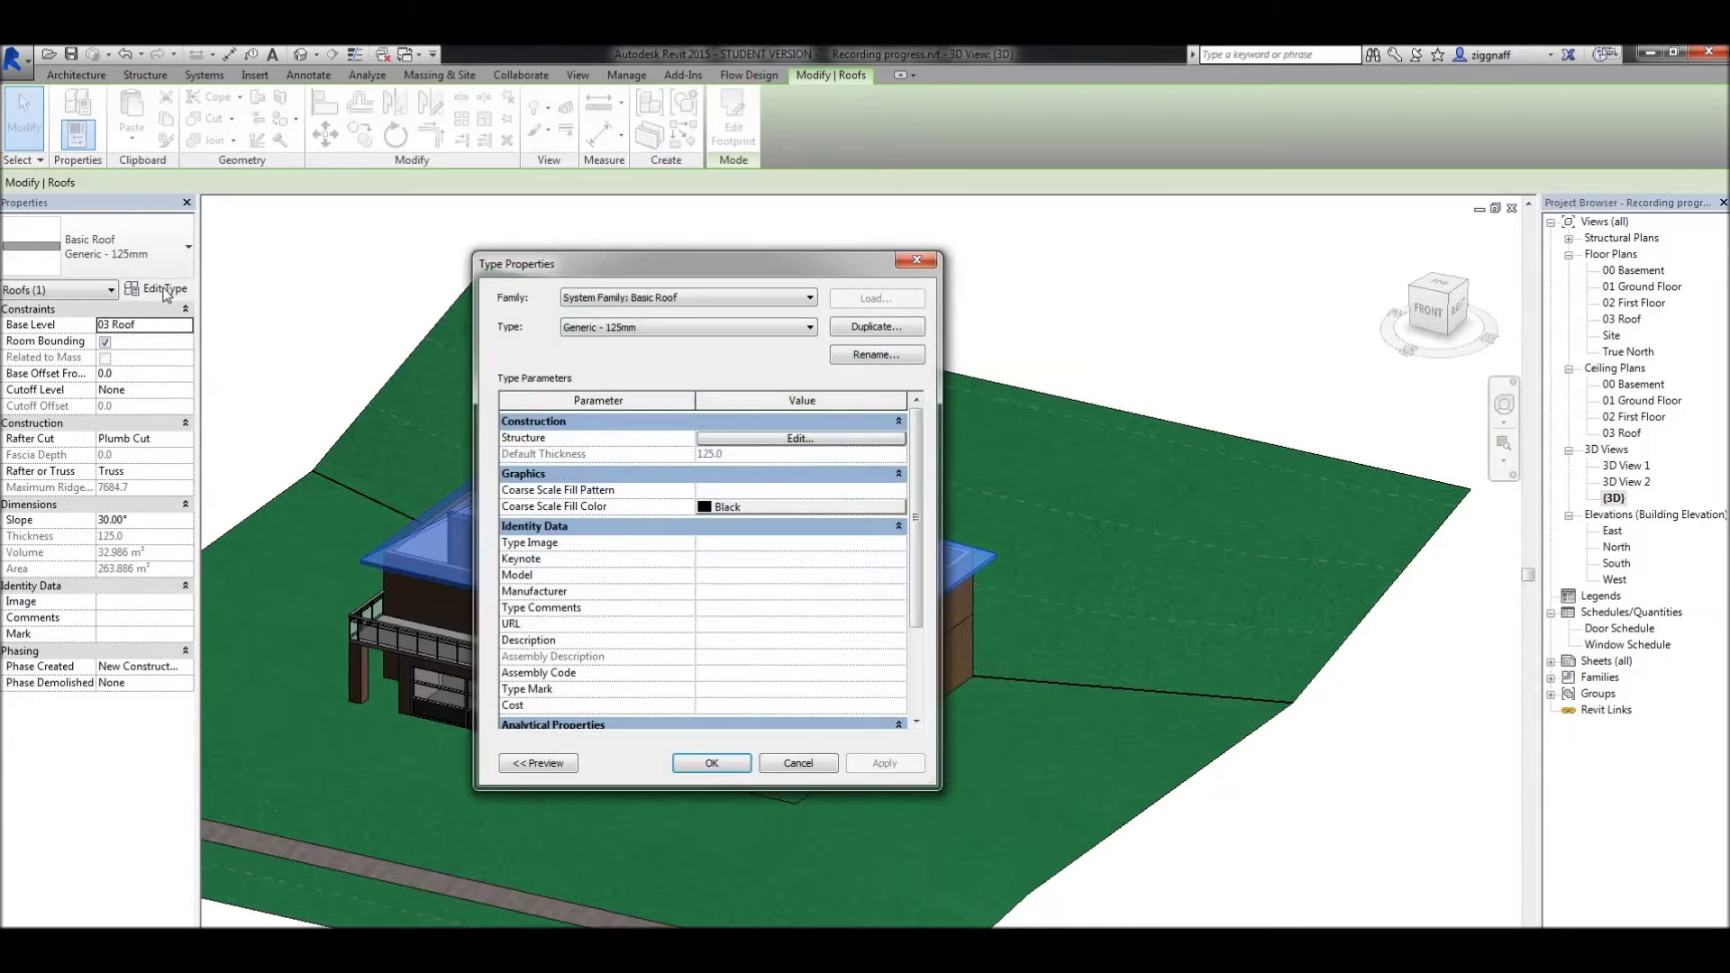
click(863, 437)
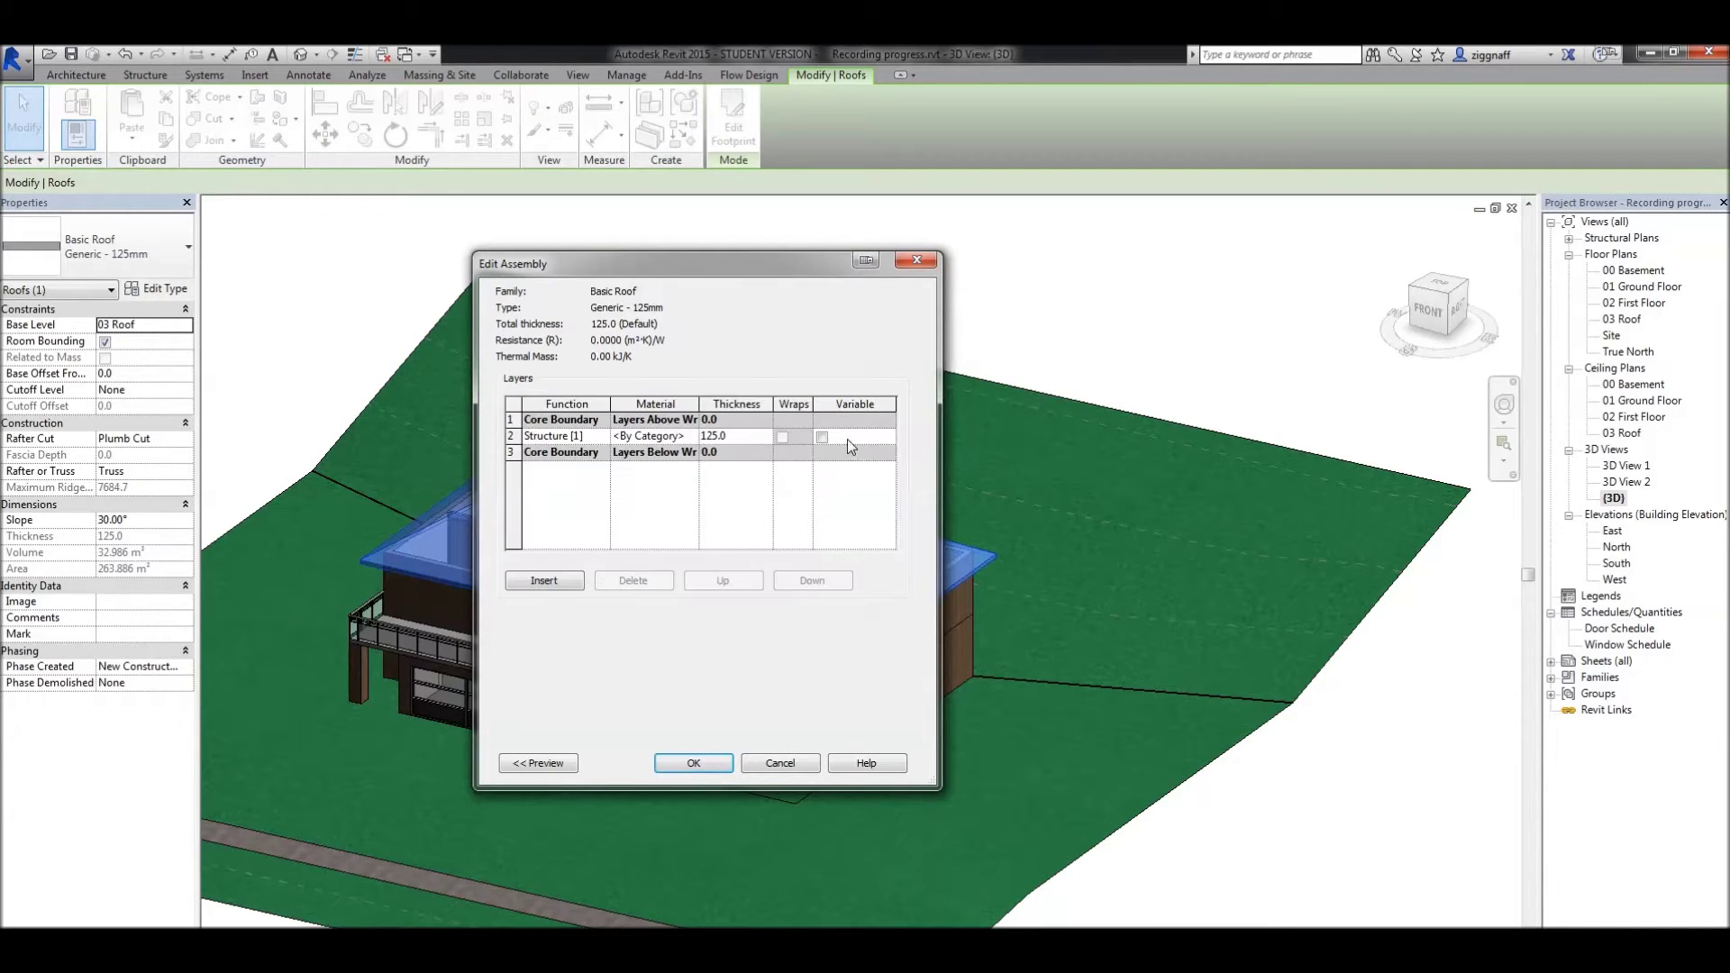
click(657, 436)
click(691, 436)
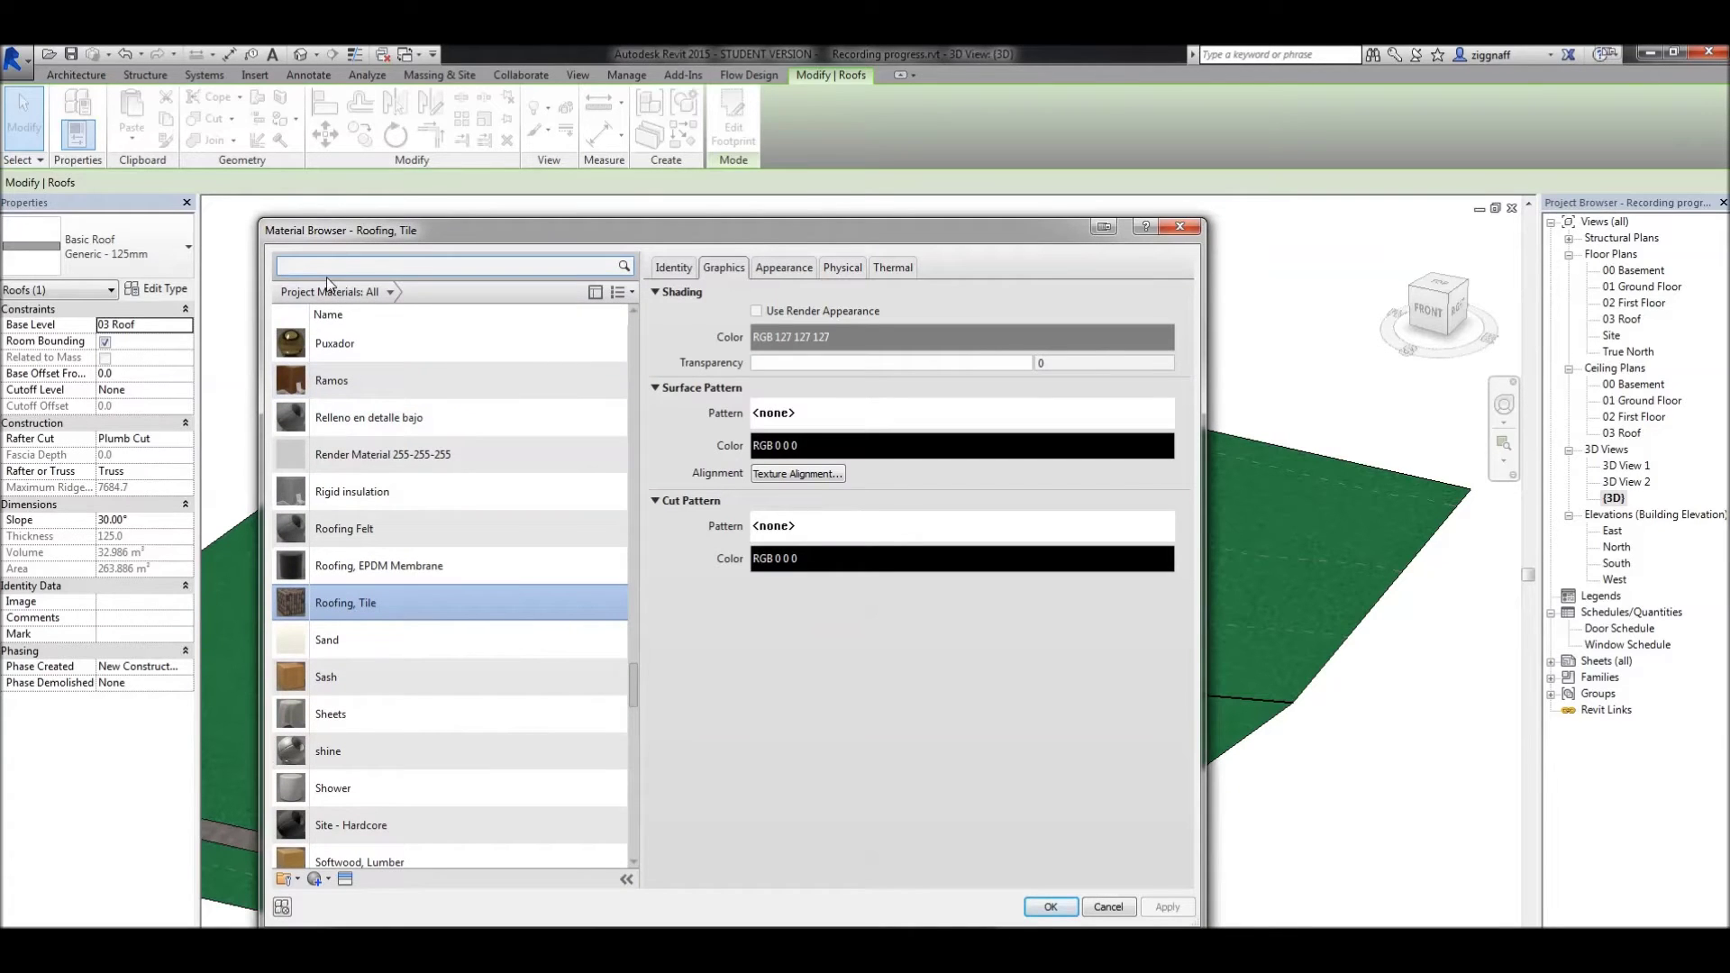
double_click(366, 600)
click(693, 764)
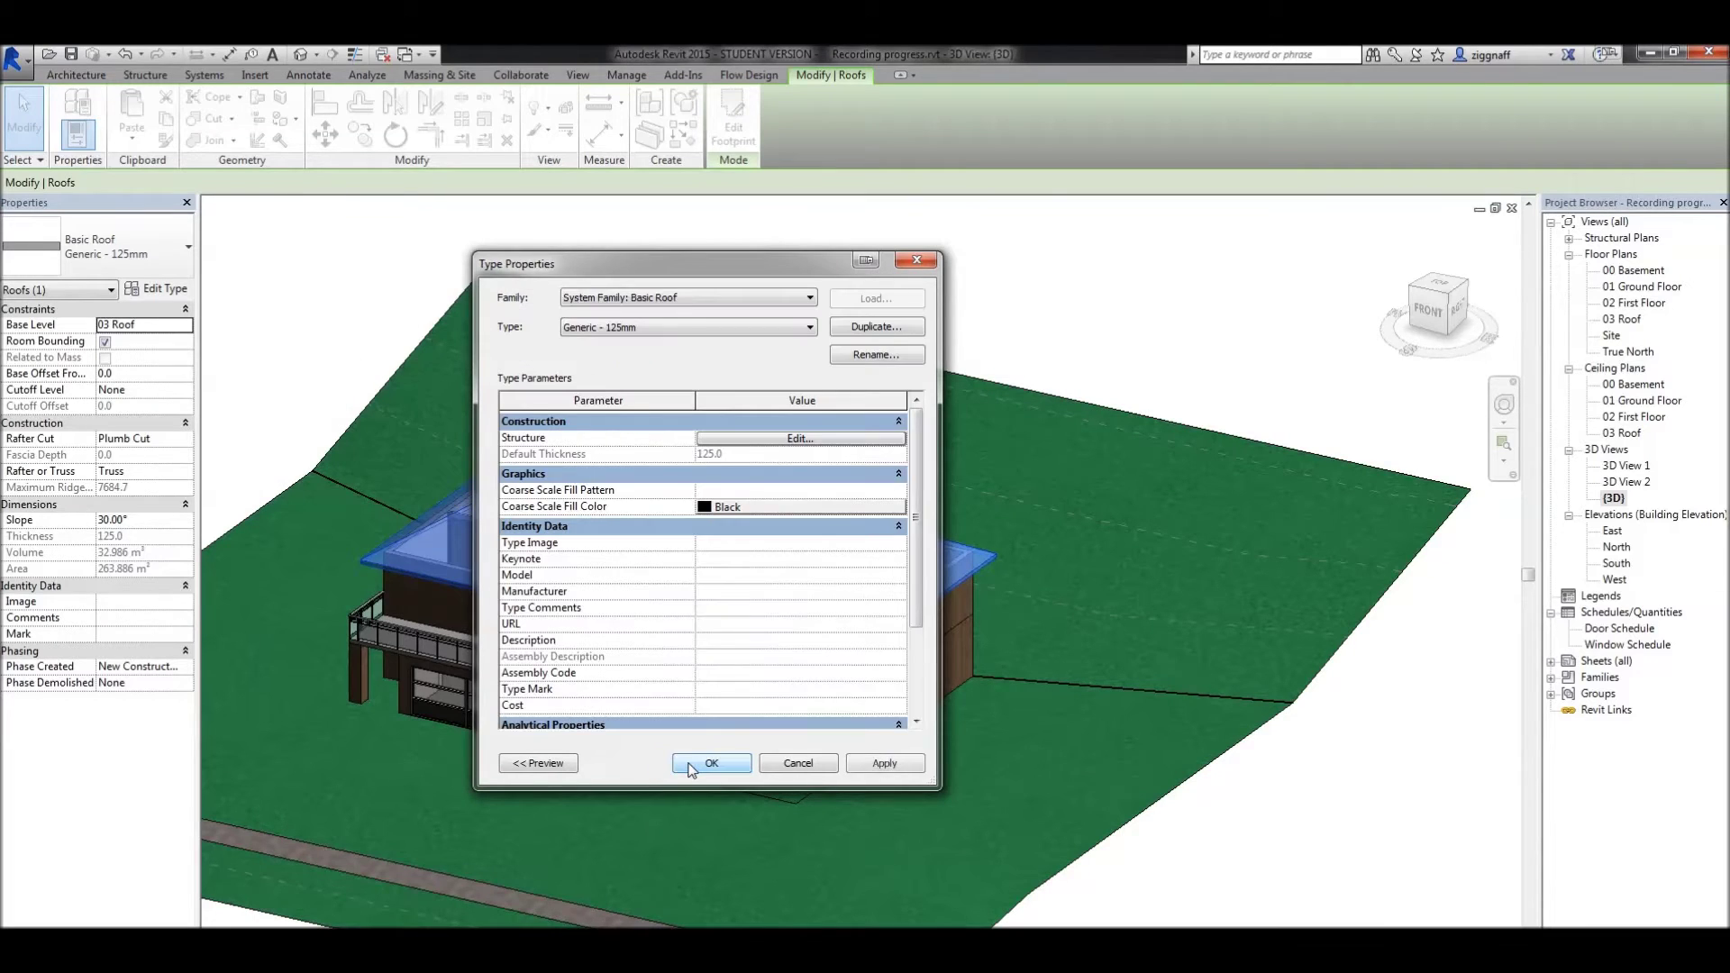
click(694, 764)
click(998, 430)
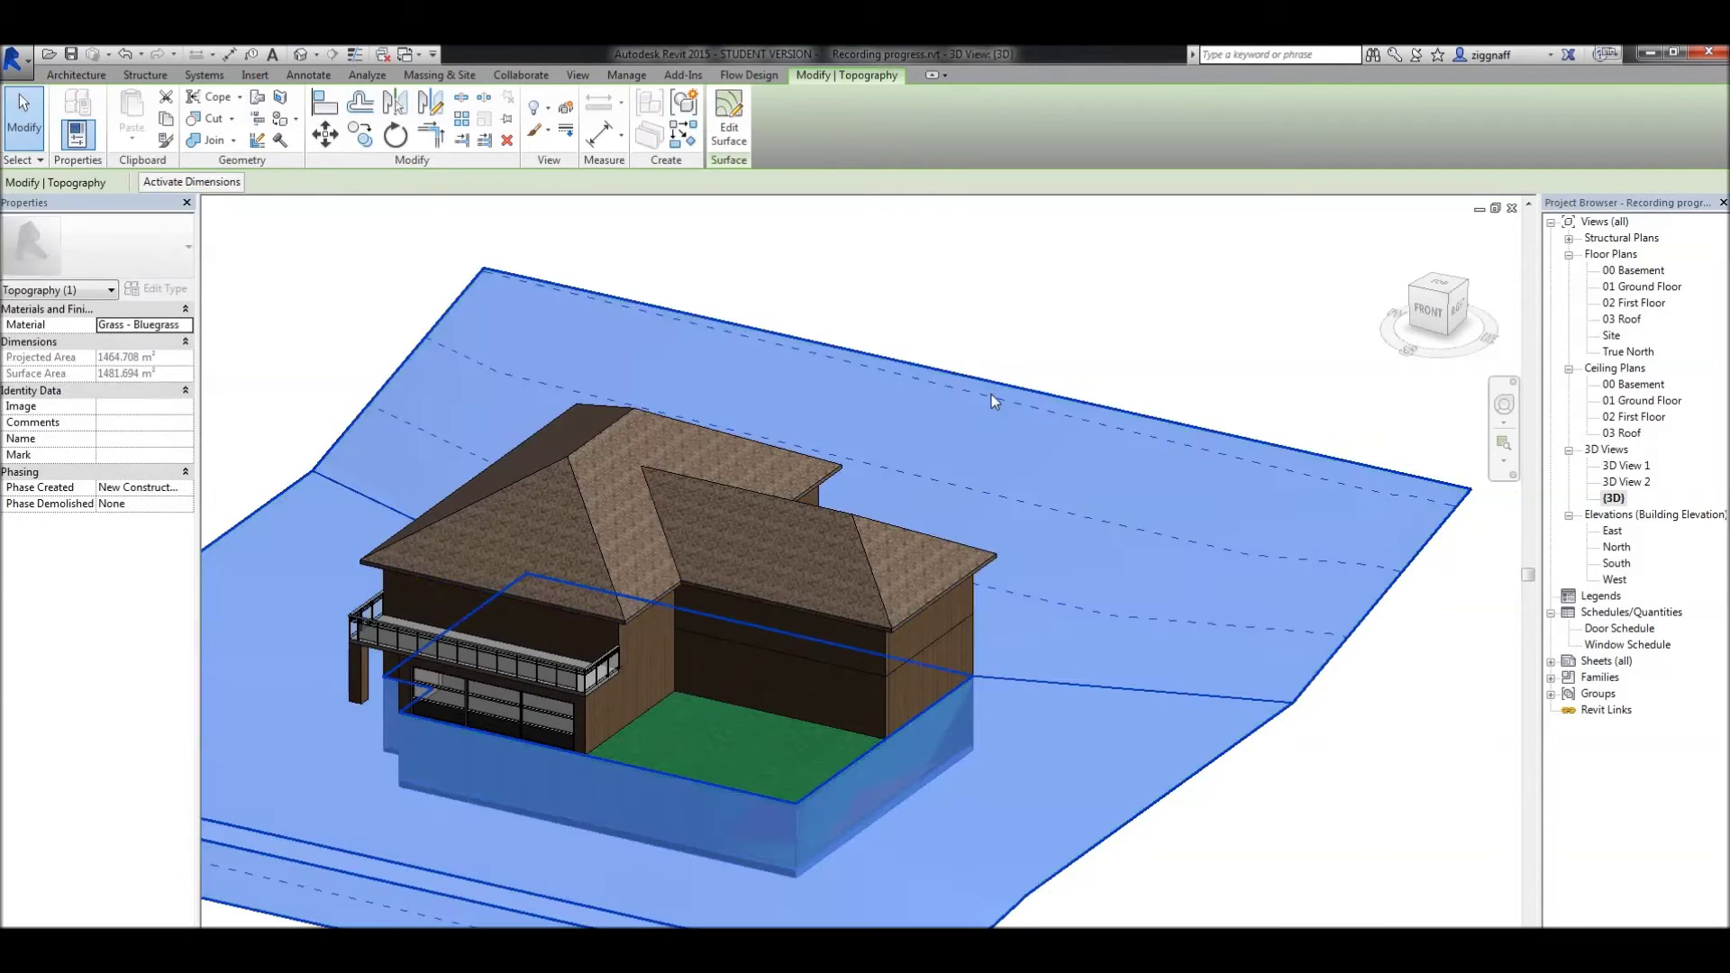
click(1045, 295)
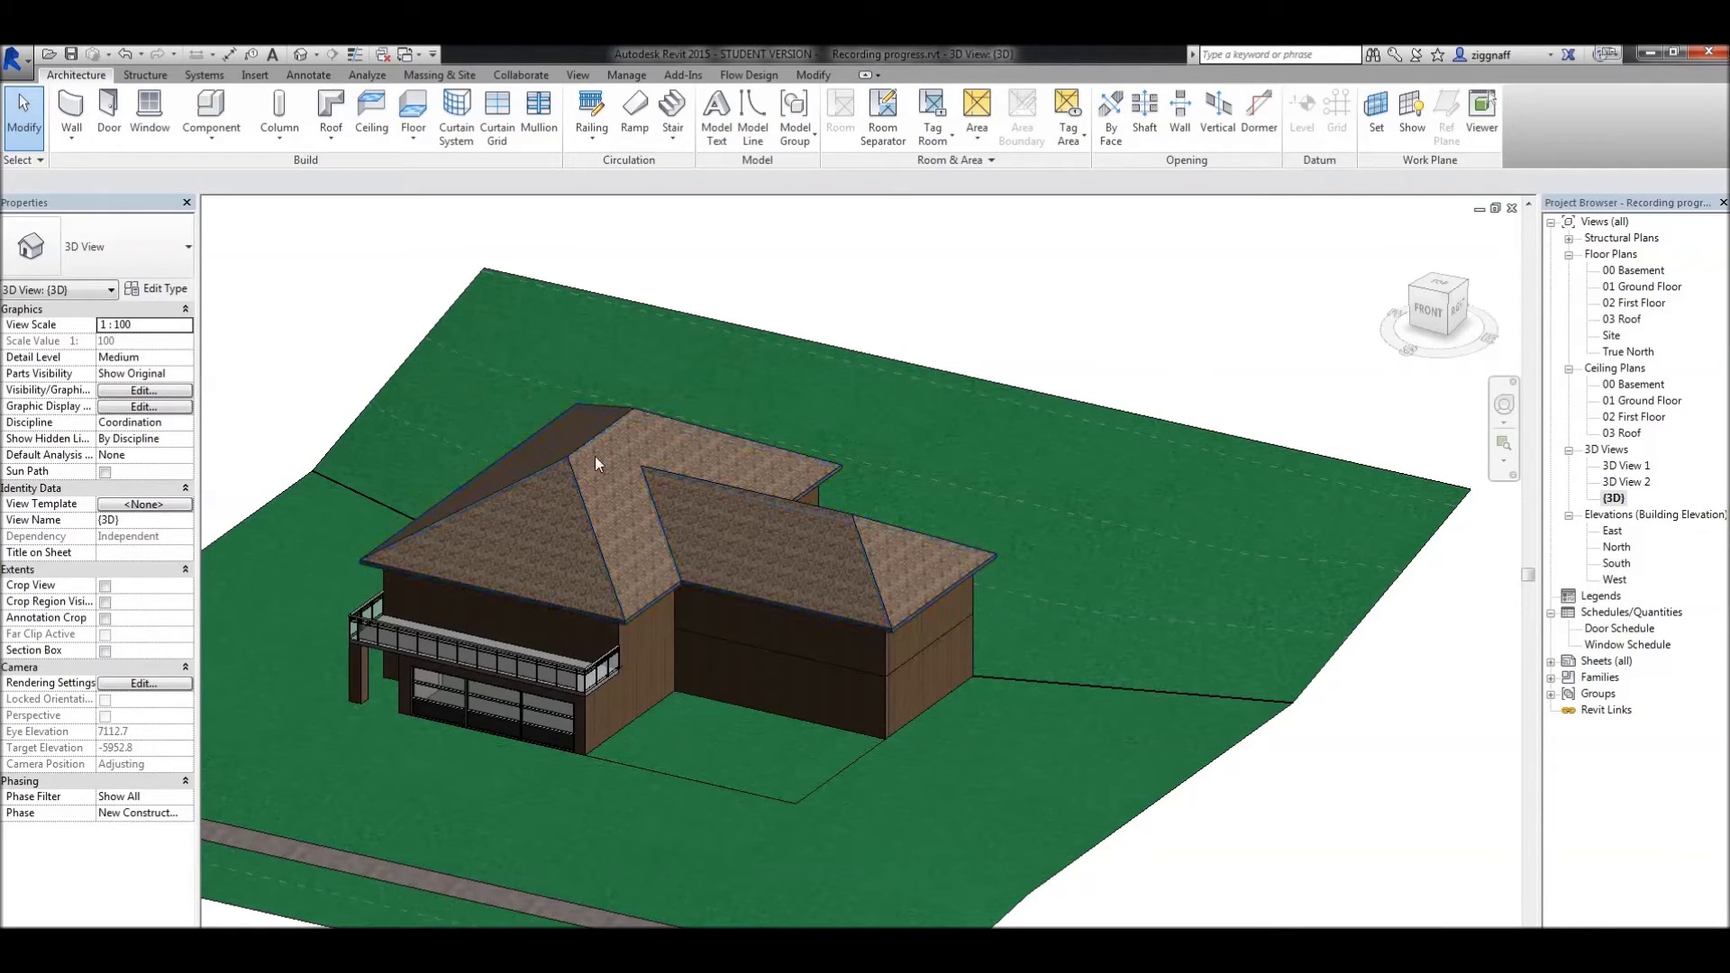
Reopen the roof footprint on 03 Roof and set the right edge slope to 10°
double_click(1627, 320)
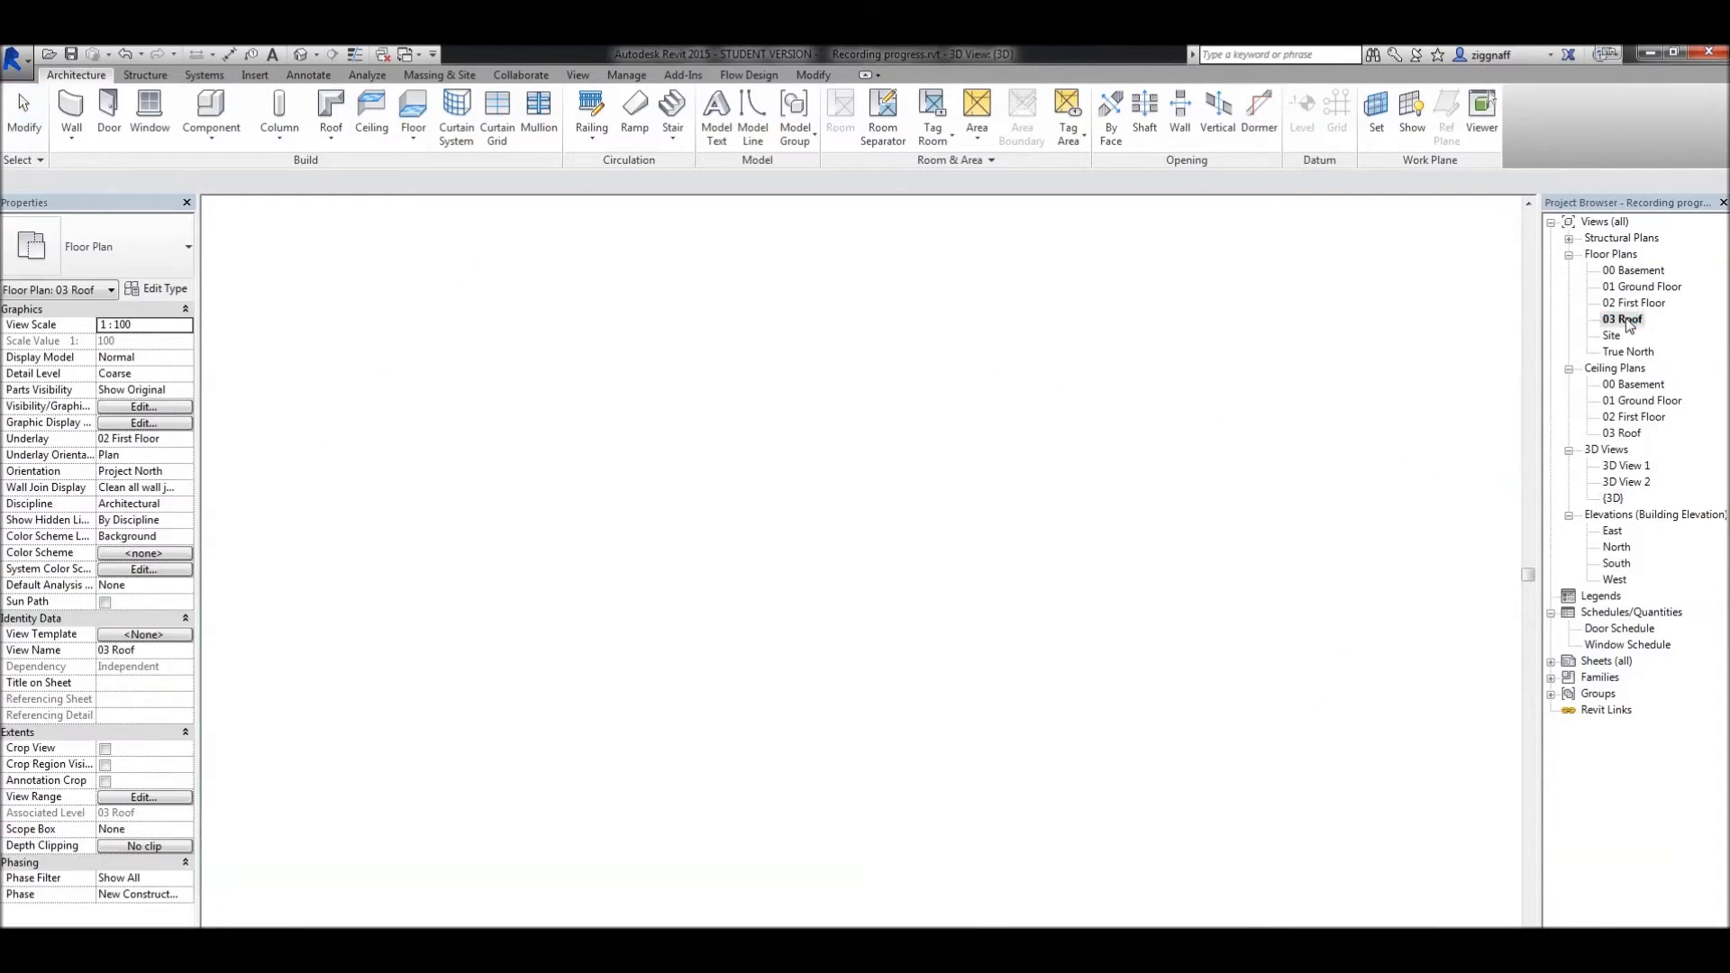
click(980, 488)
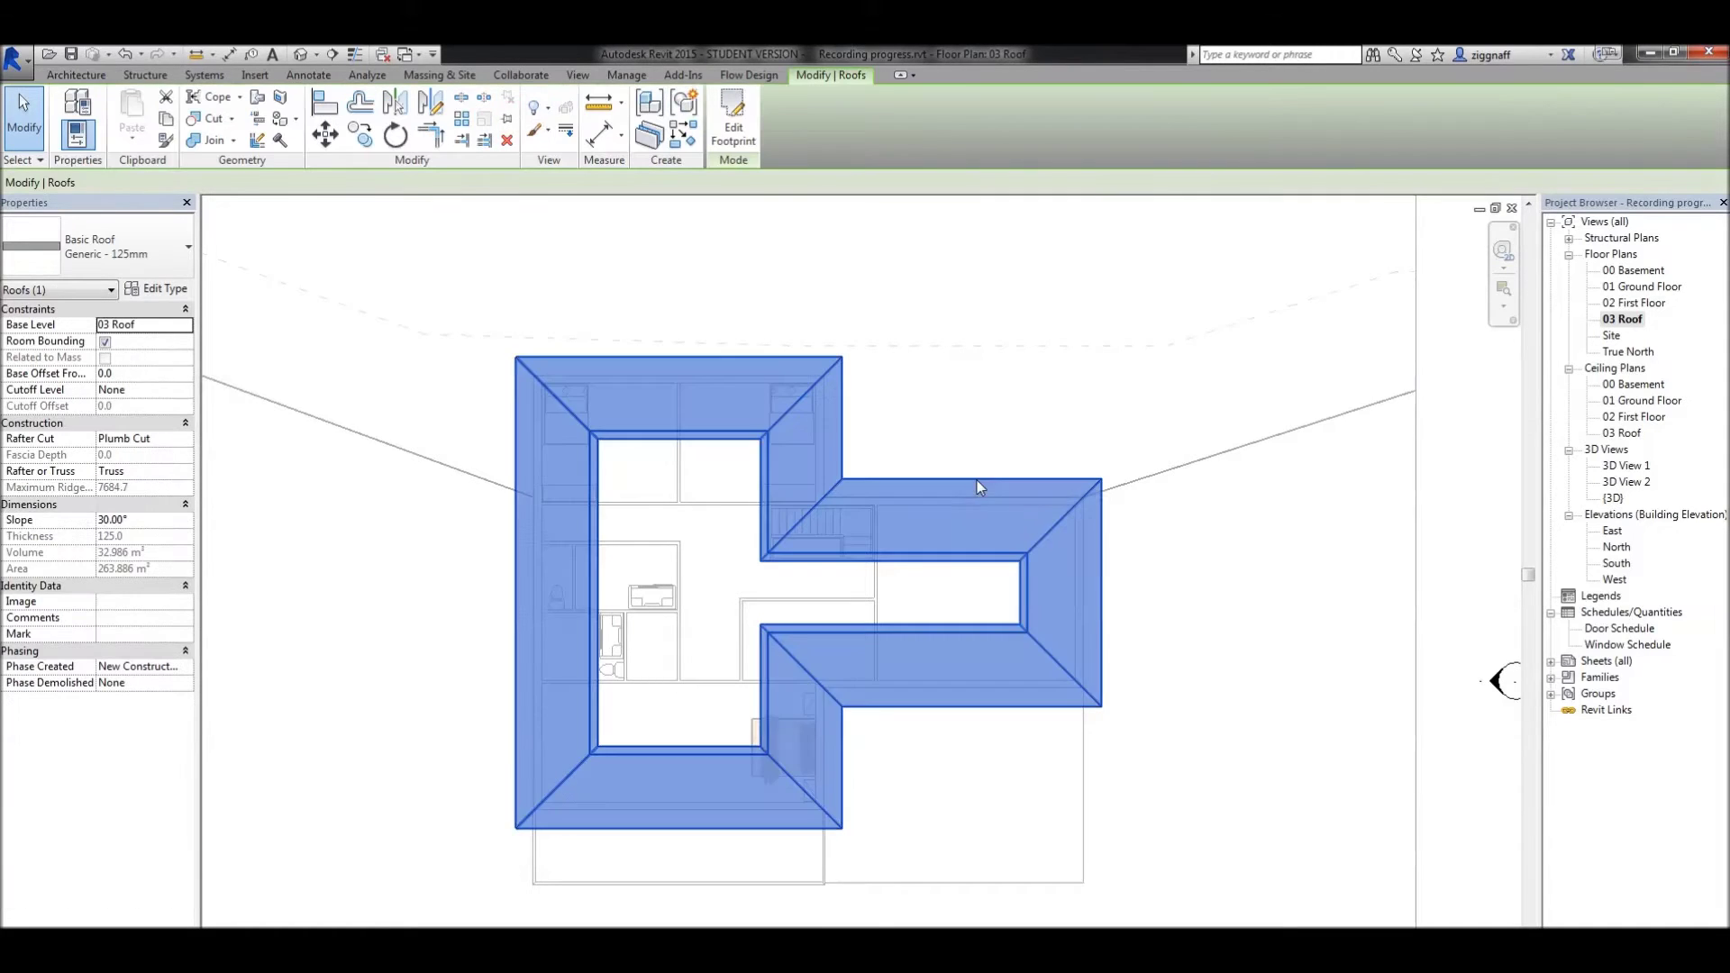
click(734, 131)
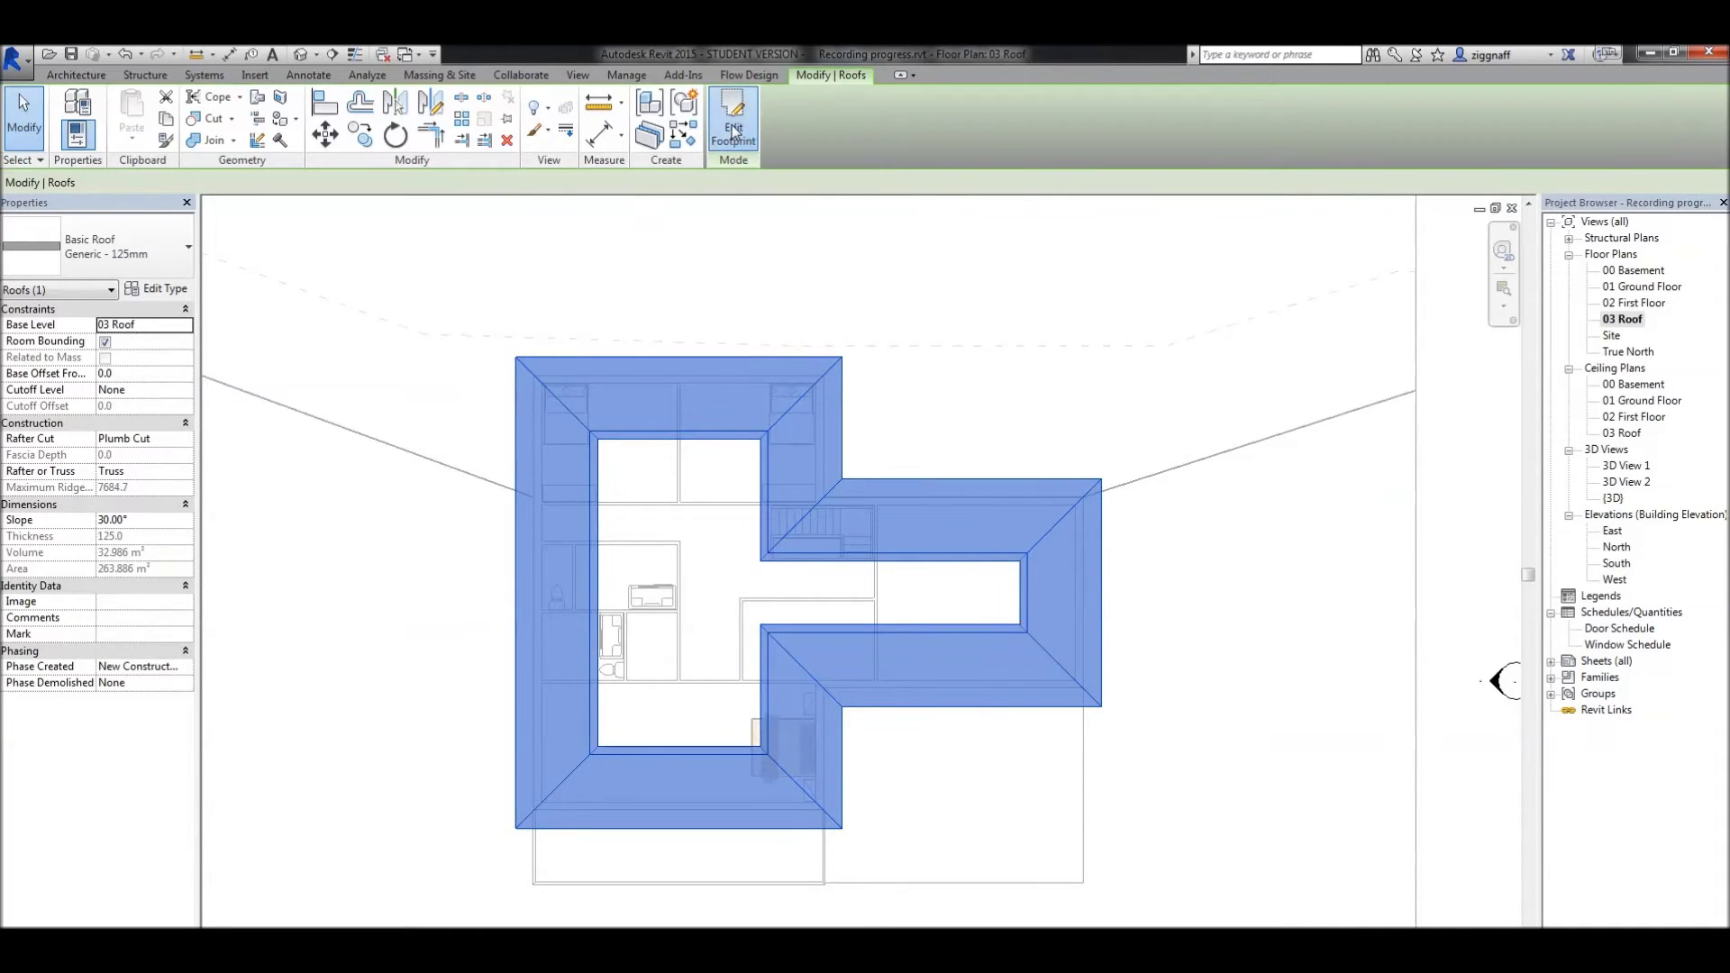
scroll(630, 407, up, 2)
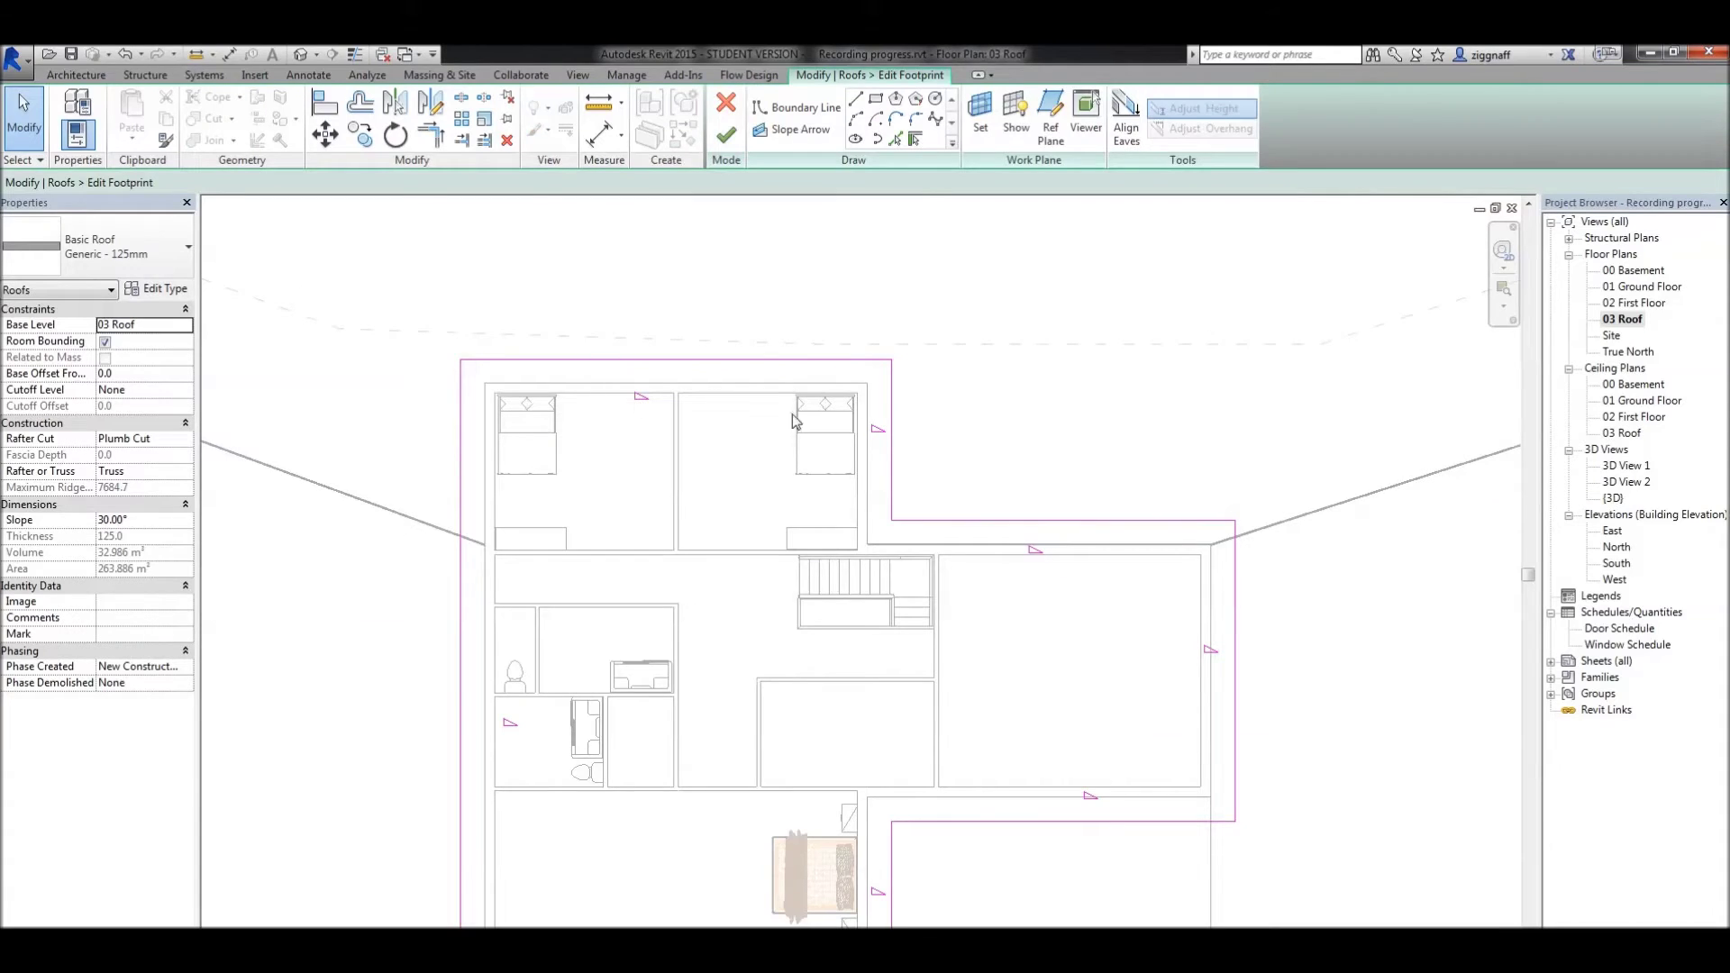
click(1235, 671)
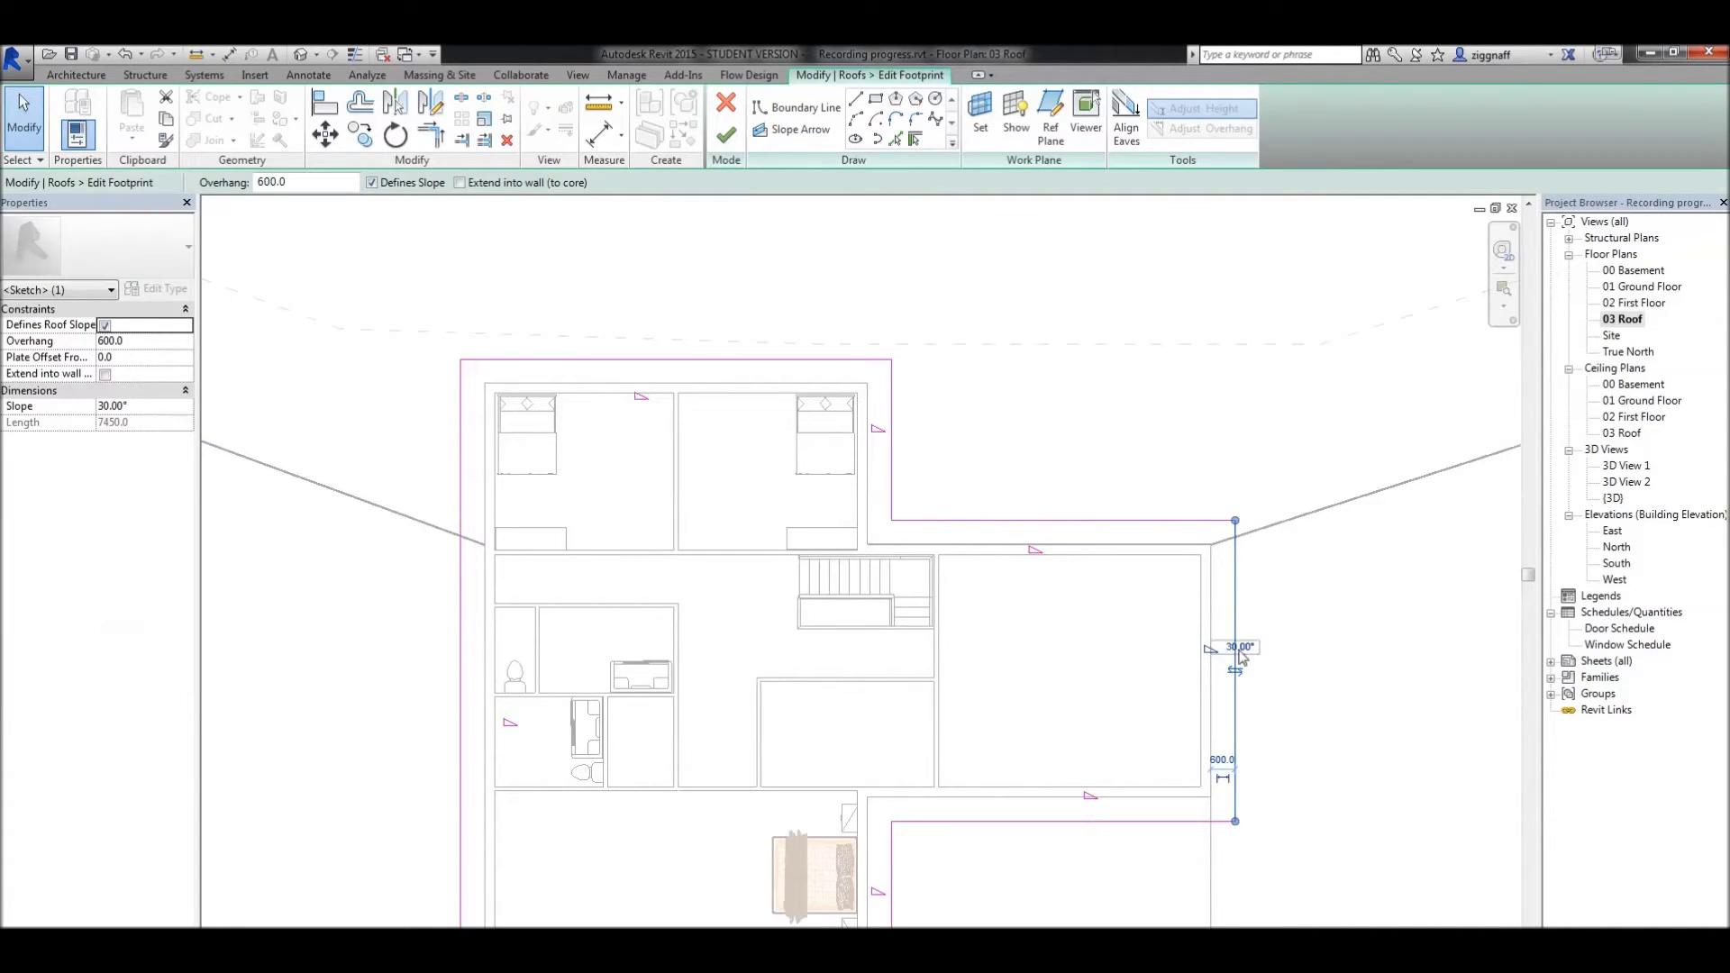
click(1235, 648)
text(10)
key(Return)
Set the bottom edge slope to 10° and the left edge to 40°, then view the roof in 3D
click(1117, 822)
click(1126, 795)
text(1)
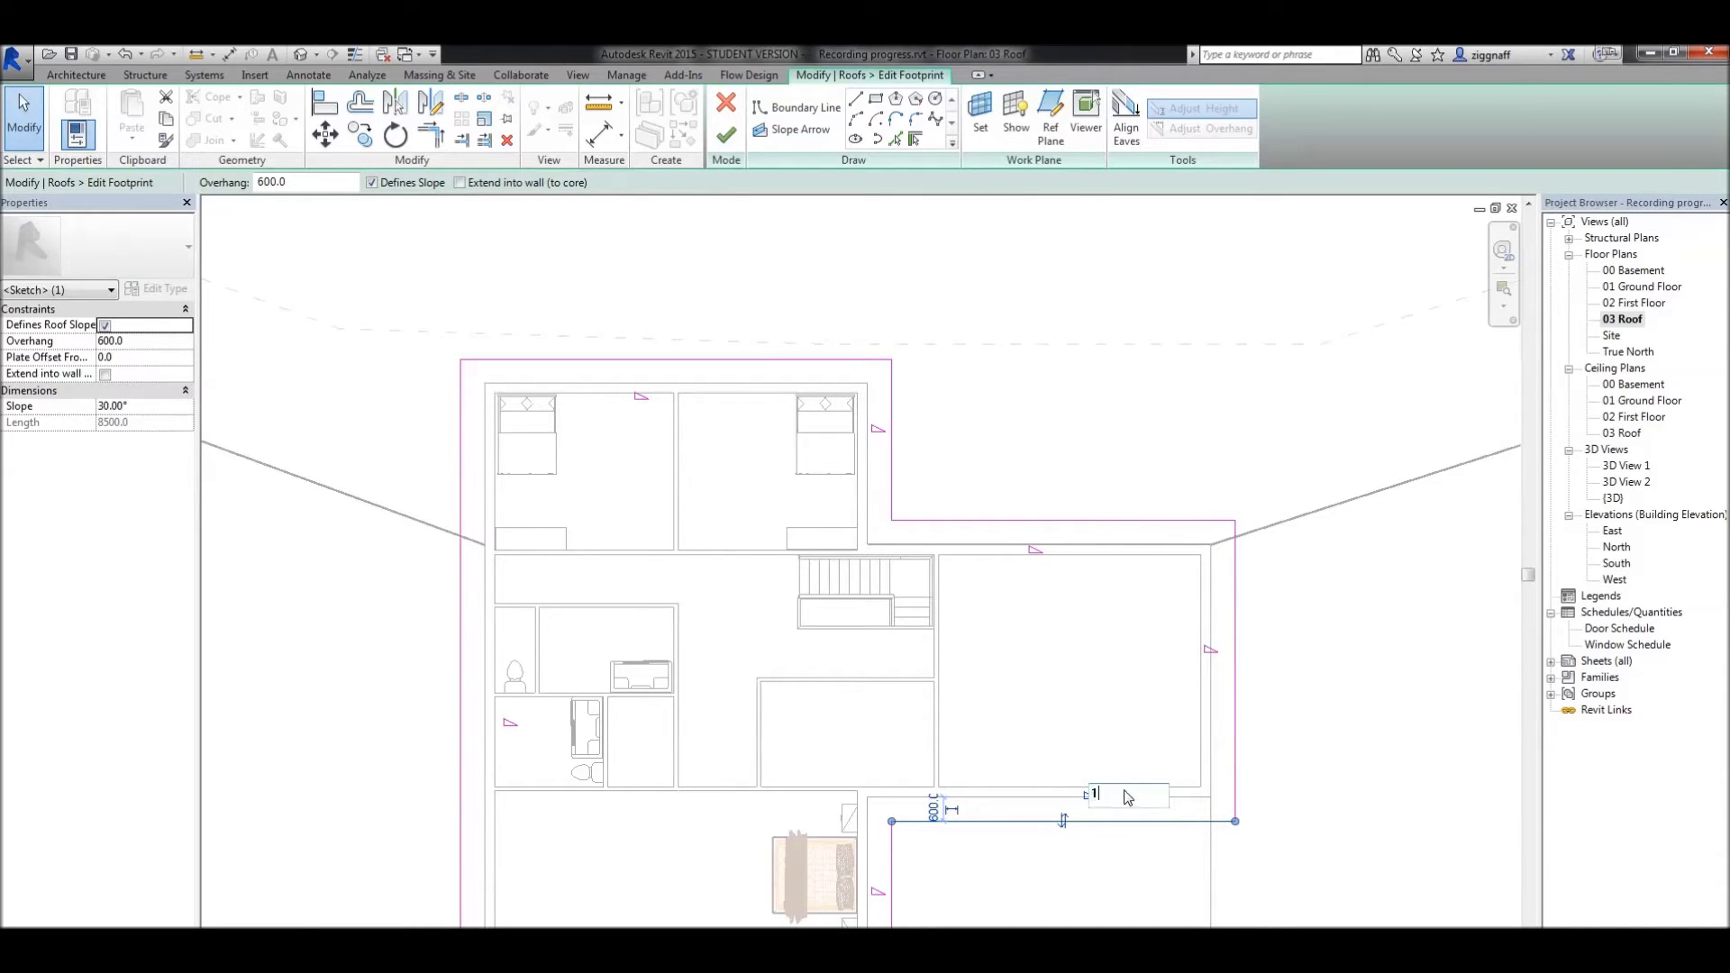
text(0)
key(Return)
click(899, 897)
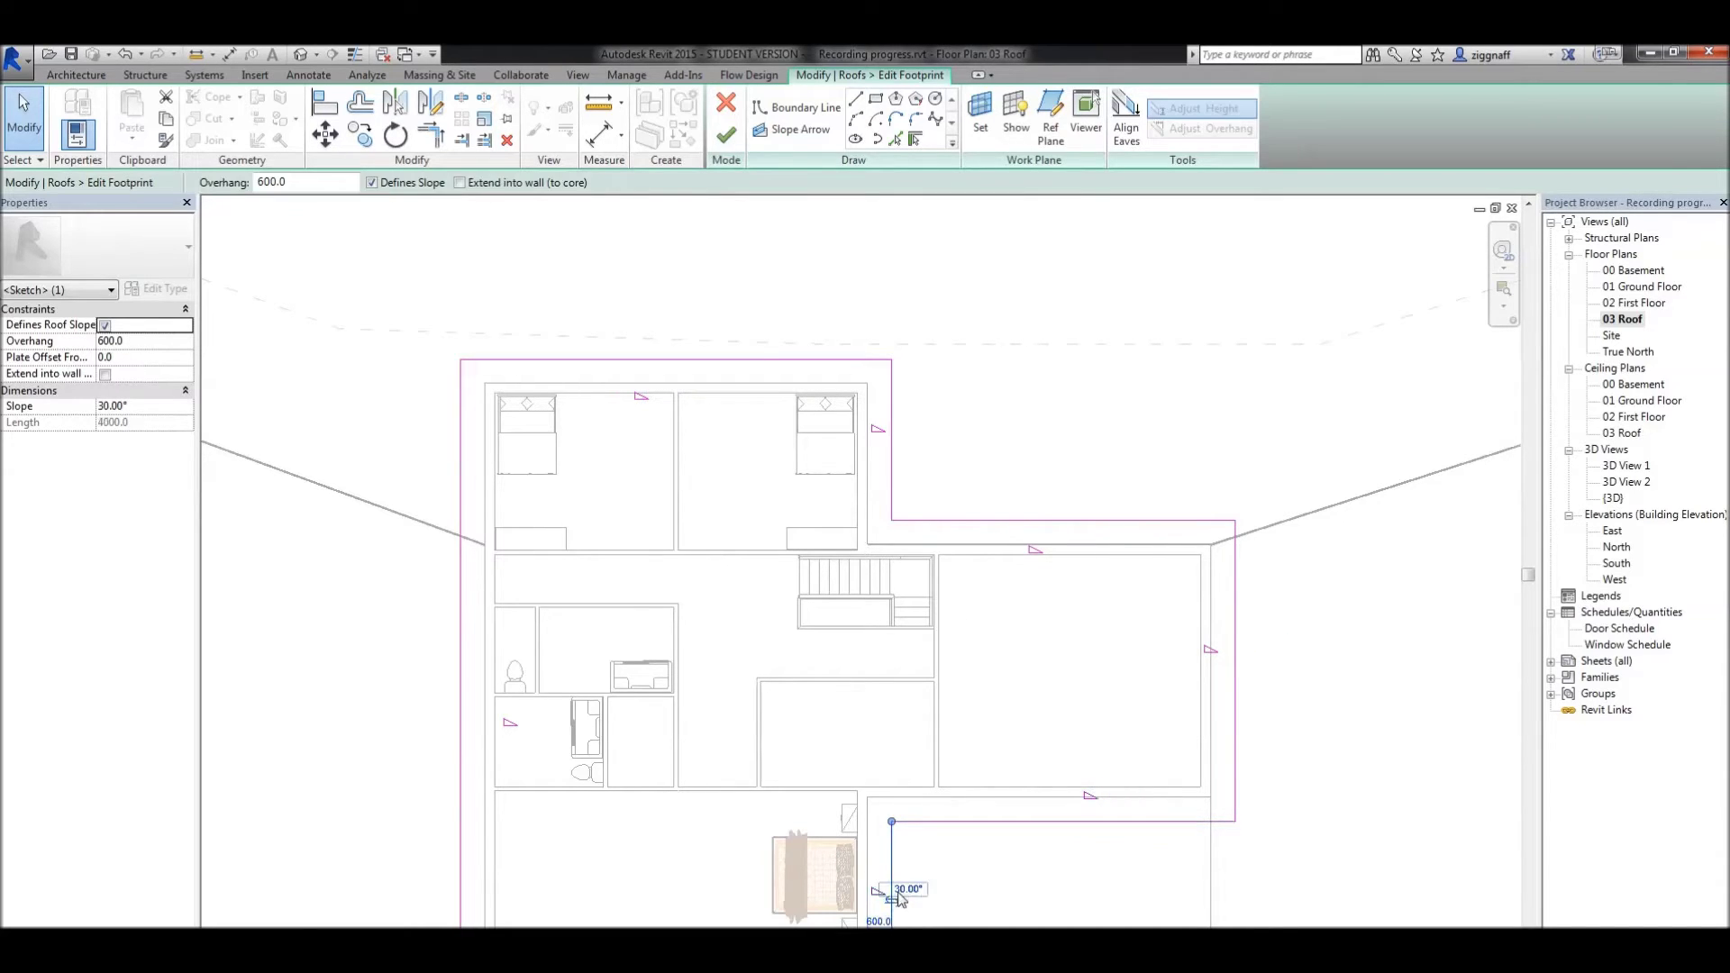
click(904, 890)
text(40)
key(Return)
click(727, 134)
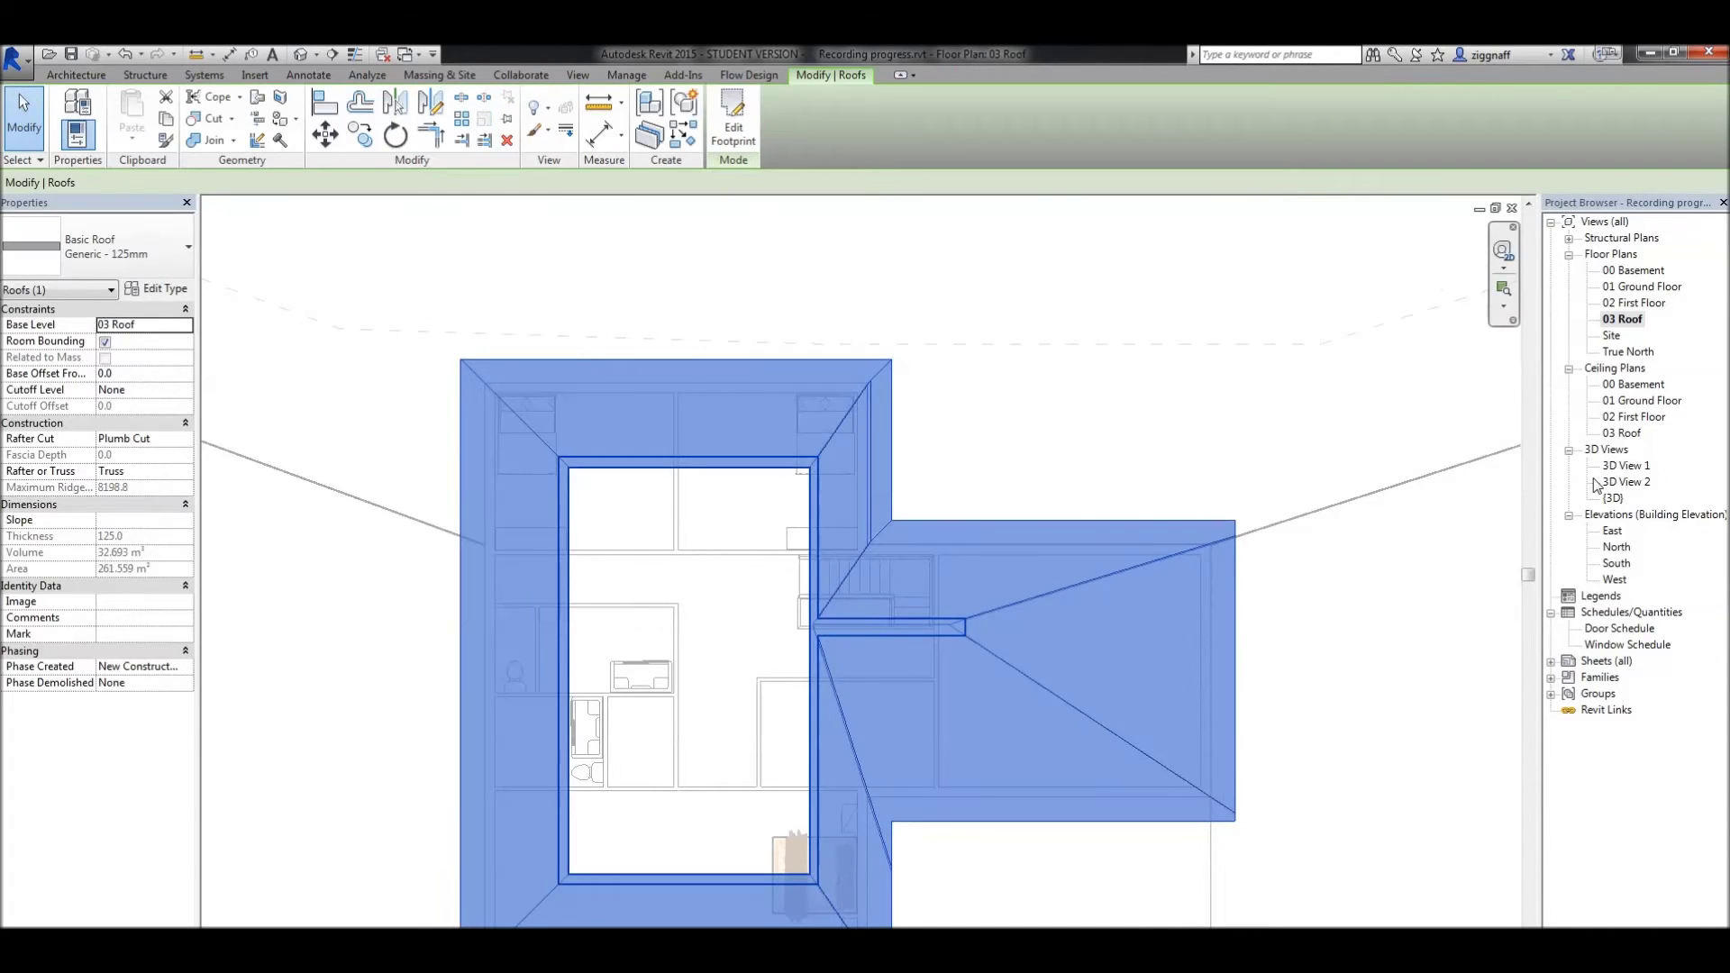
double_click(1612, 500)
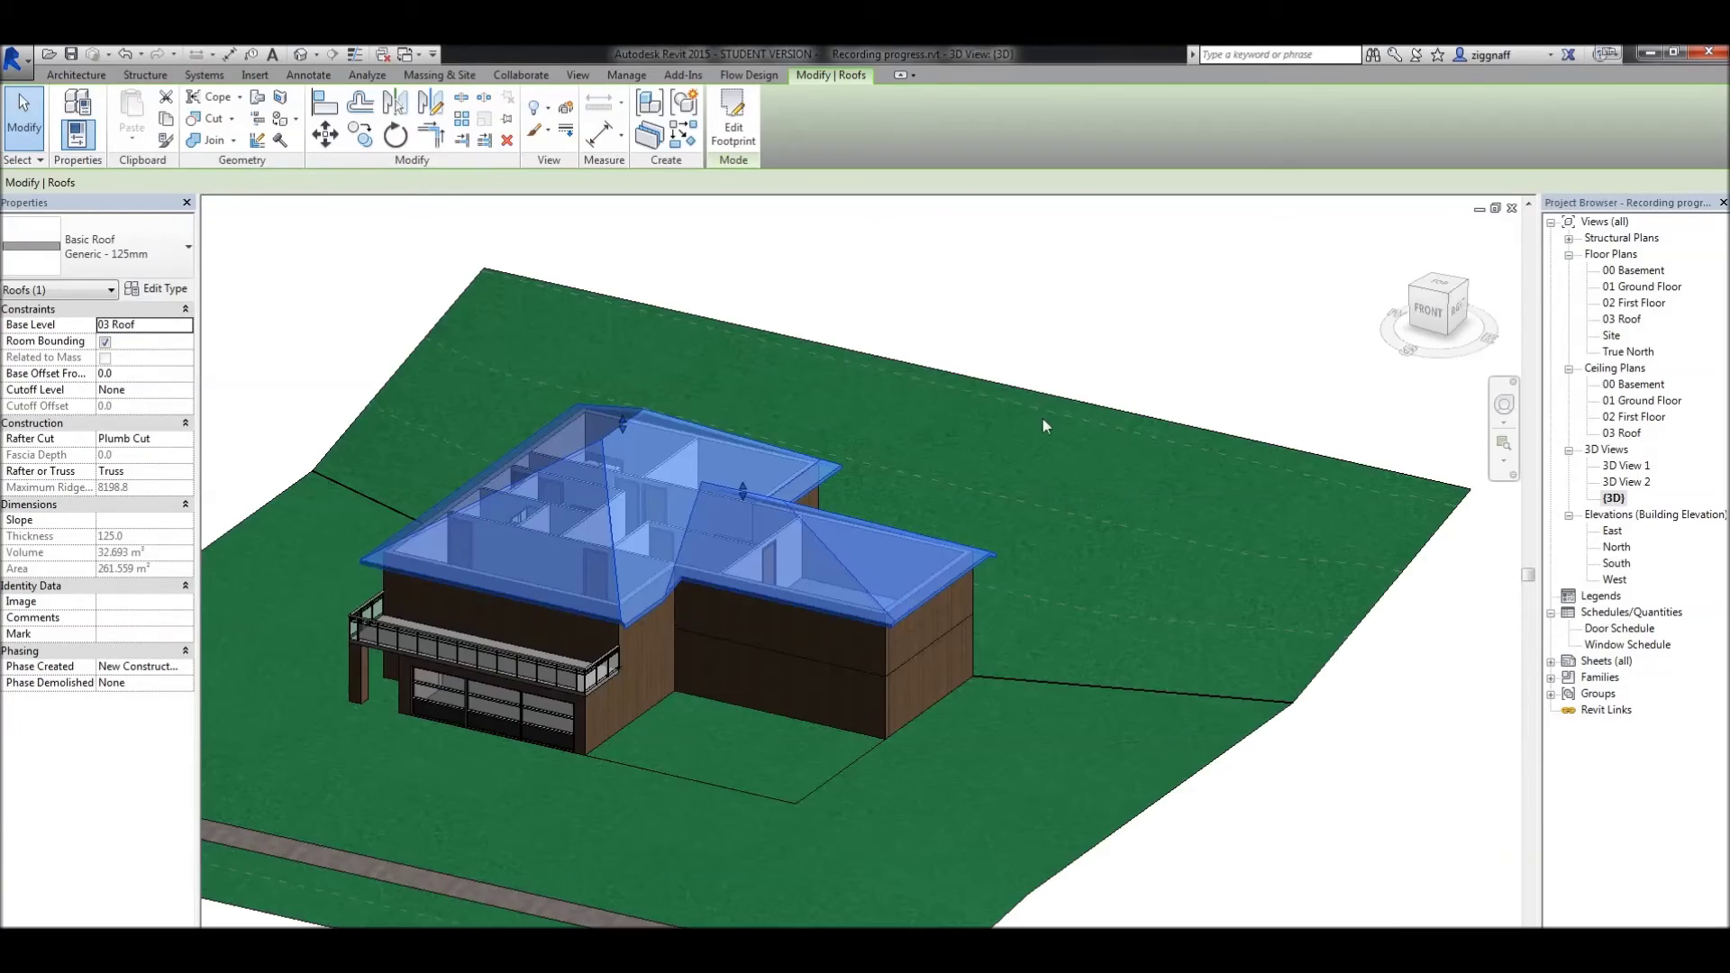
Delete the hipped roof in the 3D view and return to the 03 Roof floor plan
shift+middle_drag(1018, 391, 943, 505)
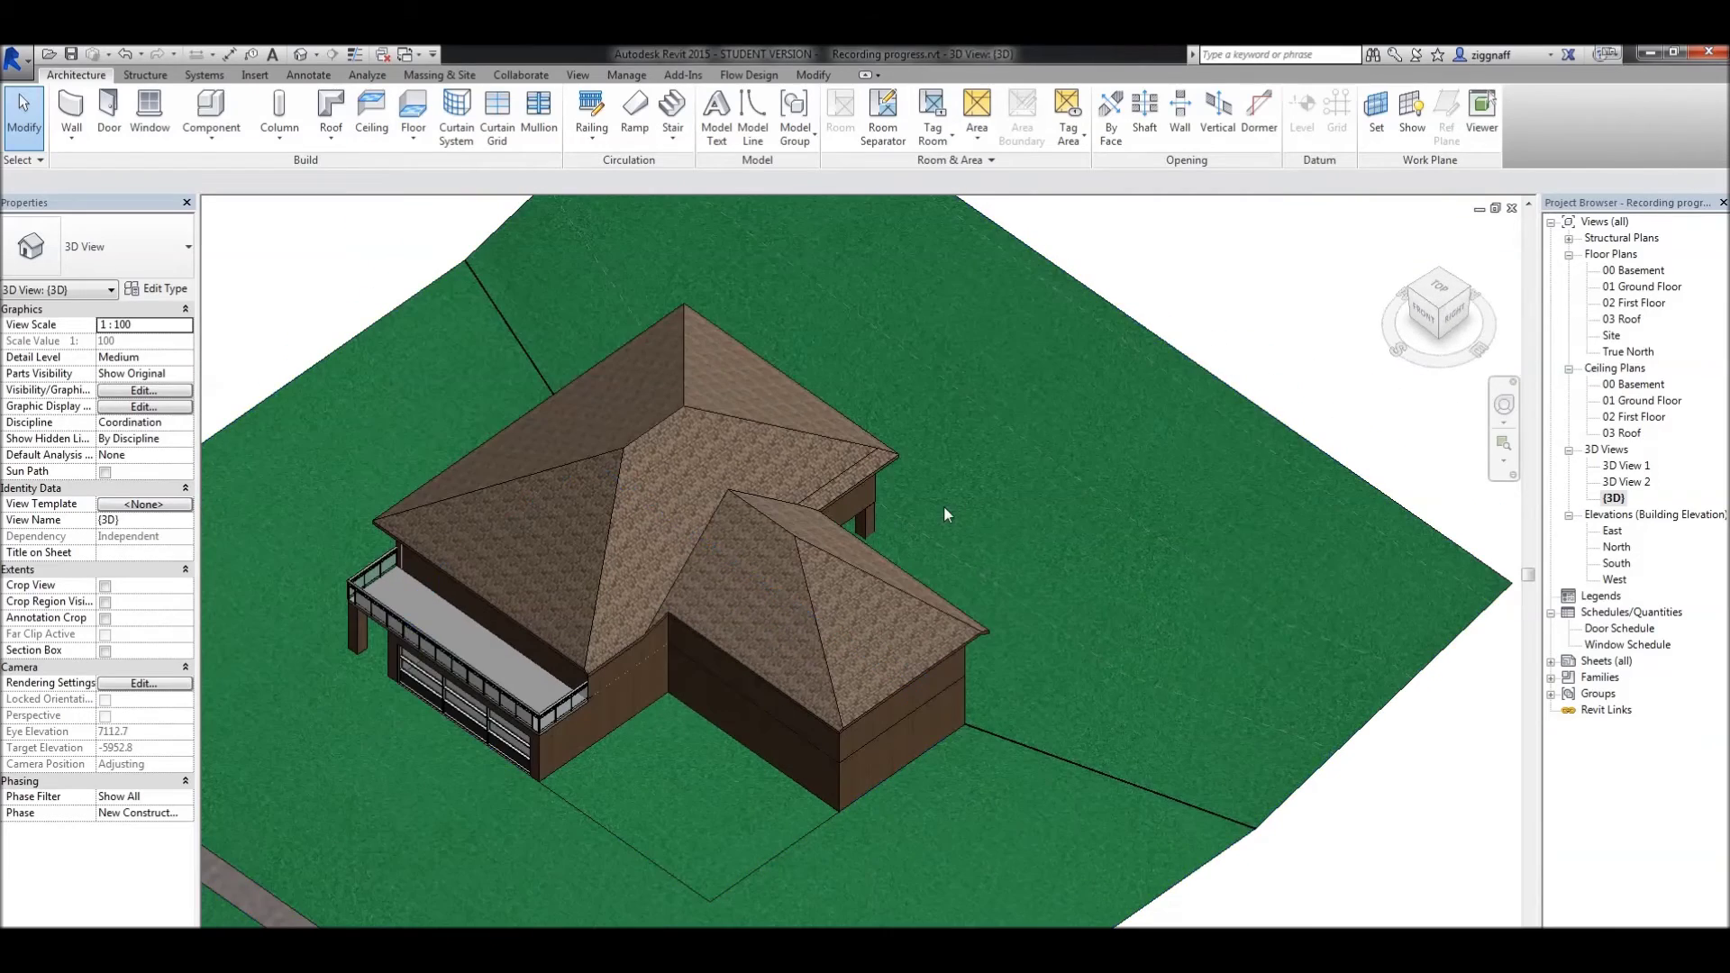
click(1216, 378)
key(Escape)
click(750, 668)
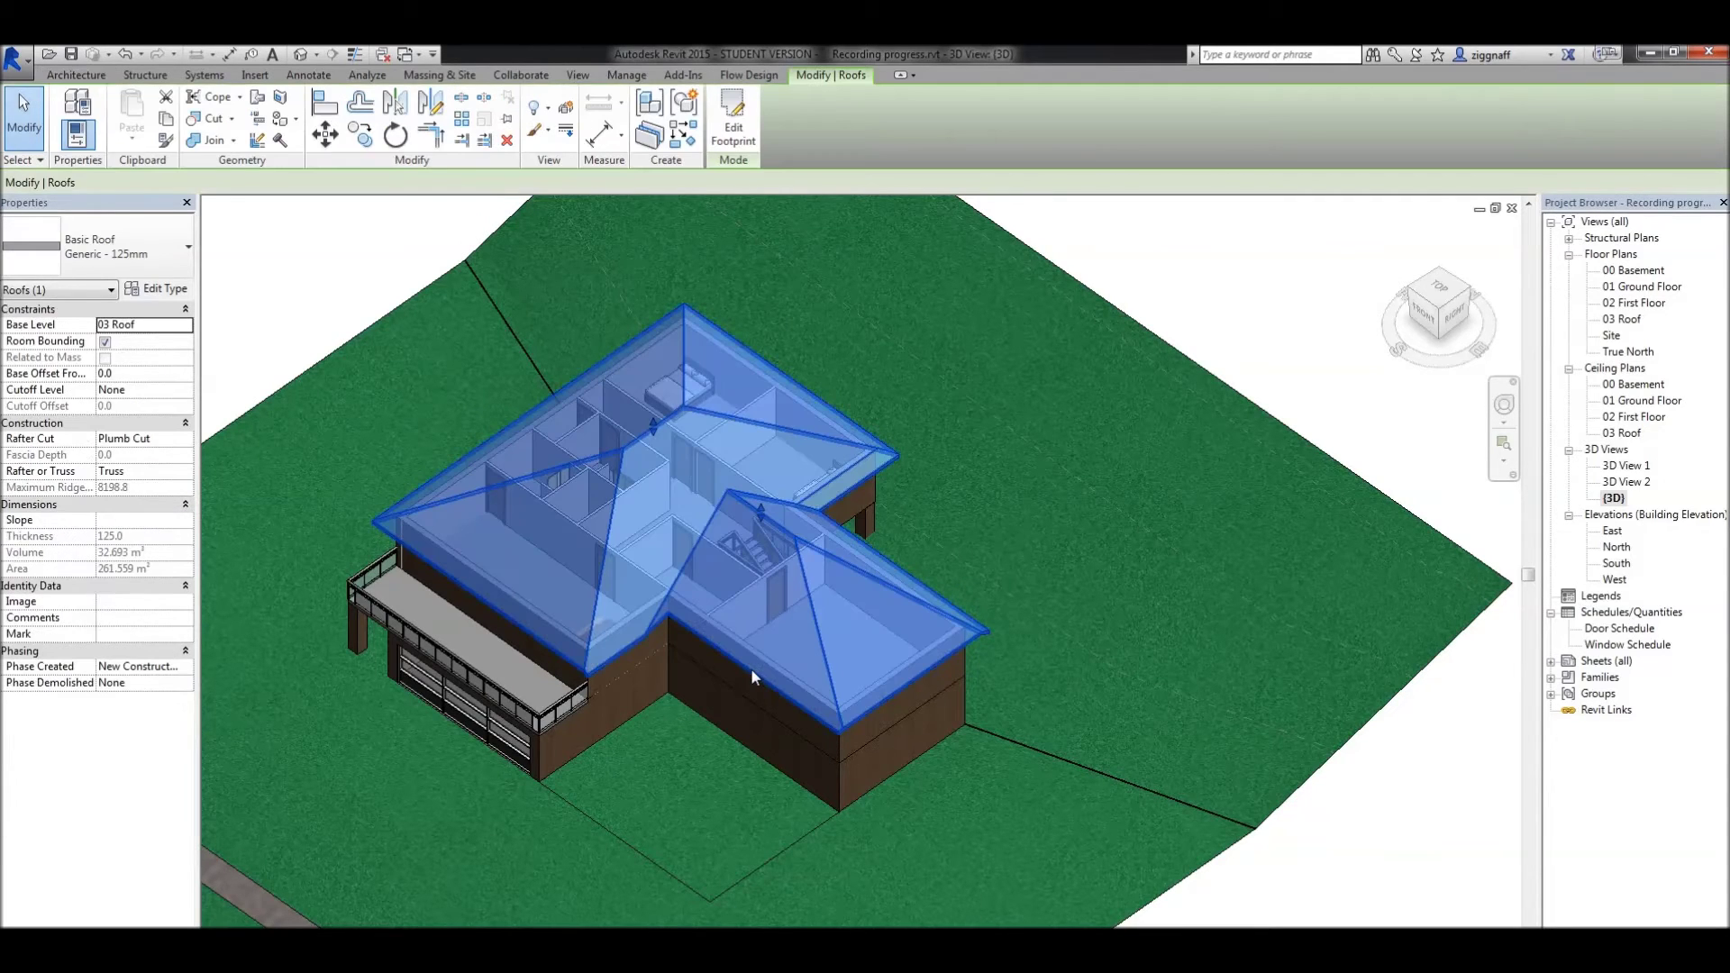
key(Delete)
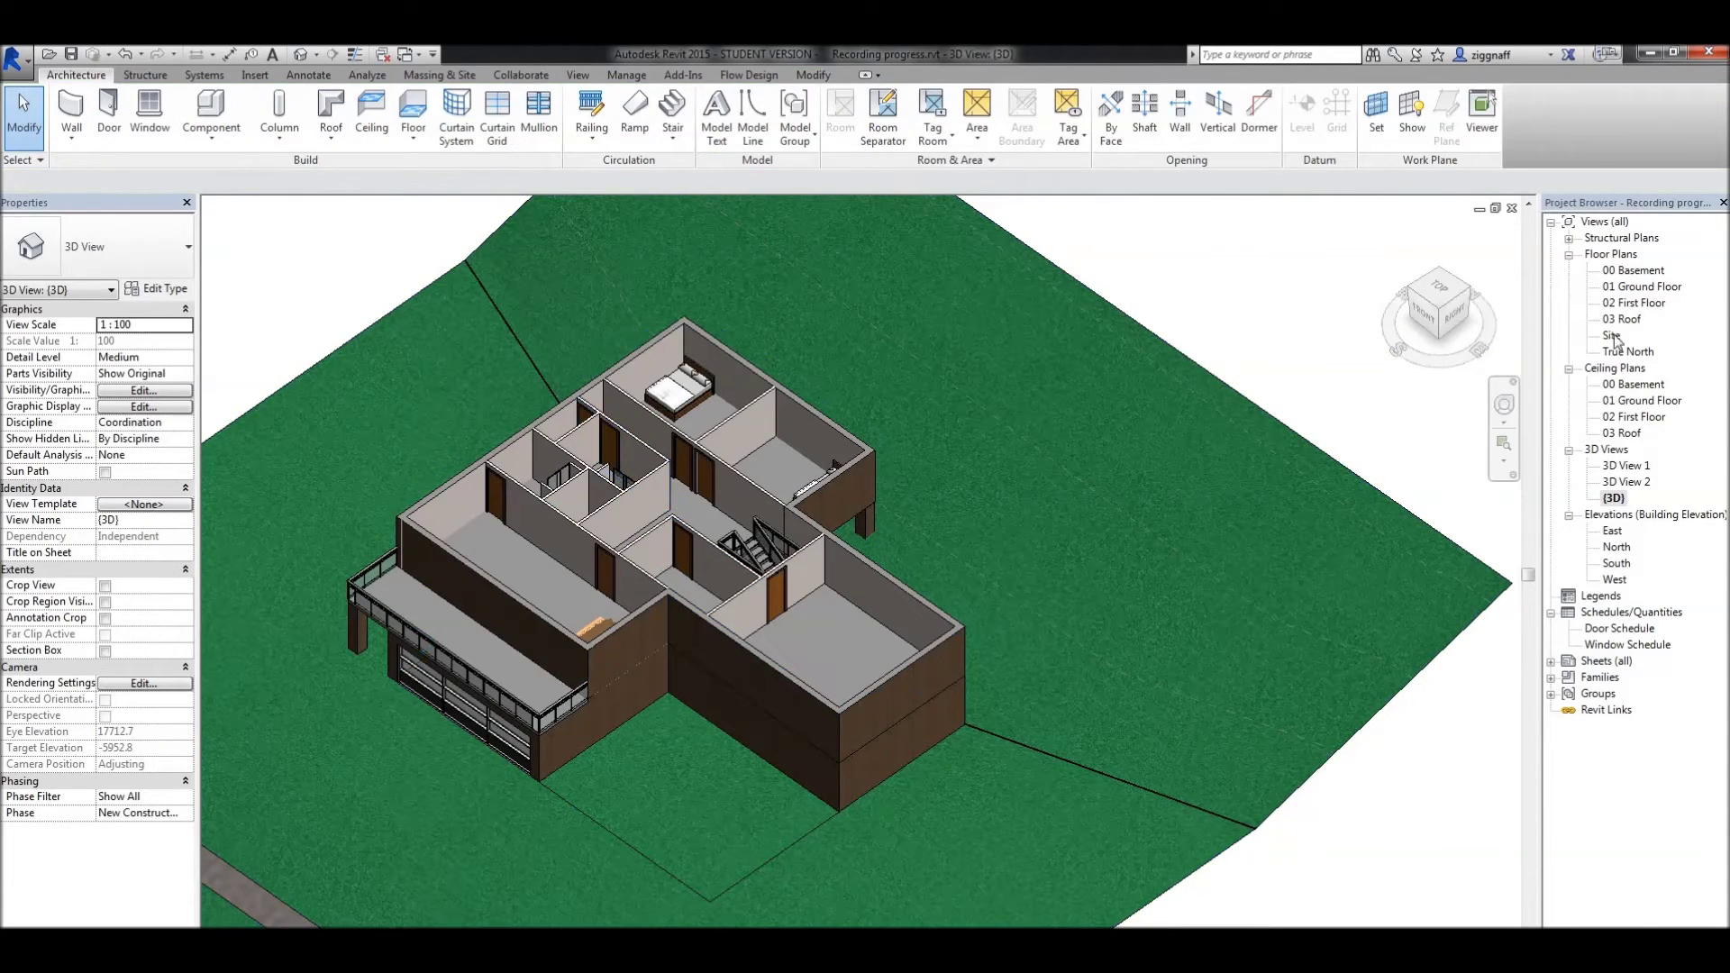
double_click(1624, 320)
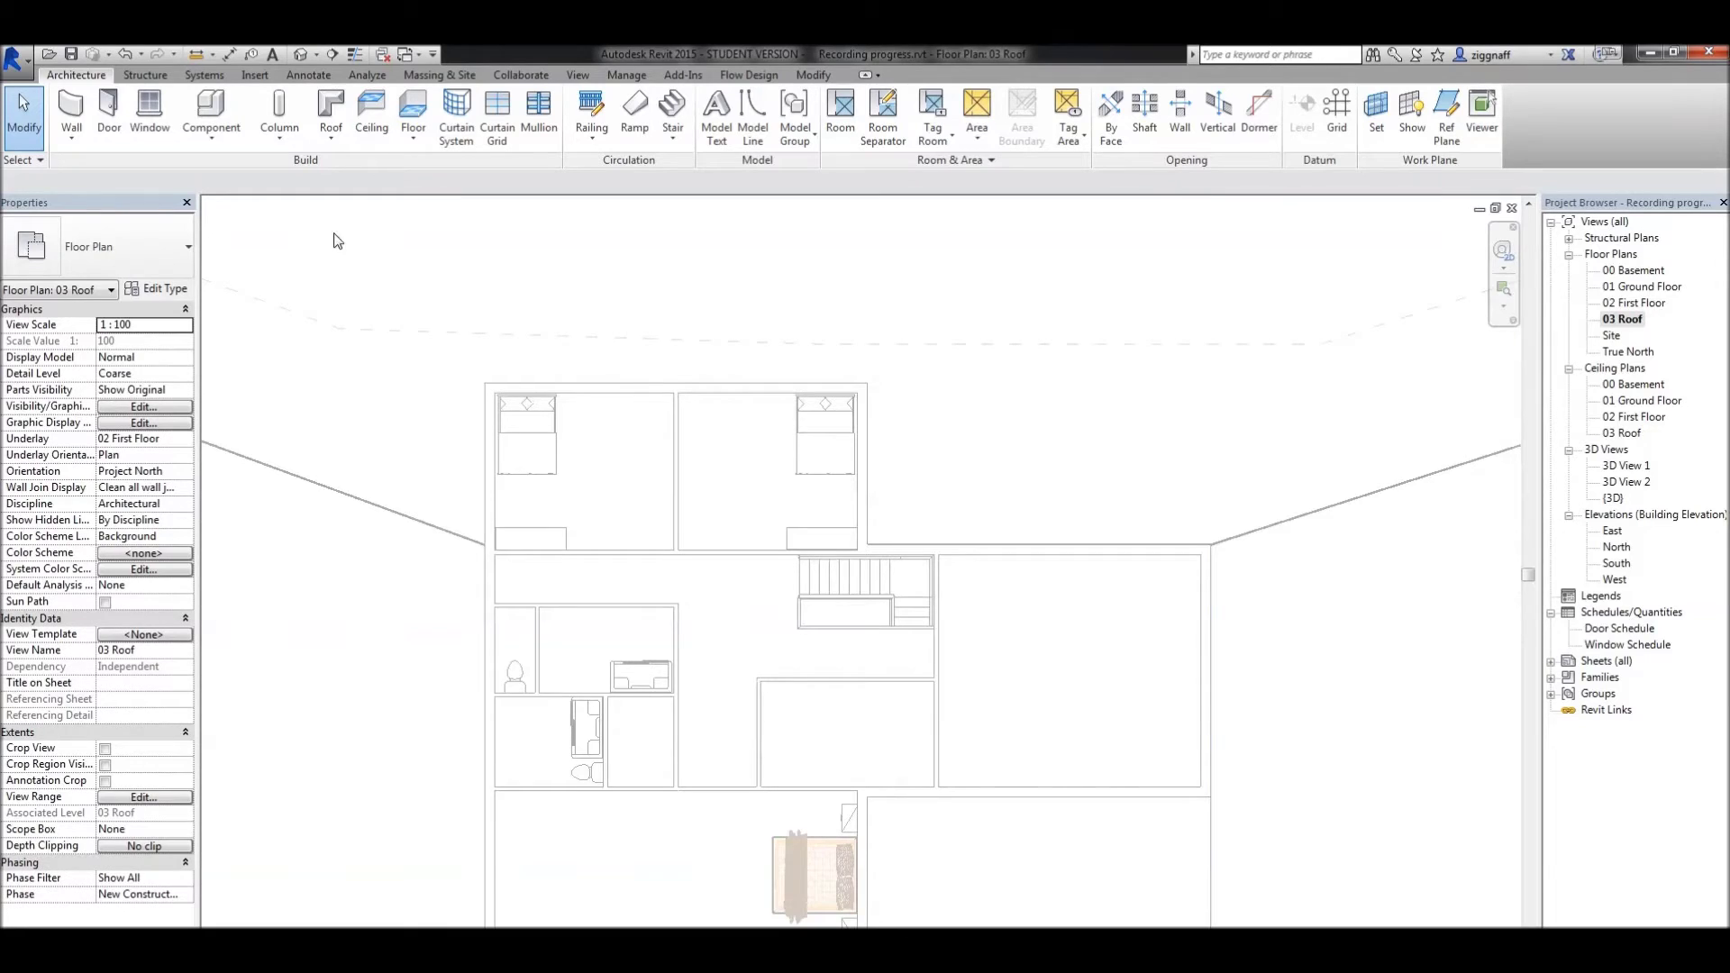
Start a roof by footprint and make the top exterior wall a 7° sloped edge
click(331, 144)
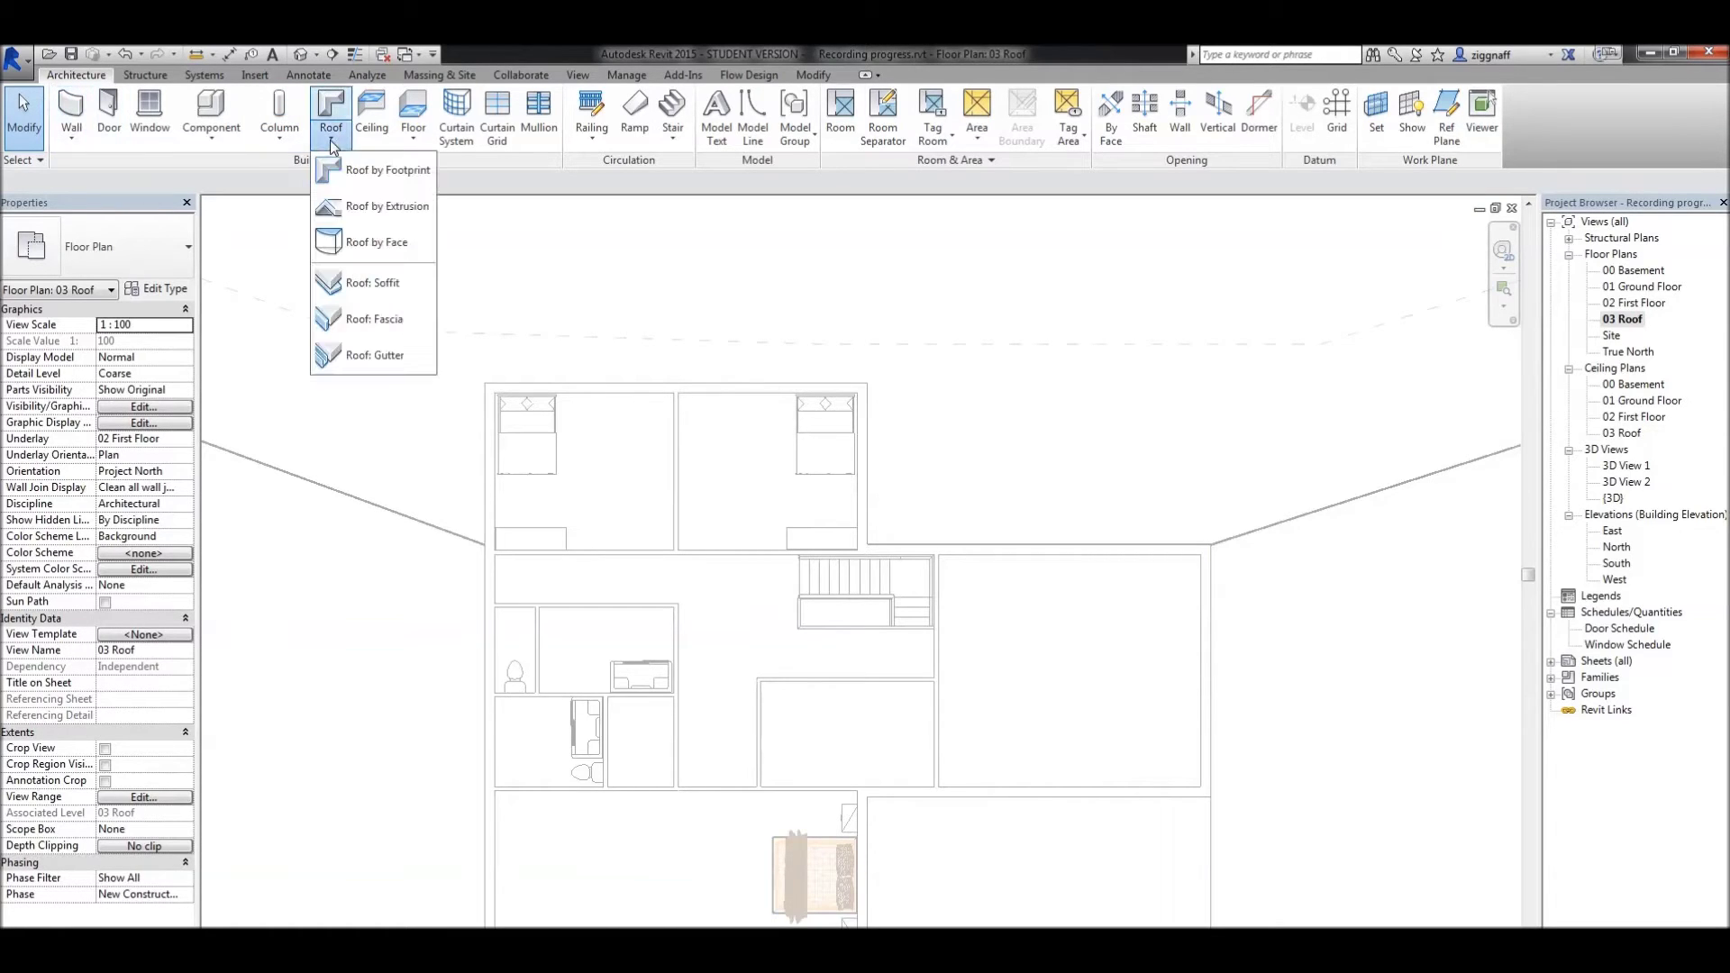
click(341, 169)
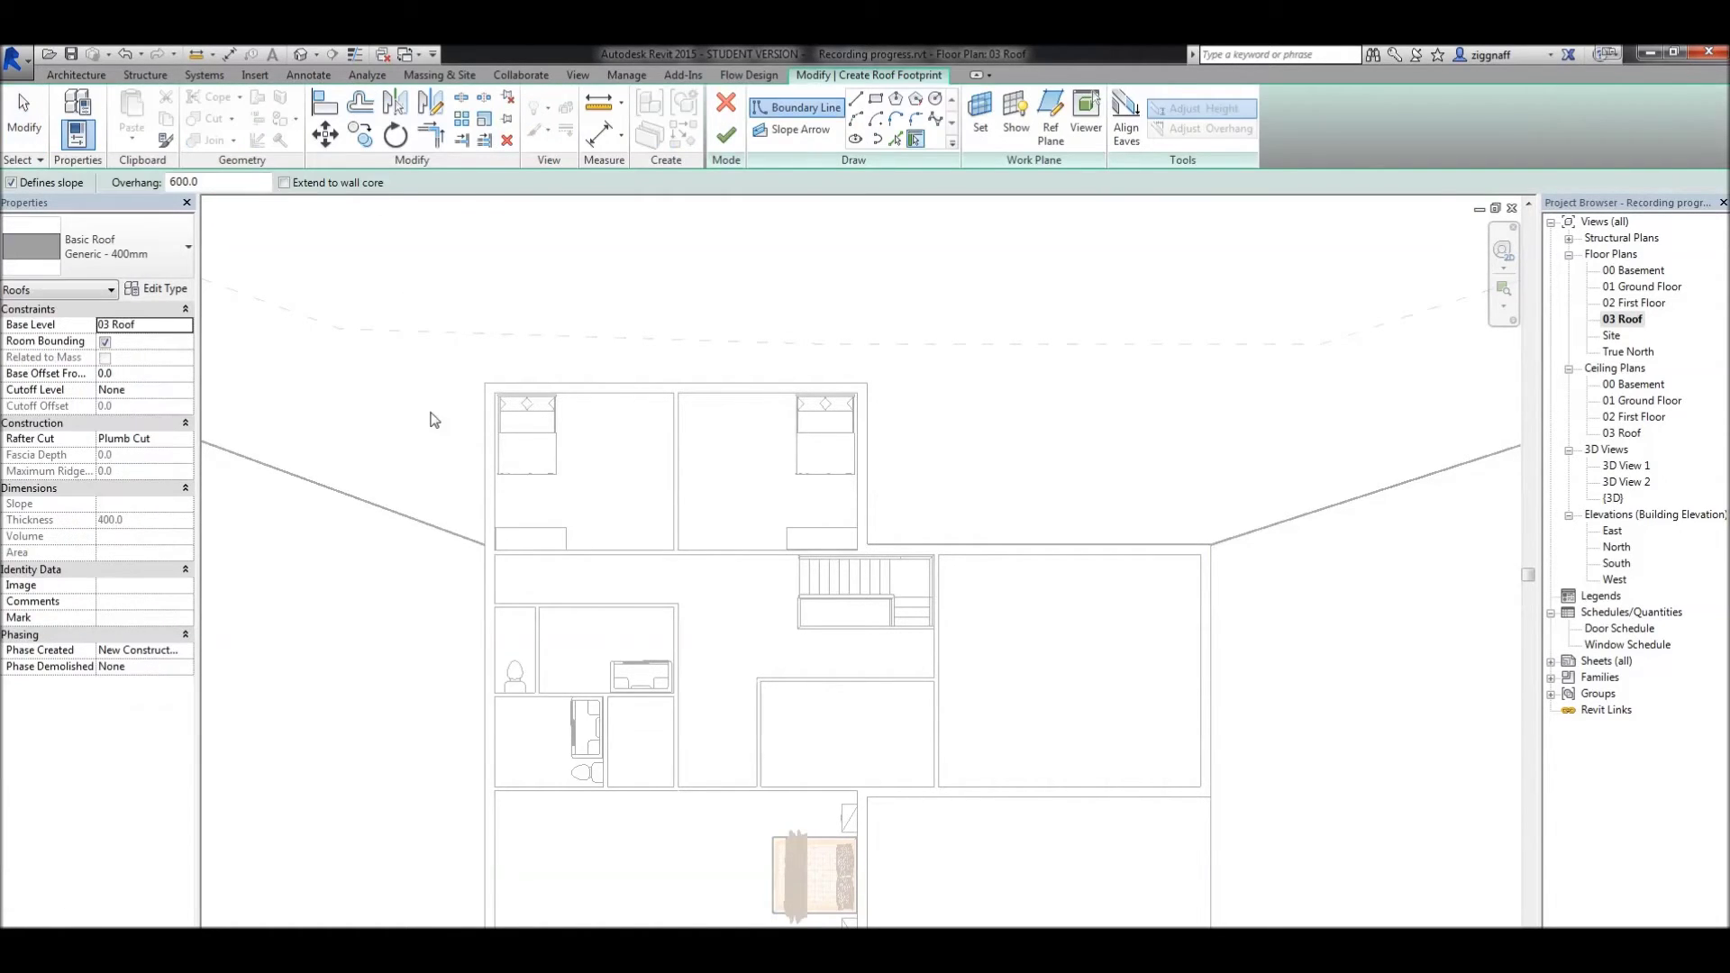
middle_drag(433, 417, 385, 317)
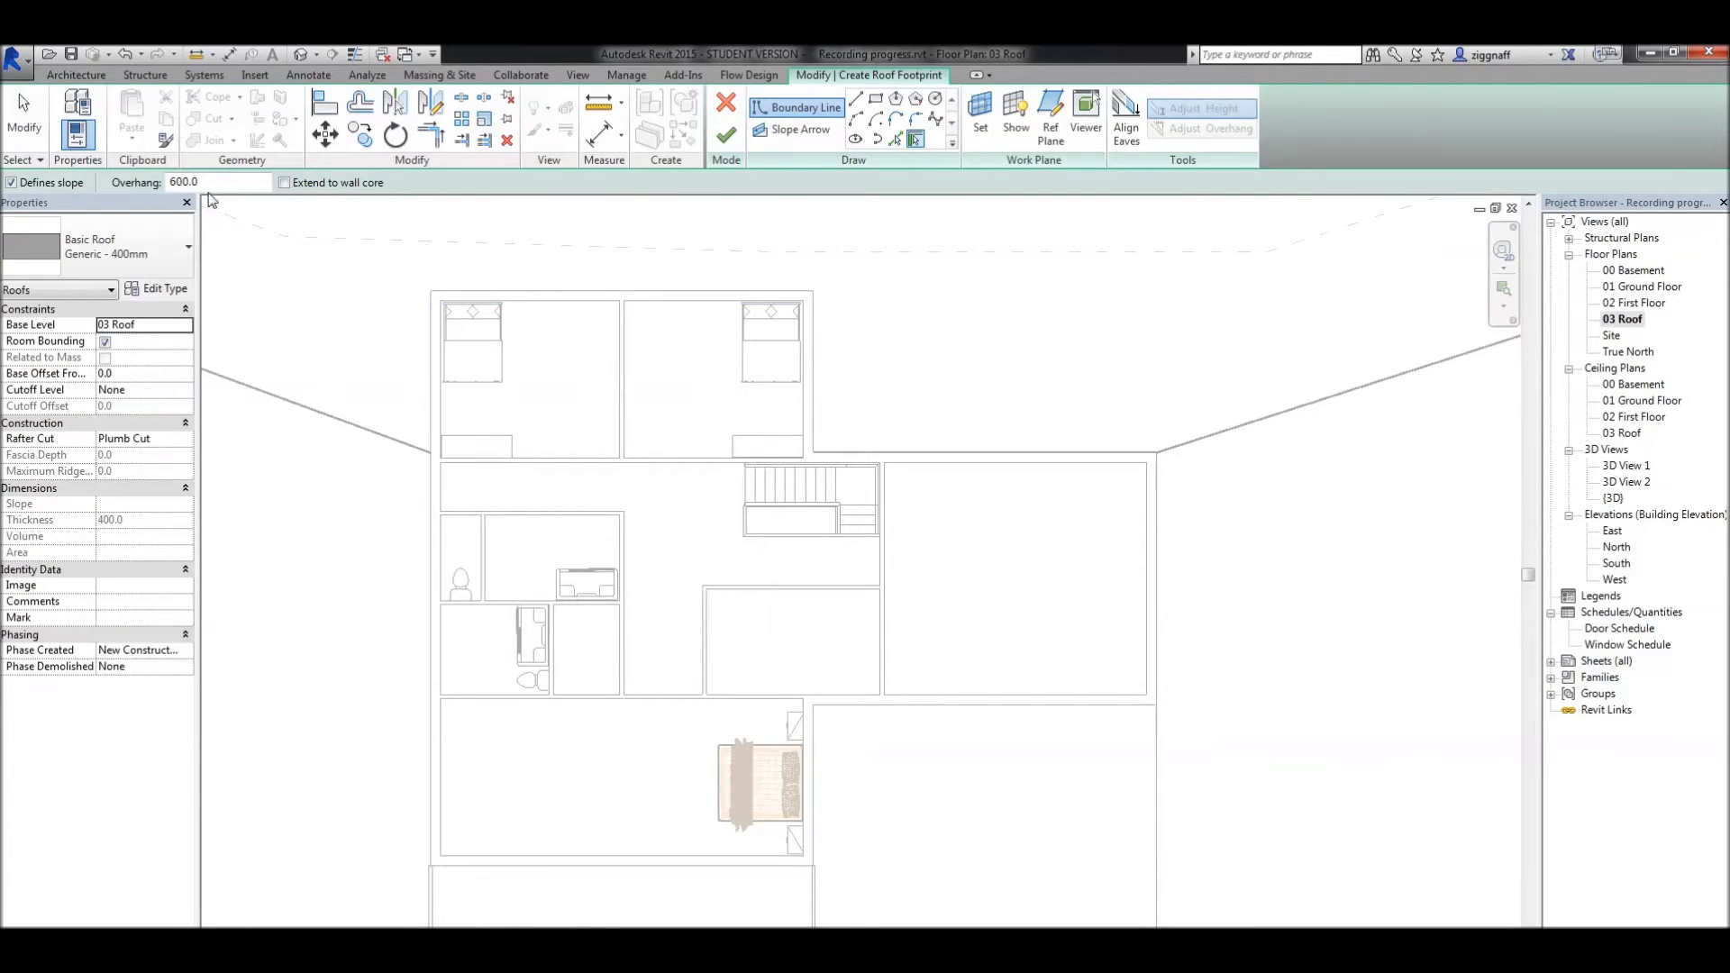
click(535, 294)
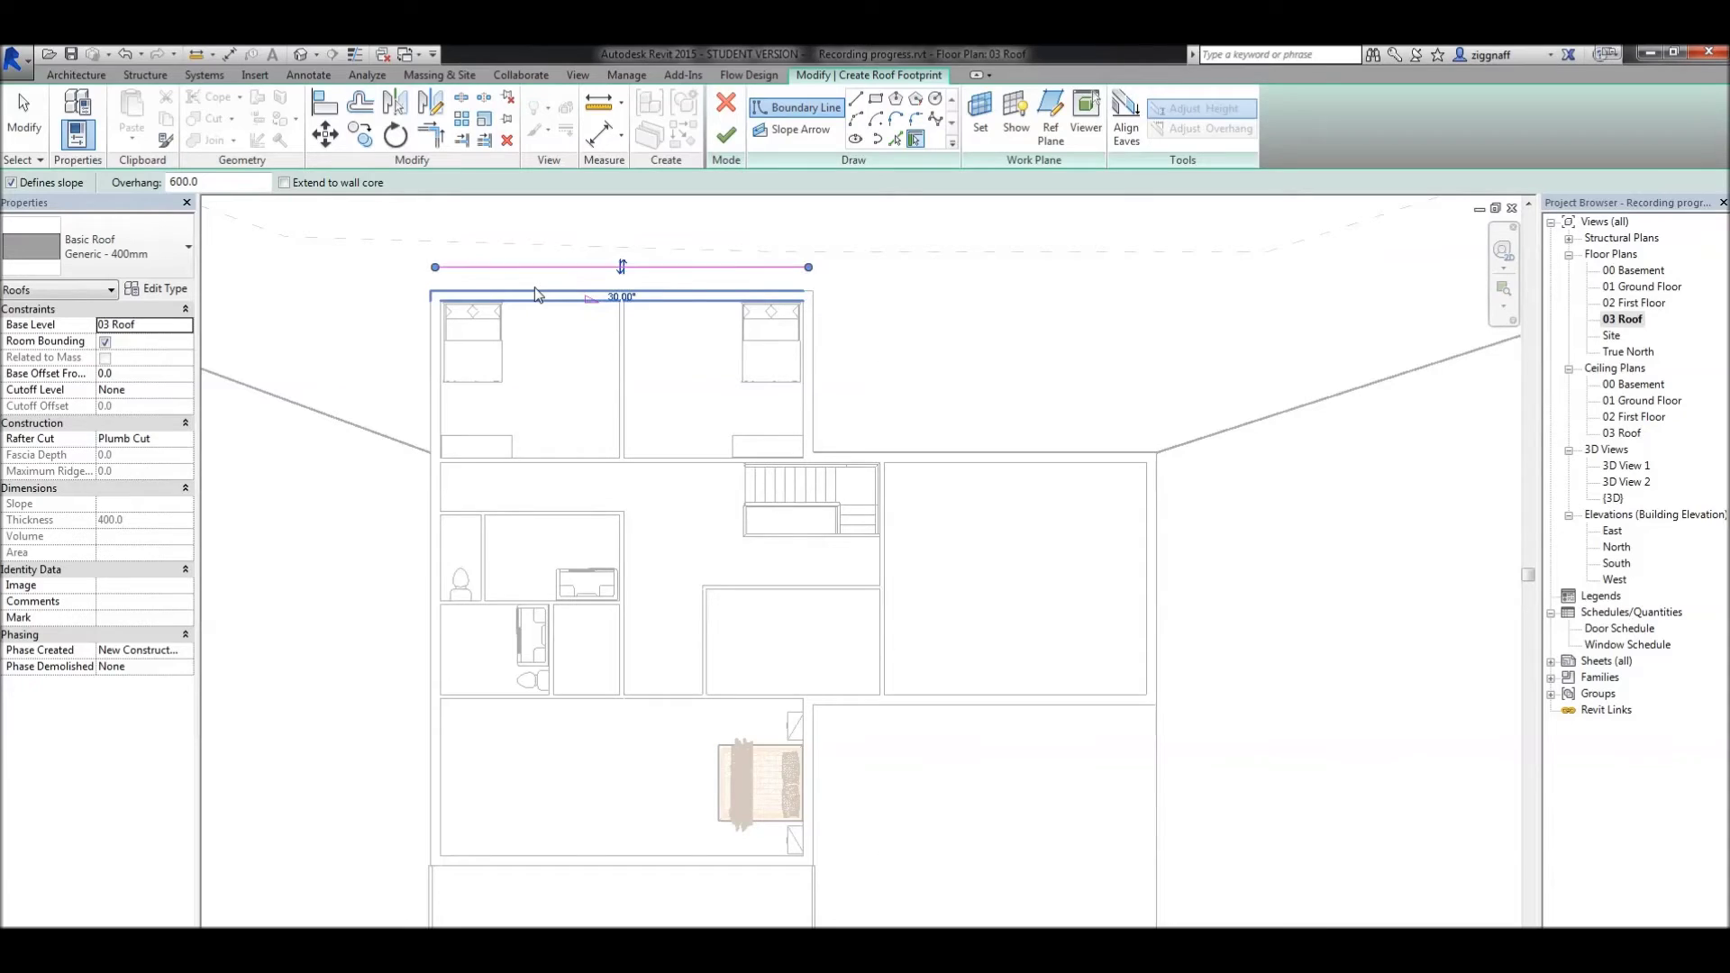
scroll(606, 292, up, 2)
click(609, 303)
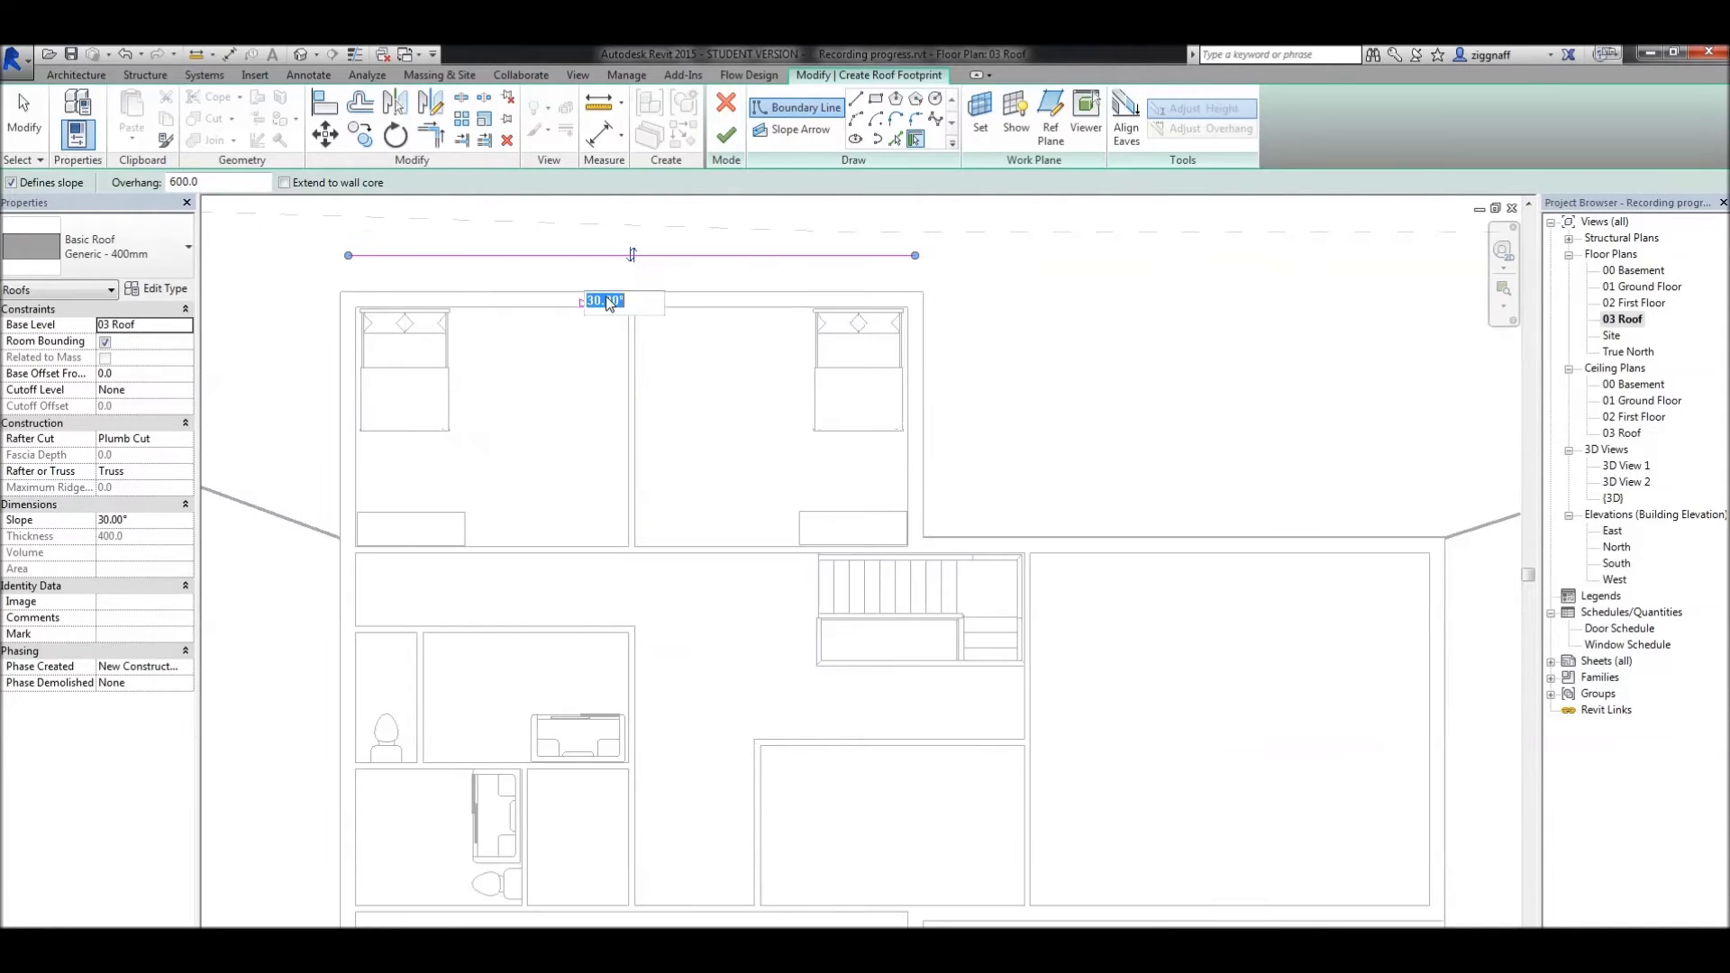
text(7)
key(Return)
scroll(609, 302, down, 2)
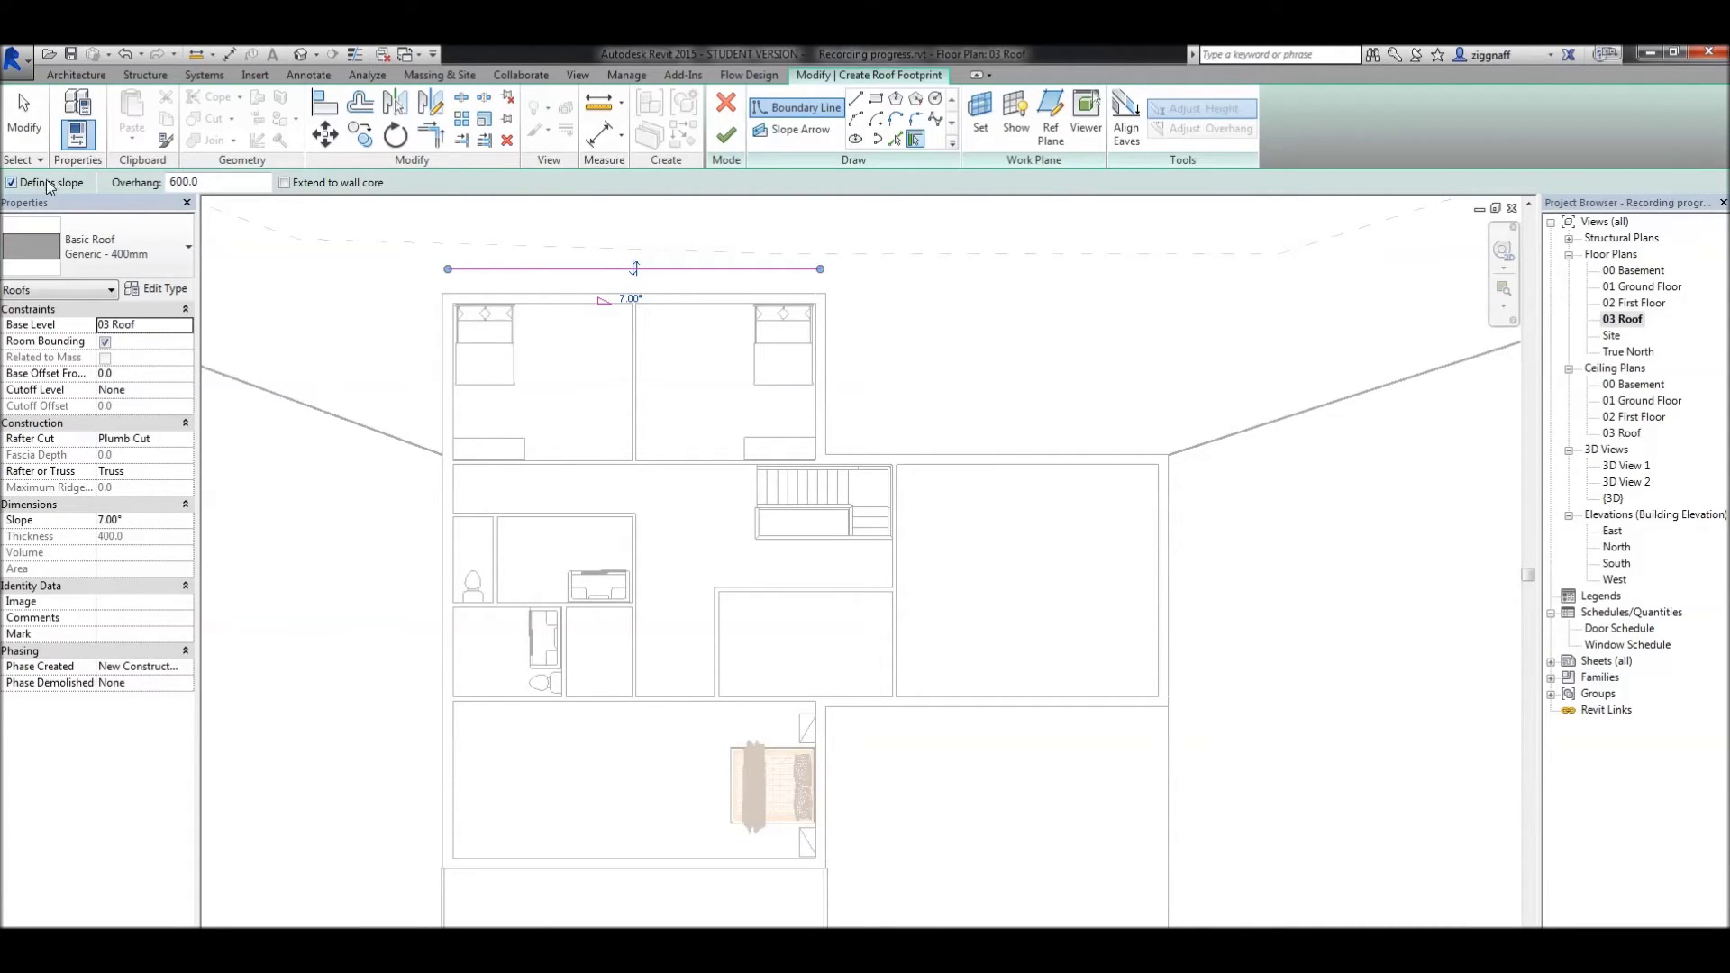
Add the remaining seven exterior walls as non-sloping edges and finish the flat roof
click(13, 183)
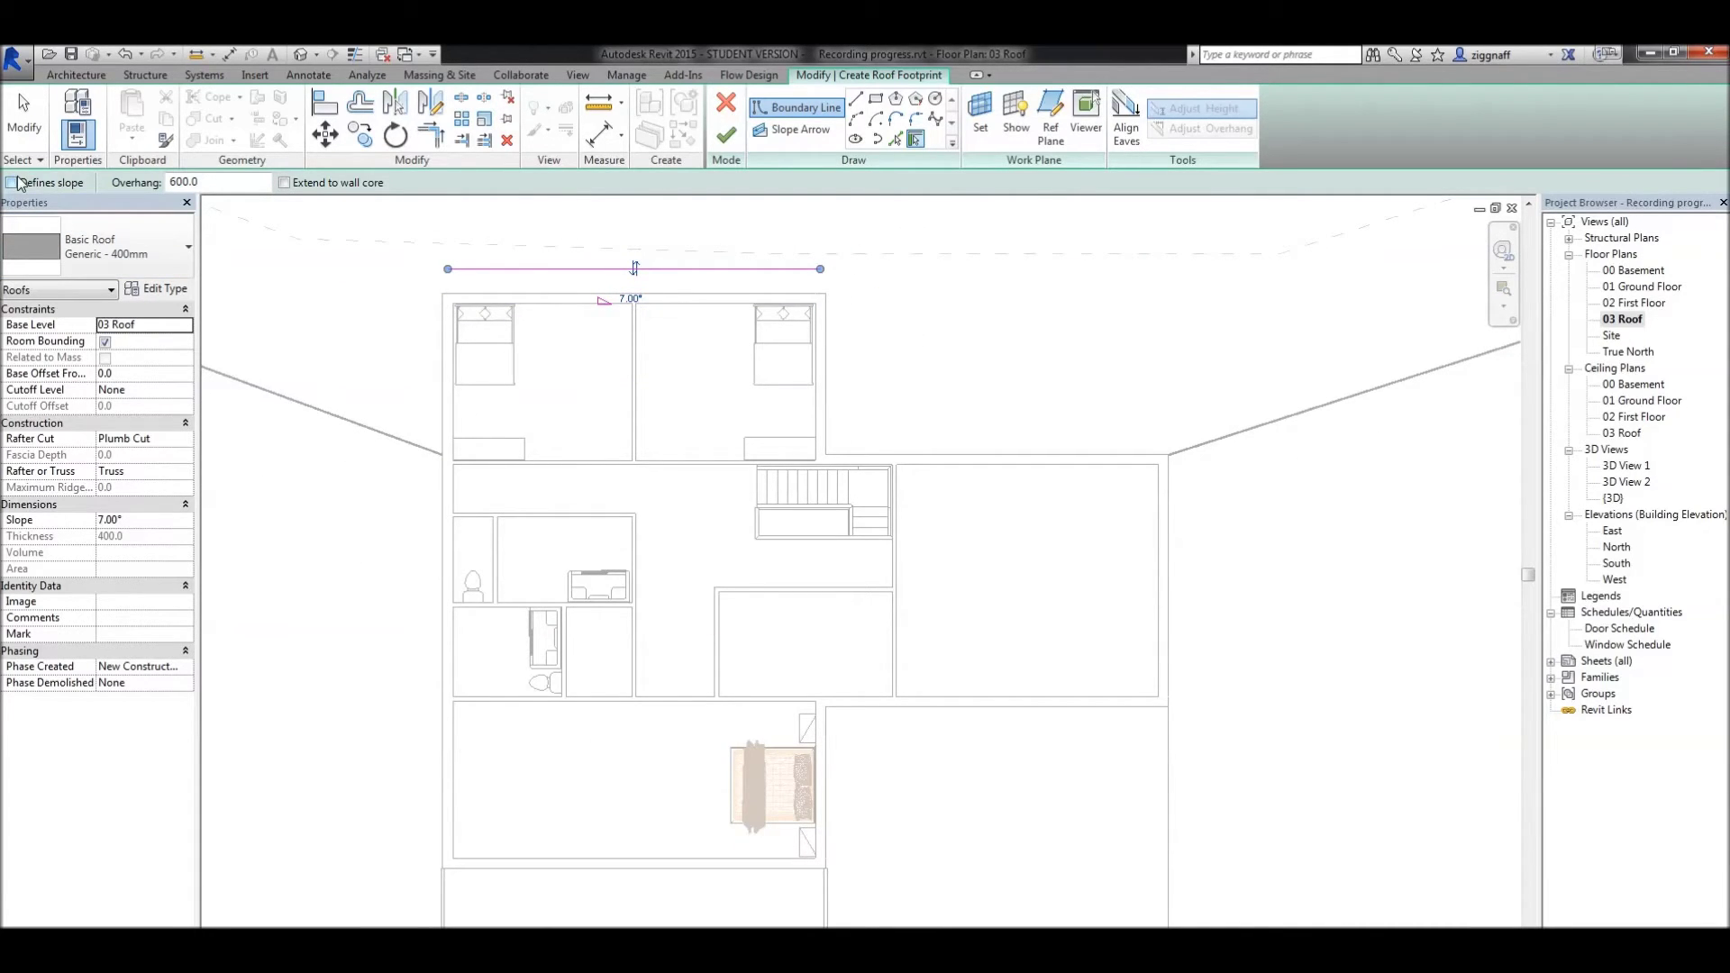
click(833, 369)
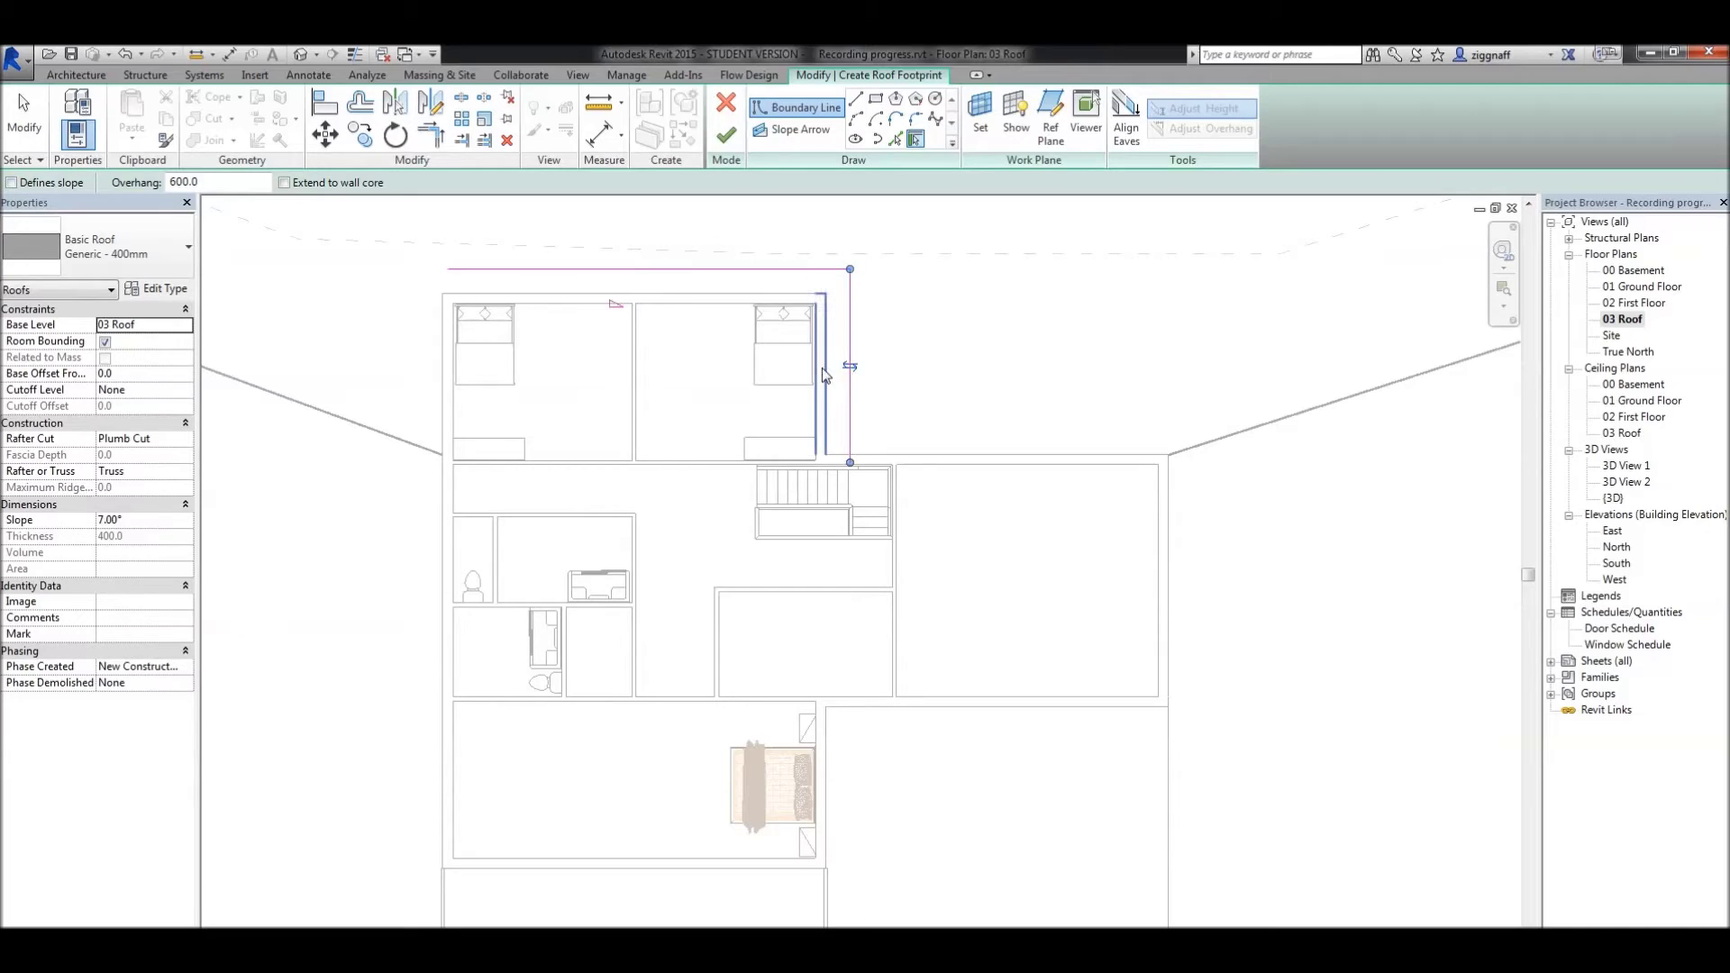
click(928, 459)
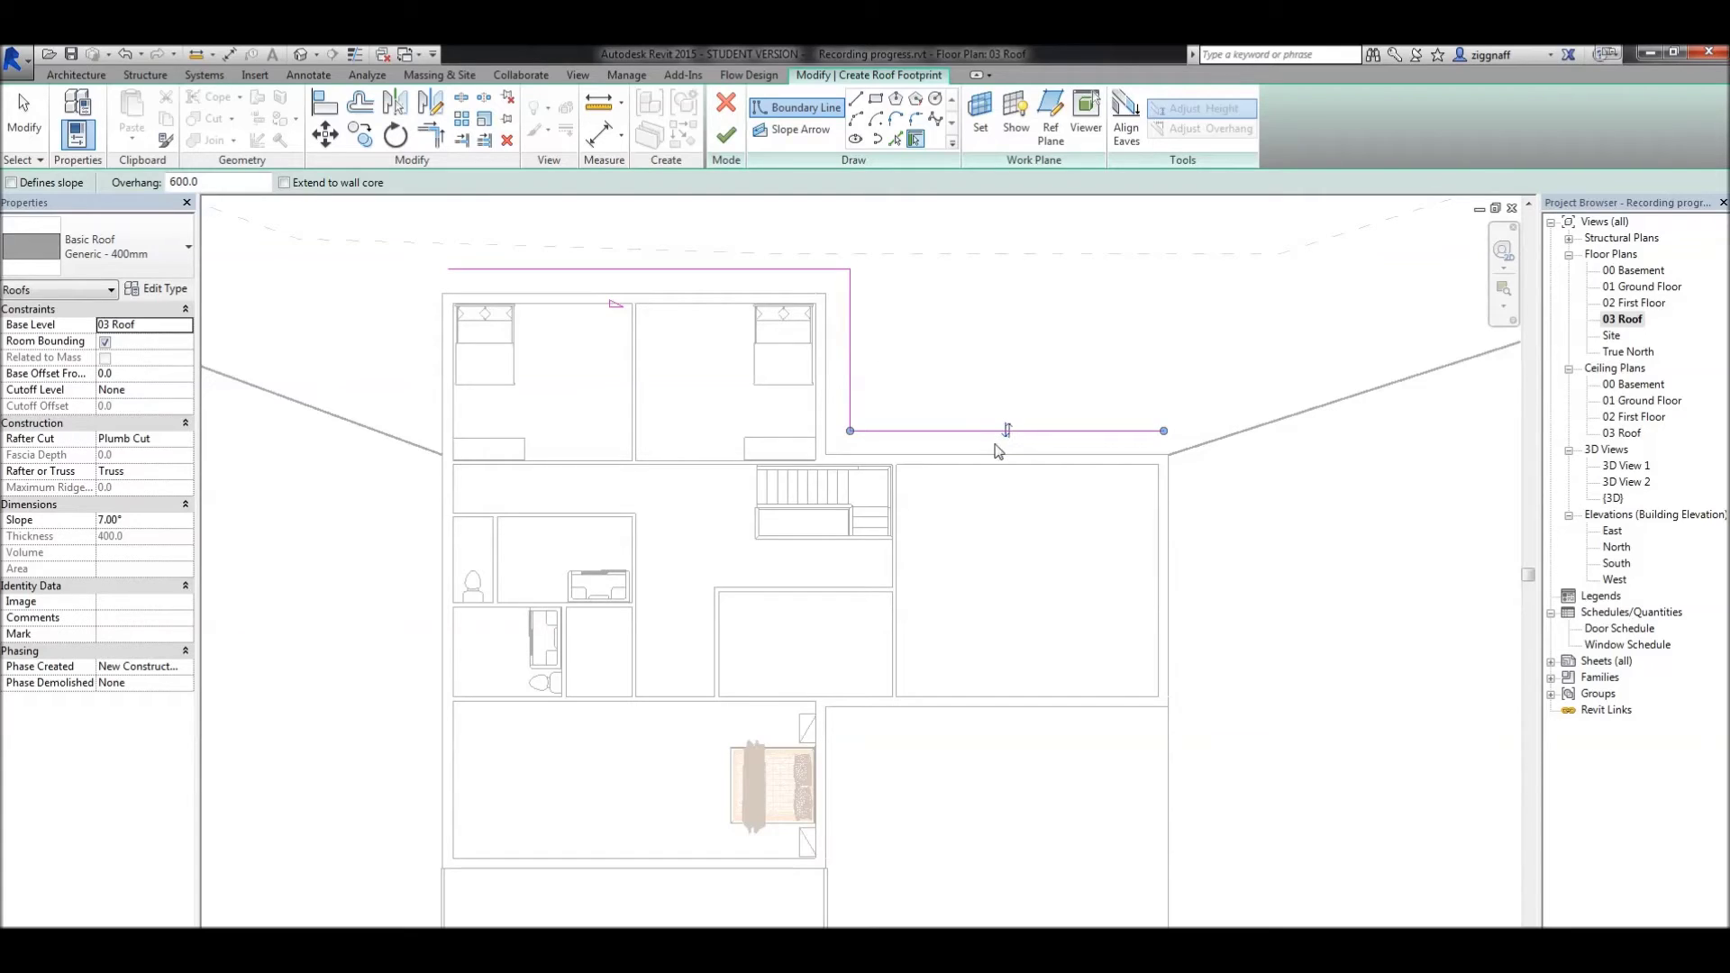
click(1164, 545)
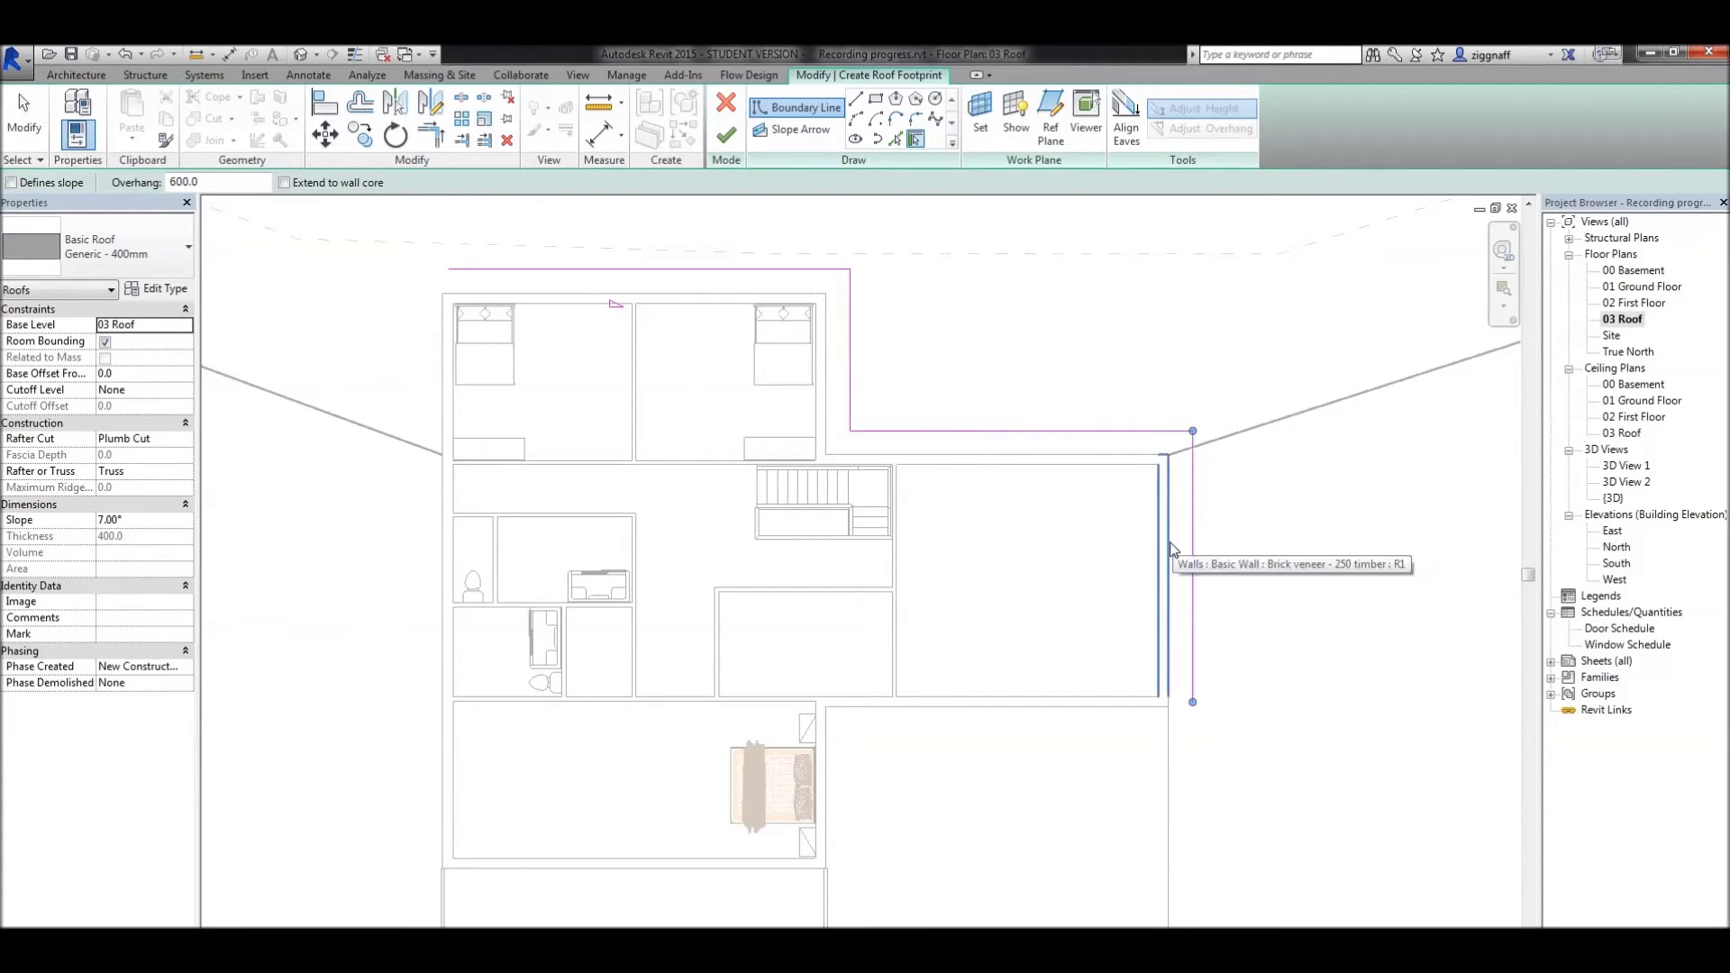
click(1015, 708)
click(826, 801)
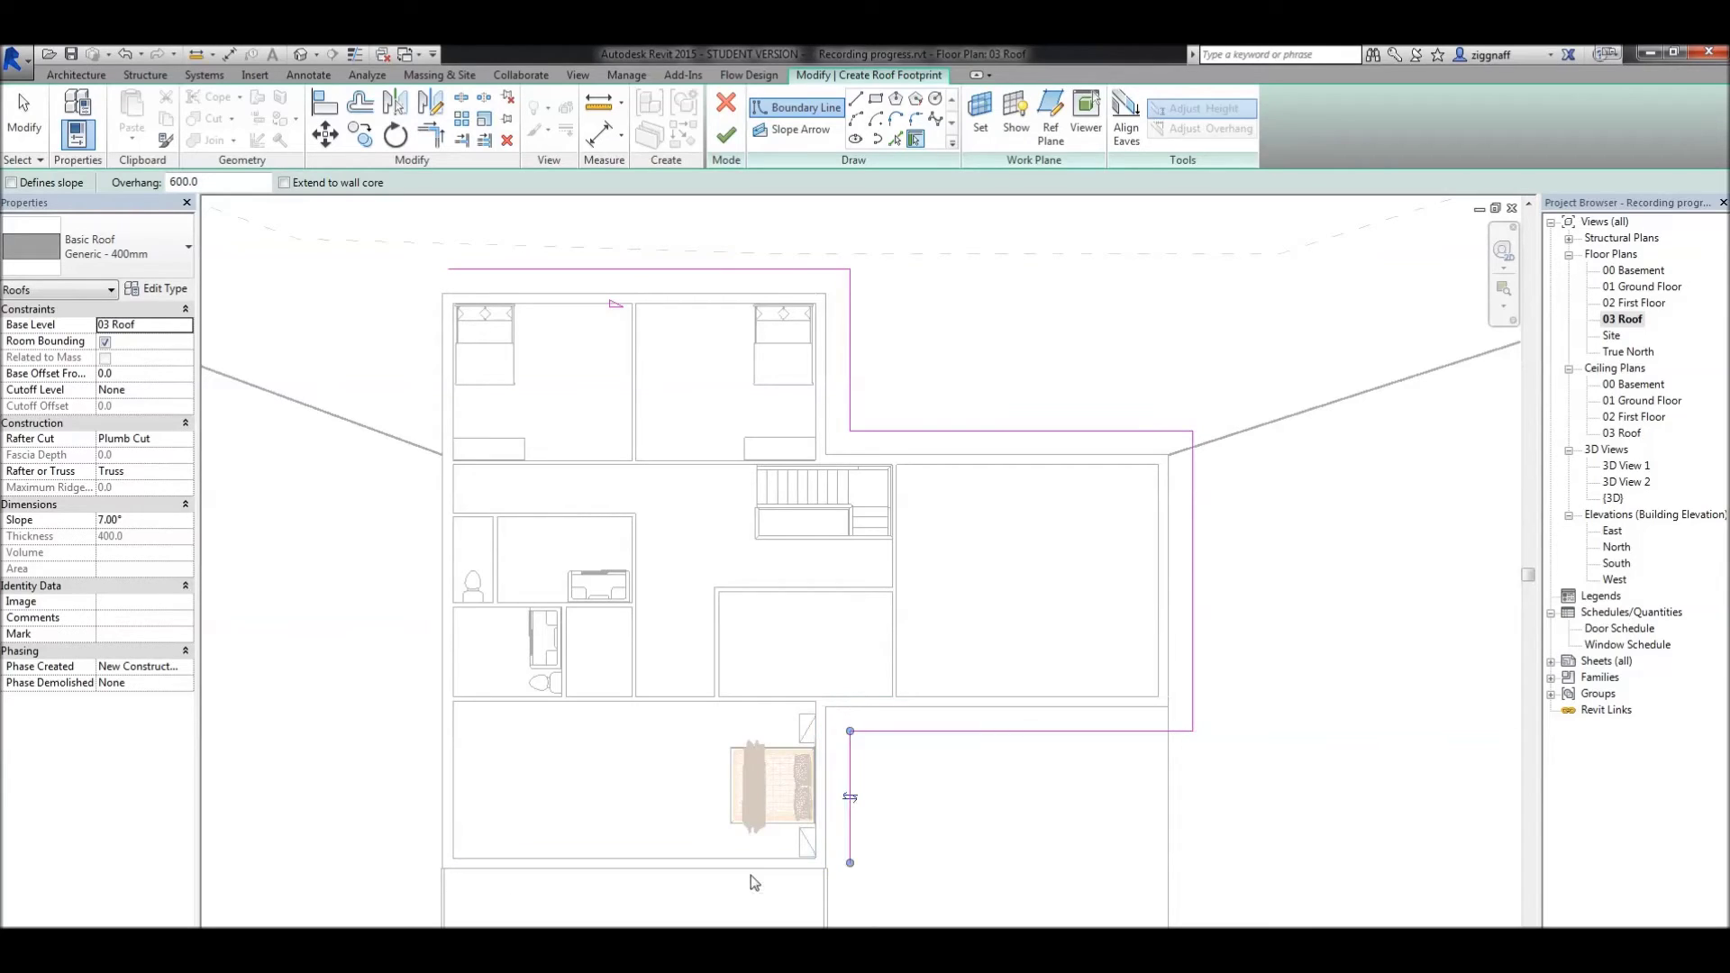
click(750, 874)
click(446, 703)
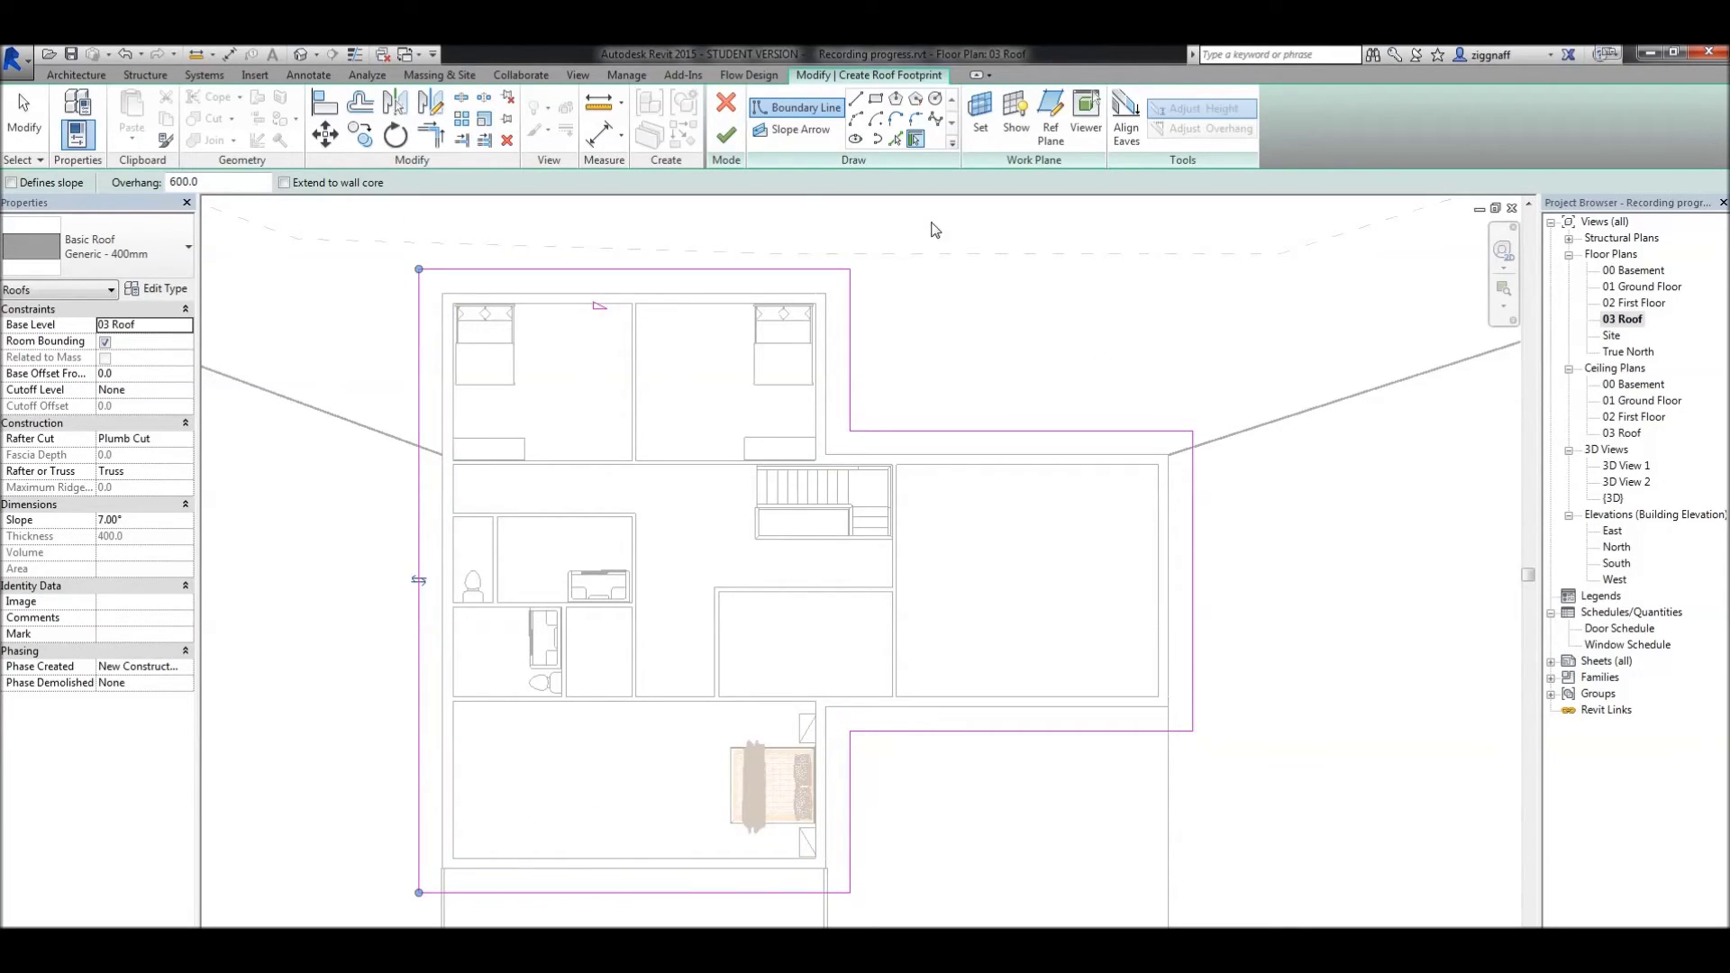
click(725, 135)
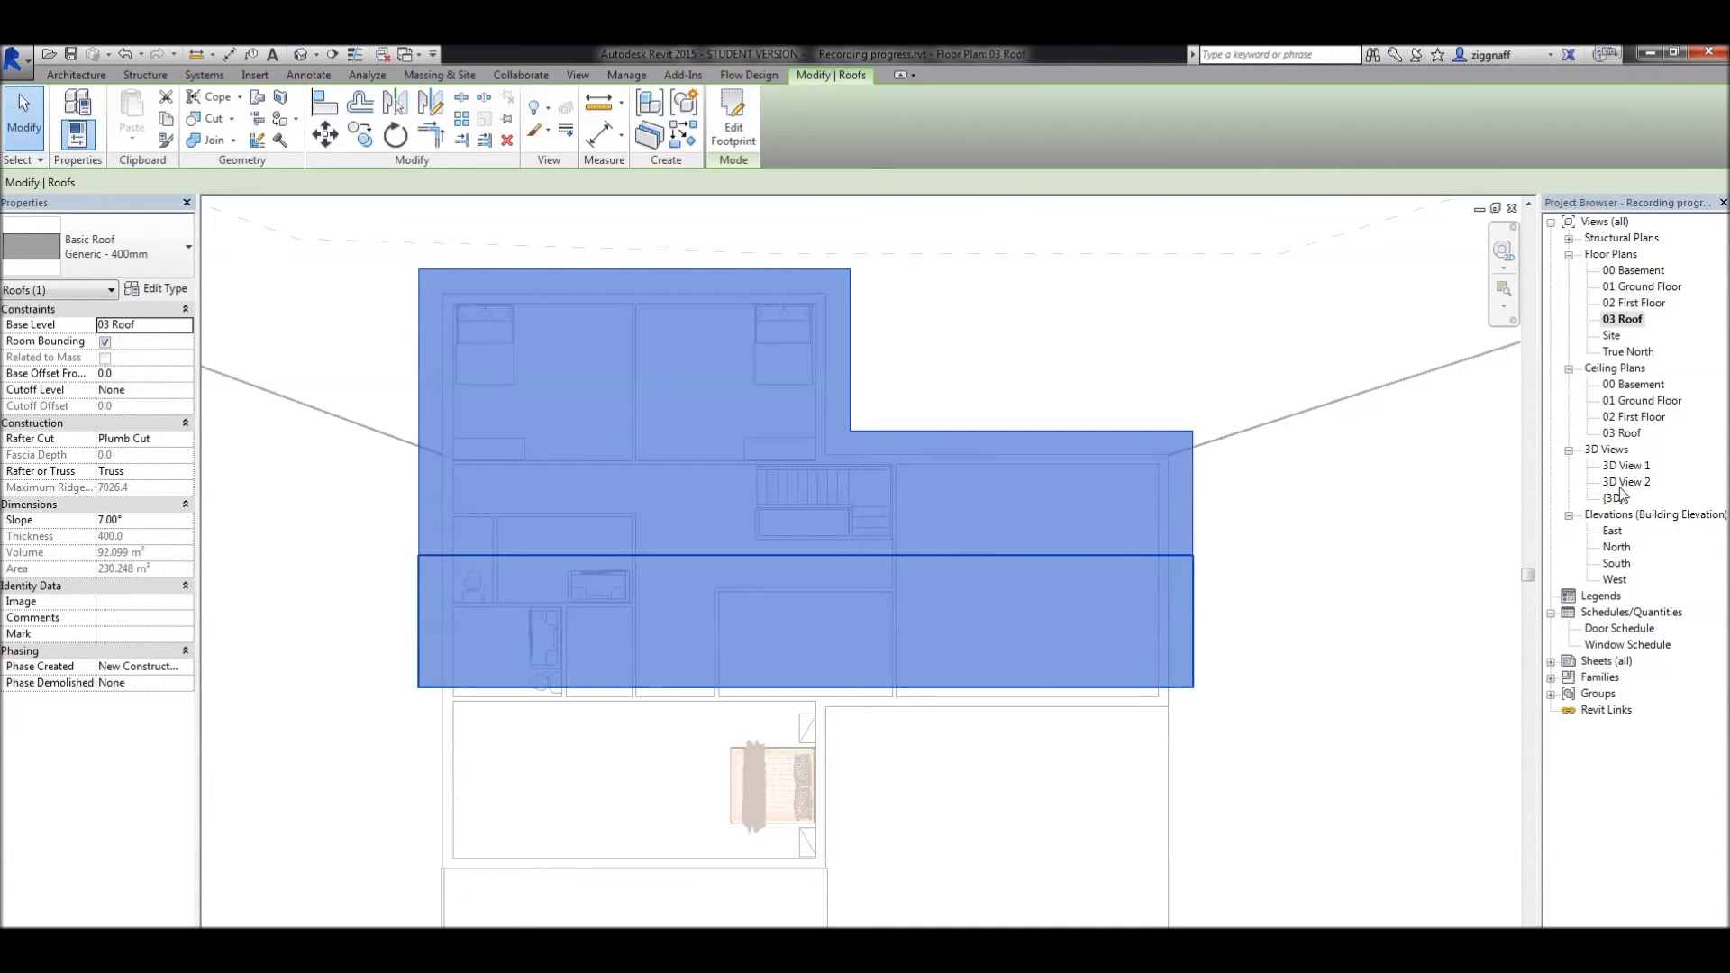
double_click(1616, 498)
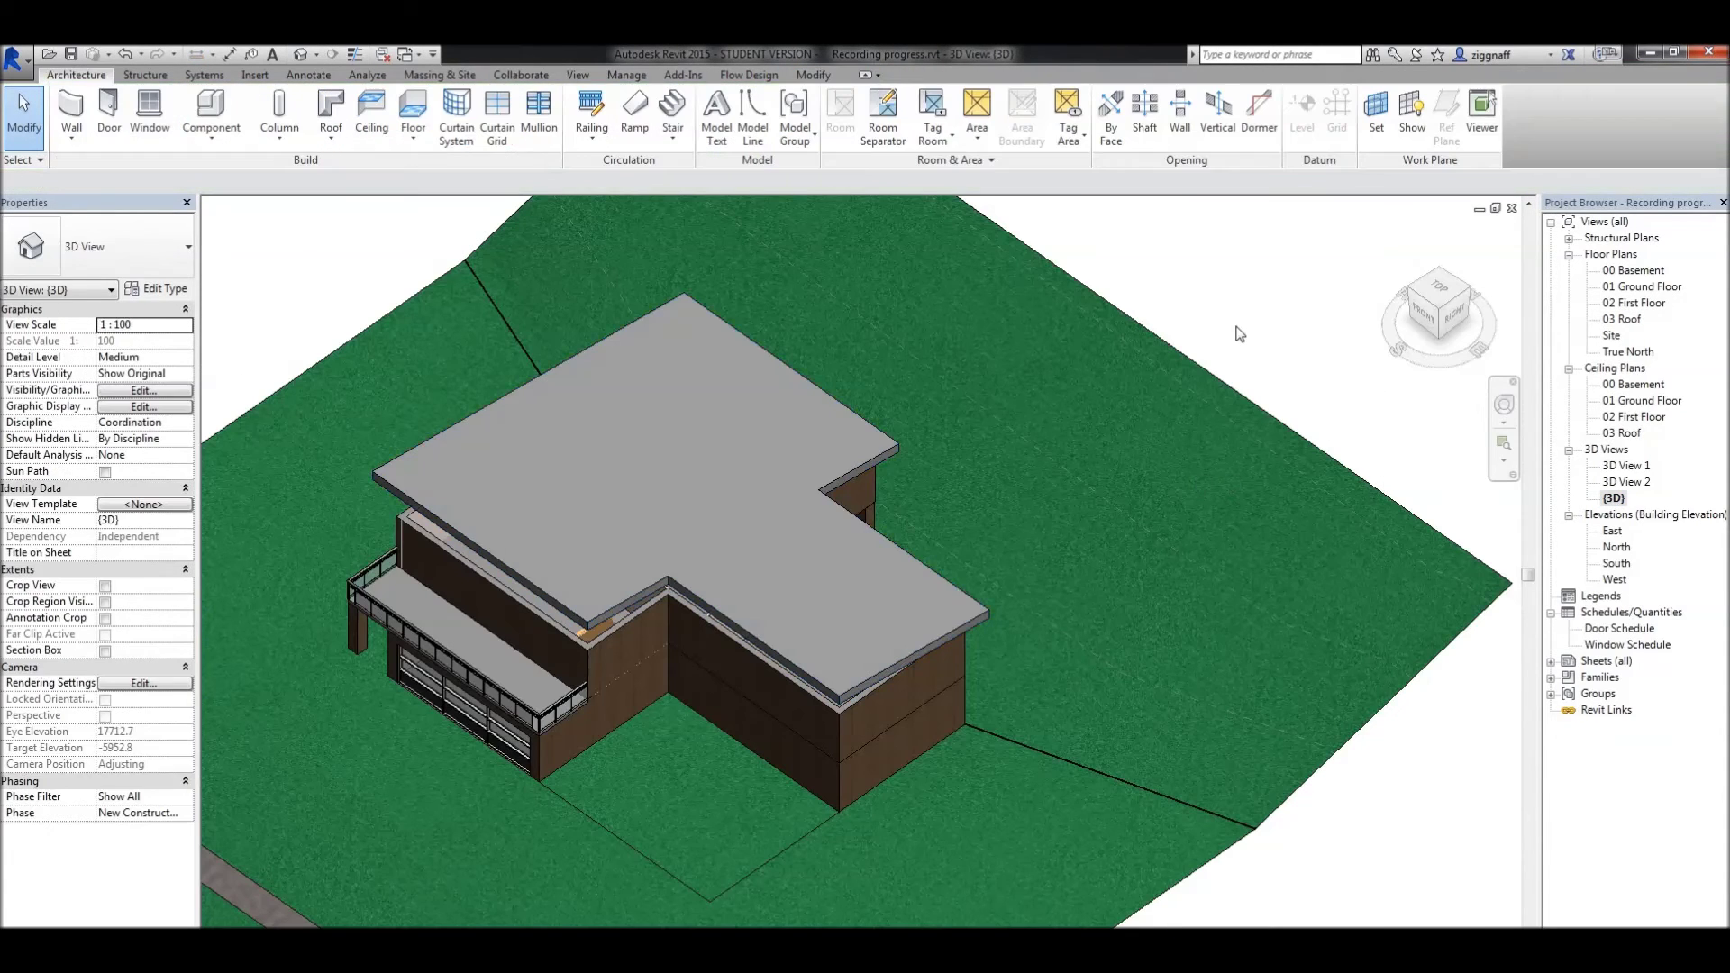
shift+middle_drag(1239, 333, 989, 226)
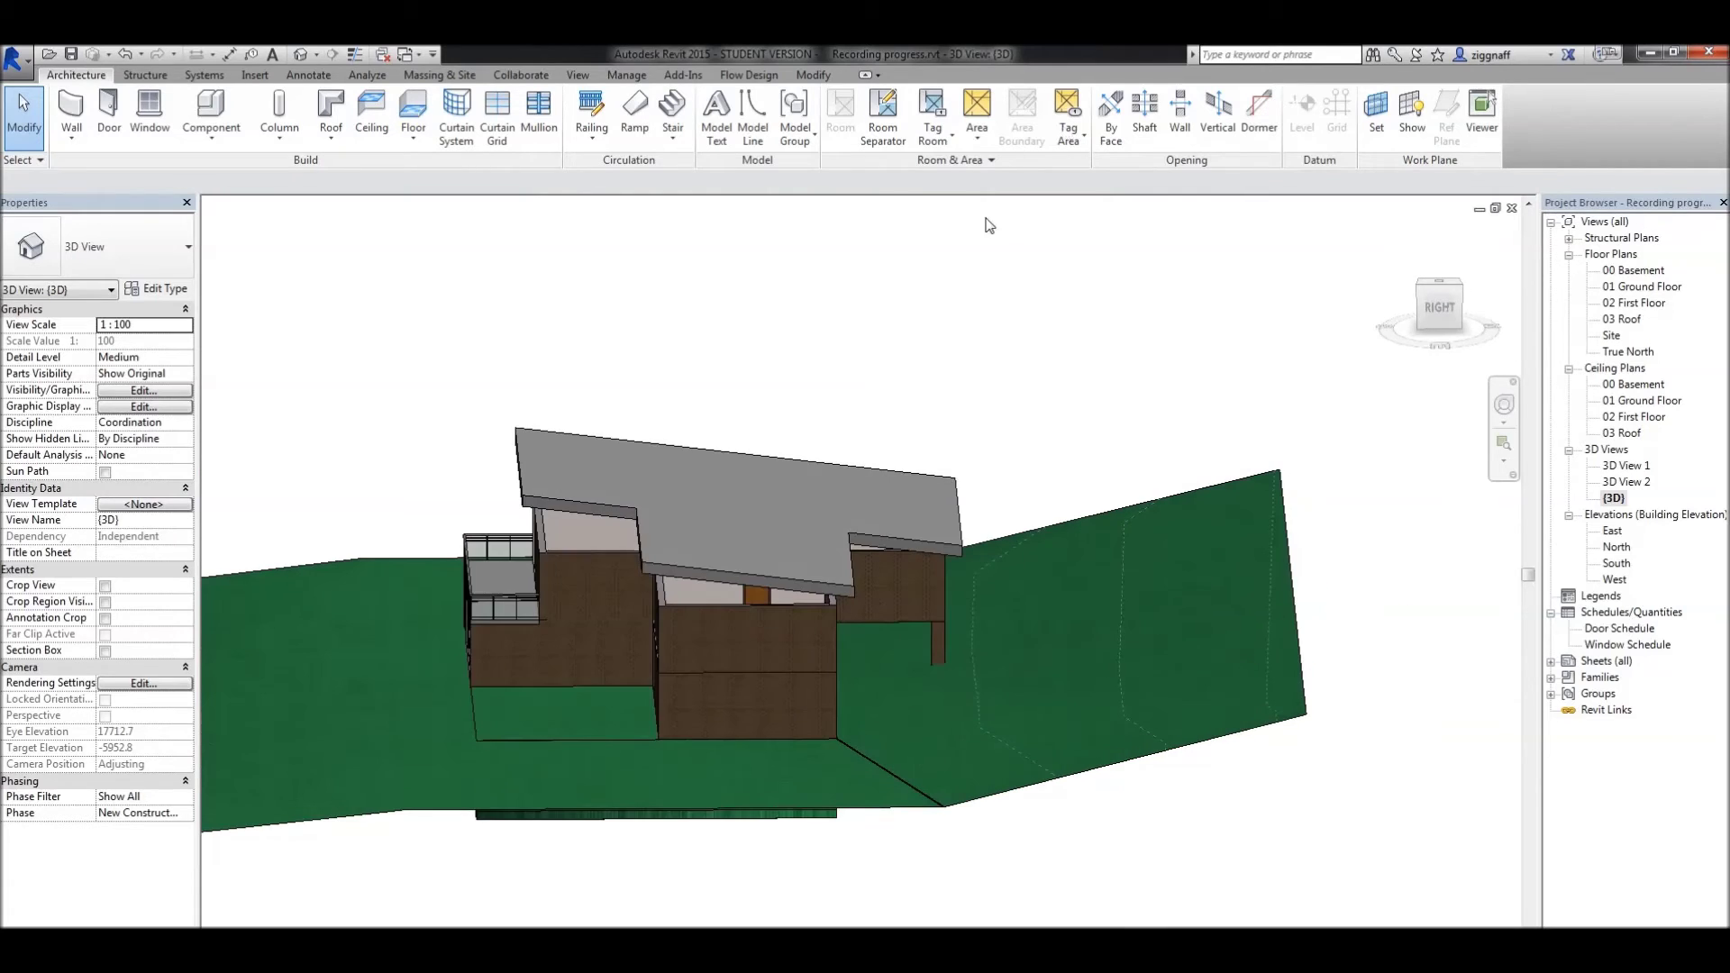
scroll(586, 550, up, 5)
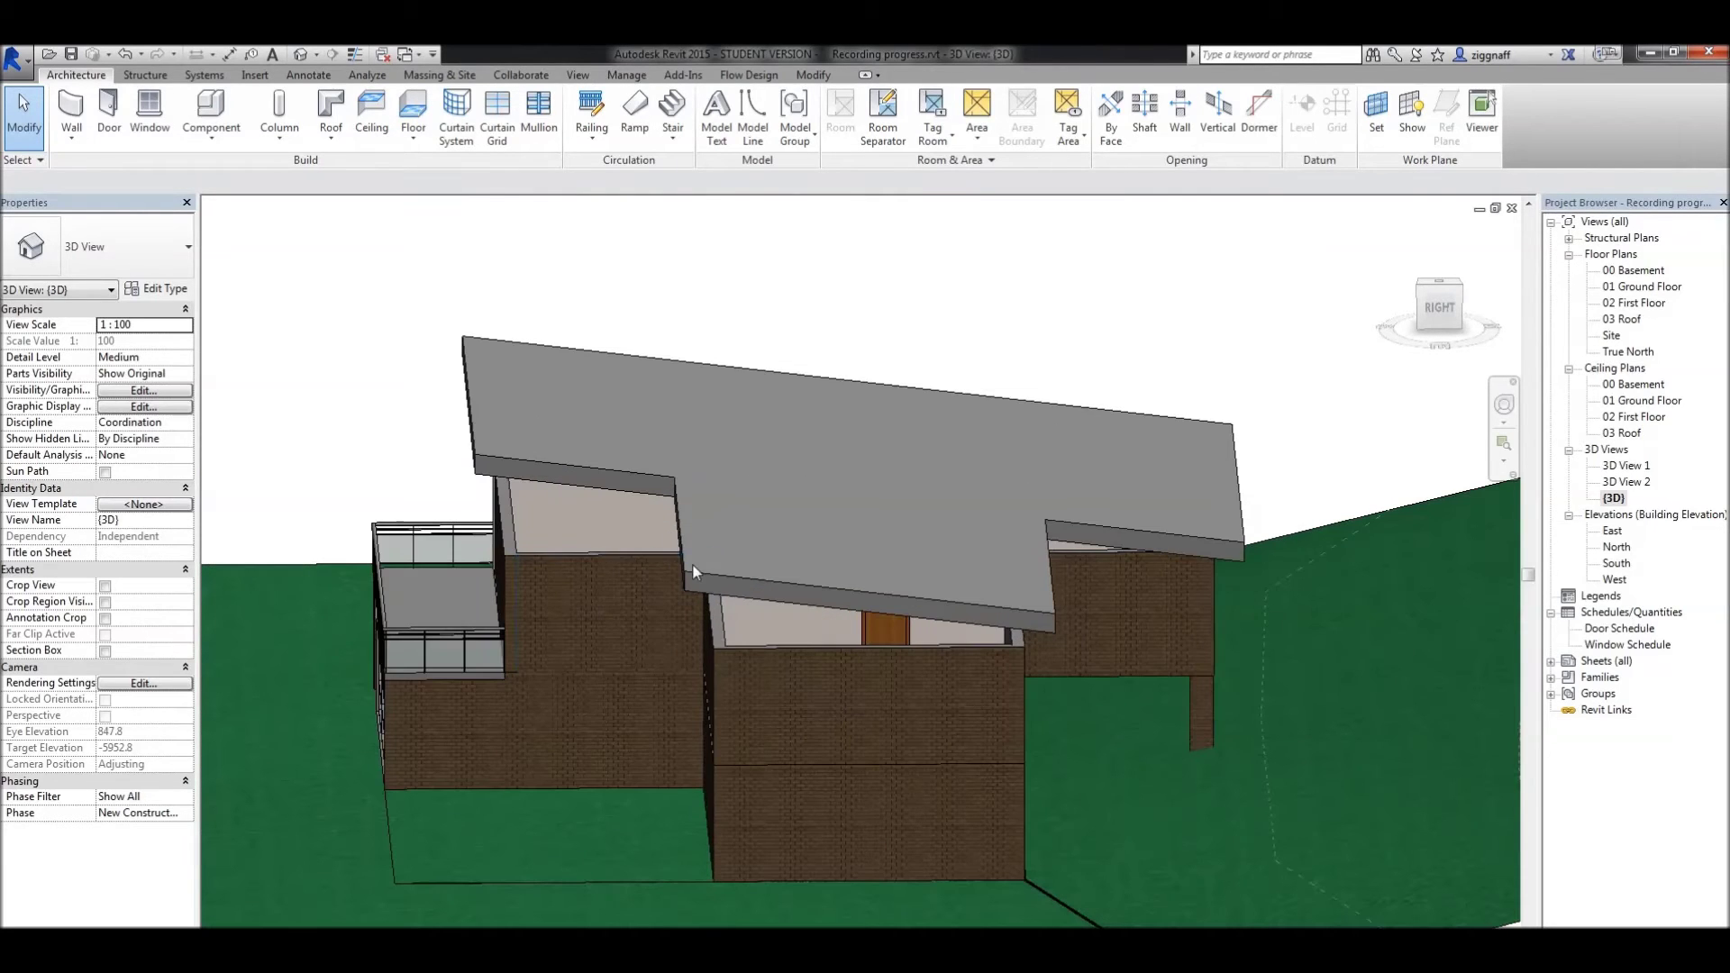
shift+middle_drag(701, 548, 991, 393)
mouse_move(802, 495)
shift+middle_down()
mouse_move(732, 401)
mouse_move(726, 456)
mouse_move(808, 494)
shift+middle_up()
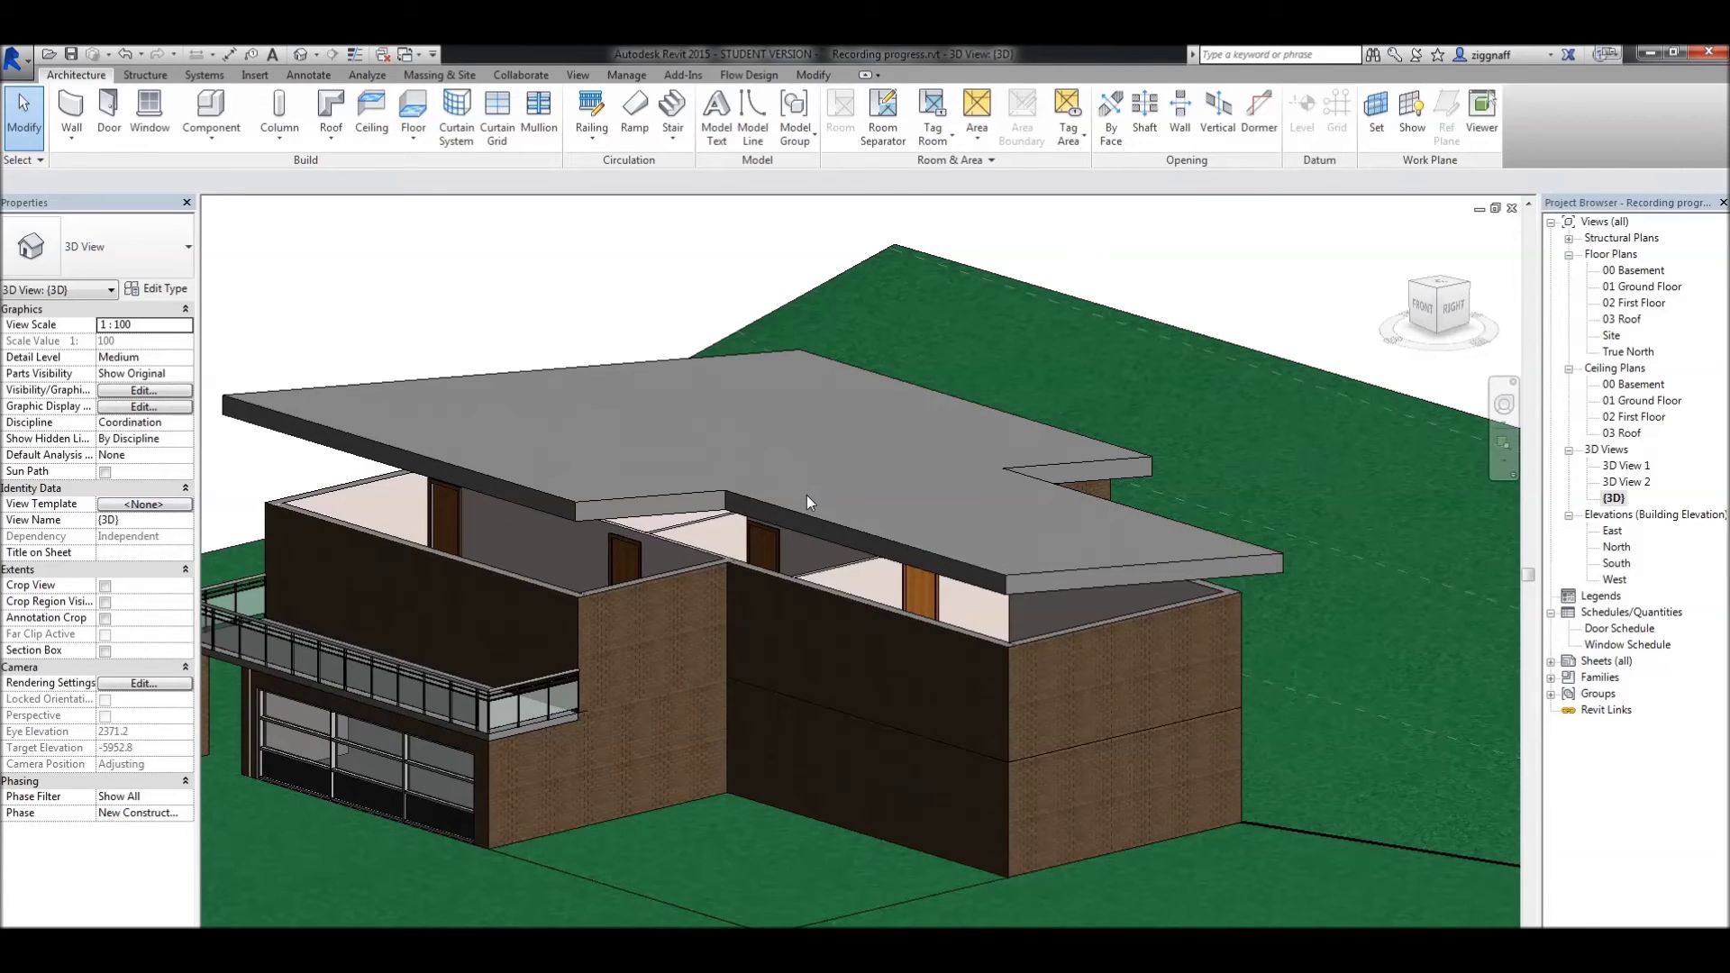
click(820, 592)
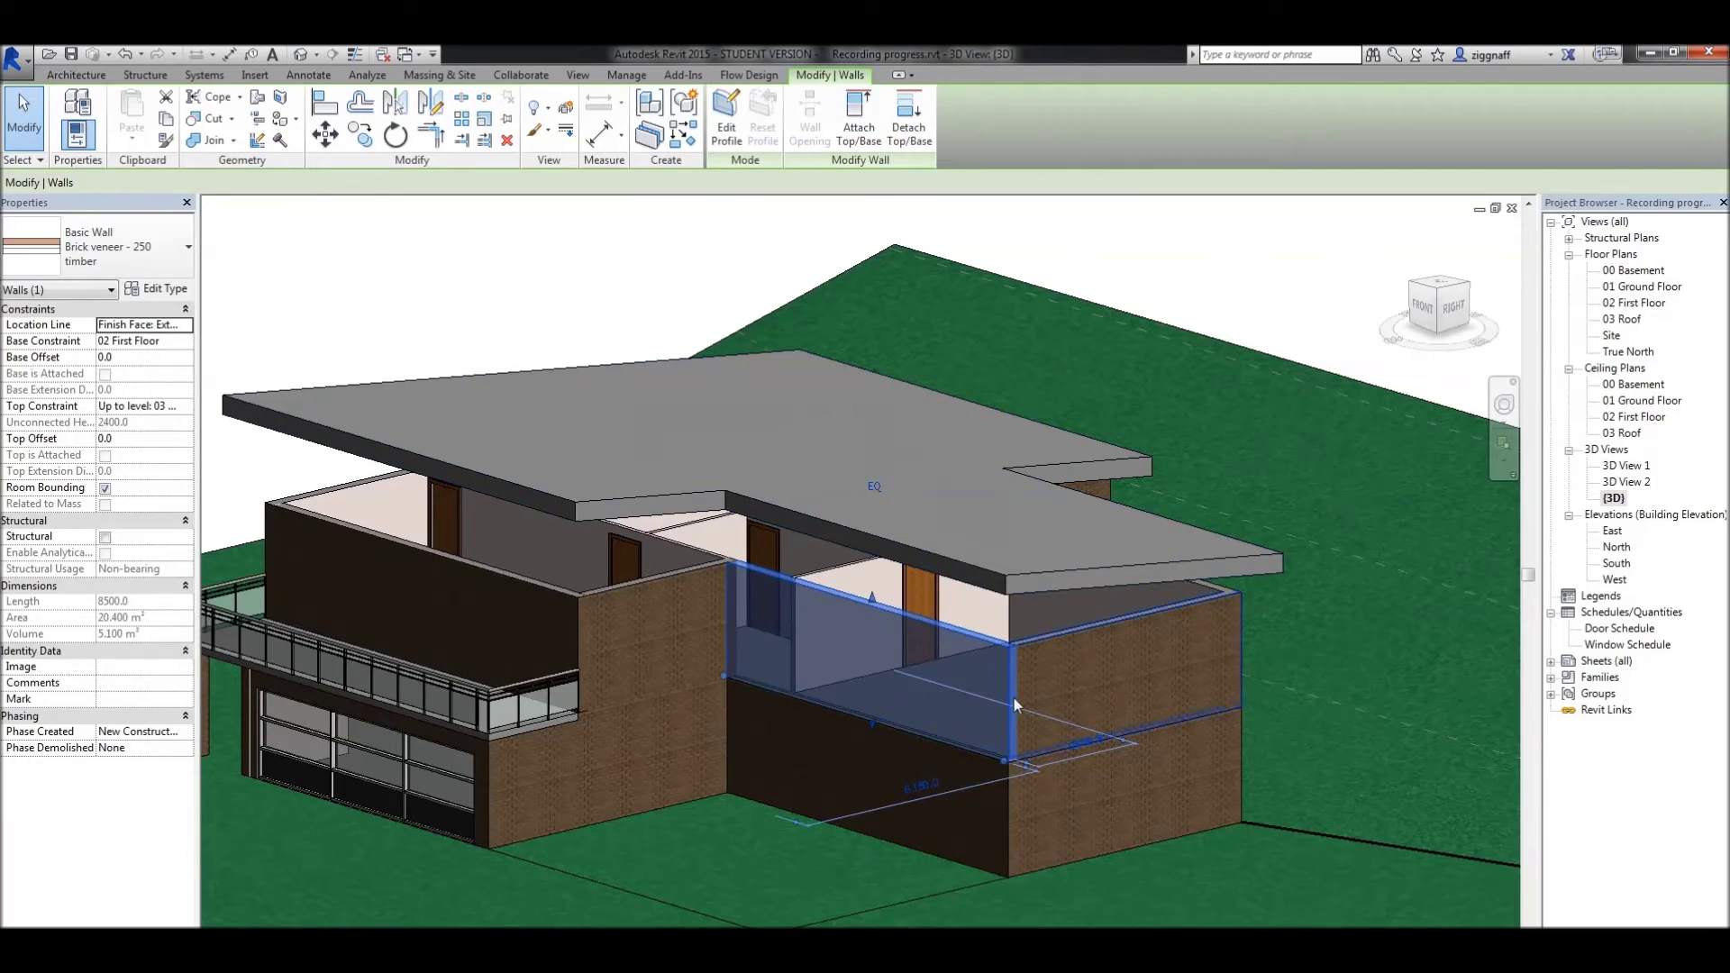
Select the chain of upper-floor exterior walls and attach their tops to the roof
key(Tab)
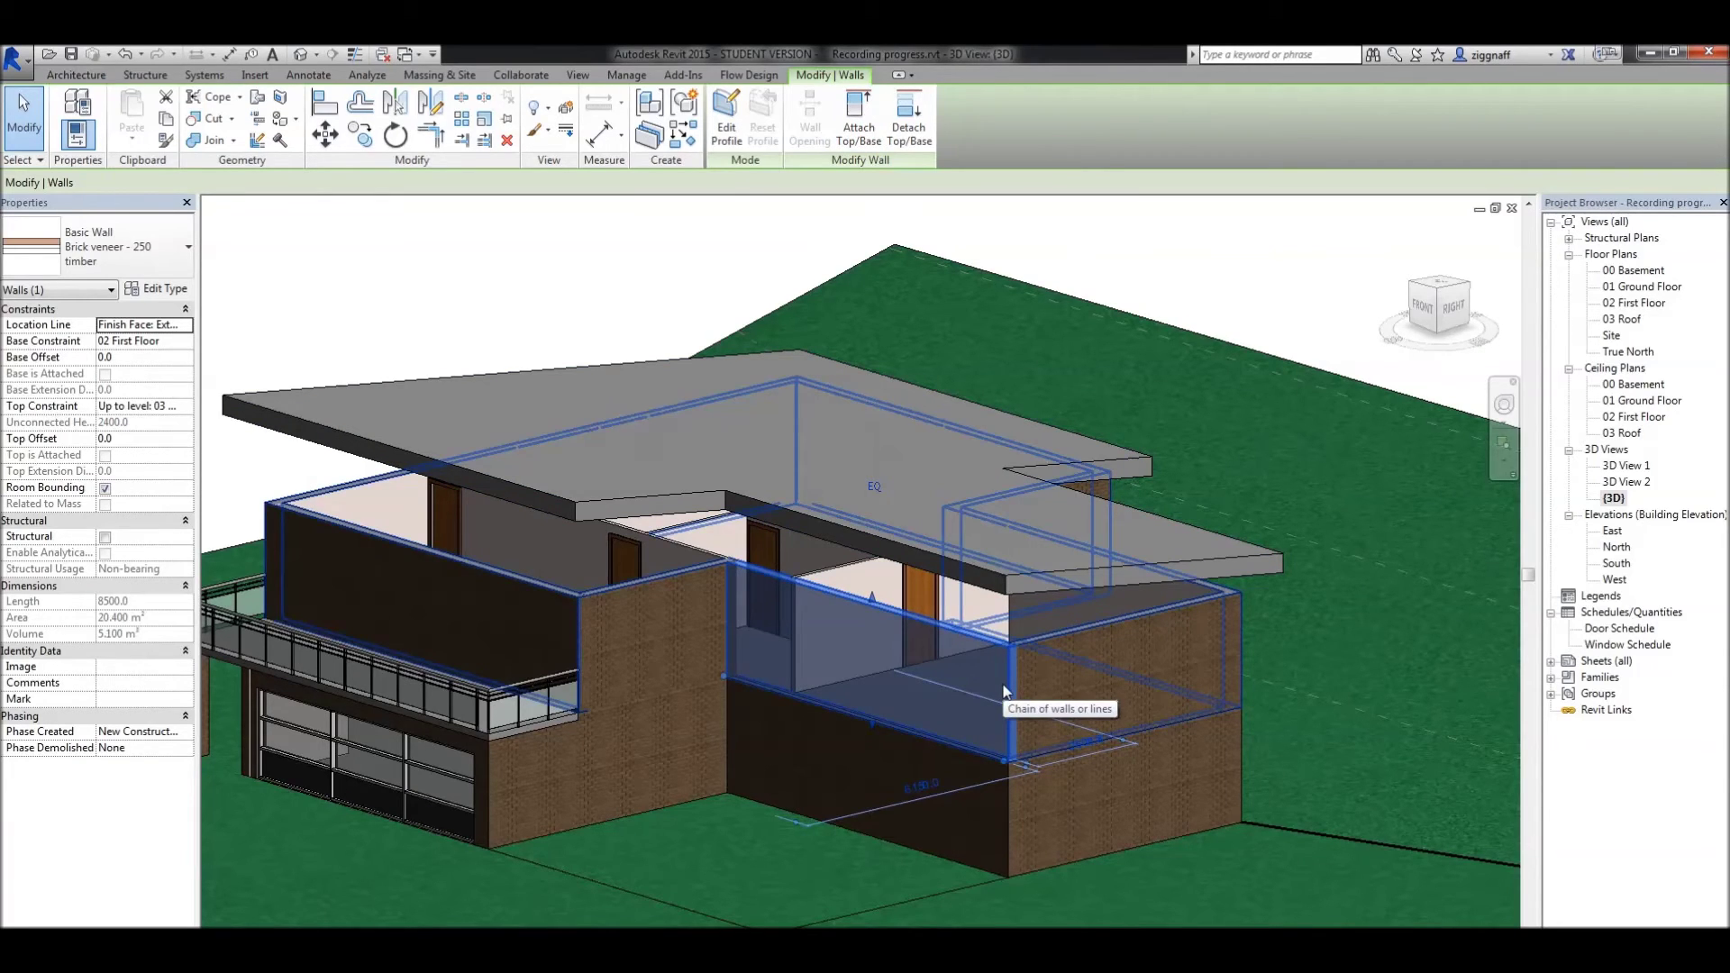
click(1003, 690)
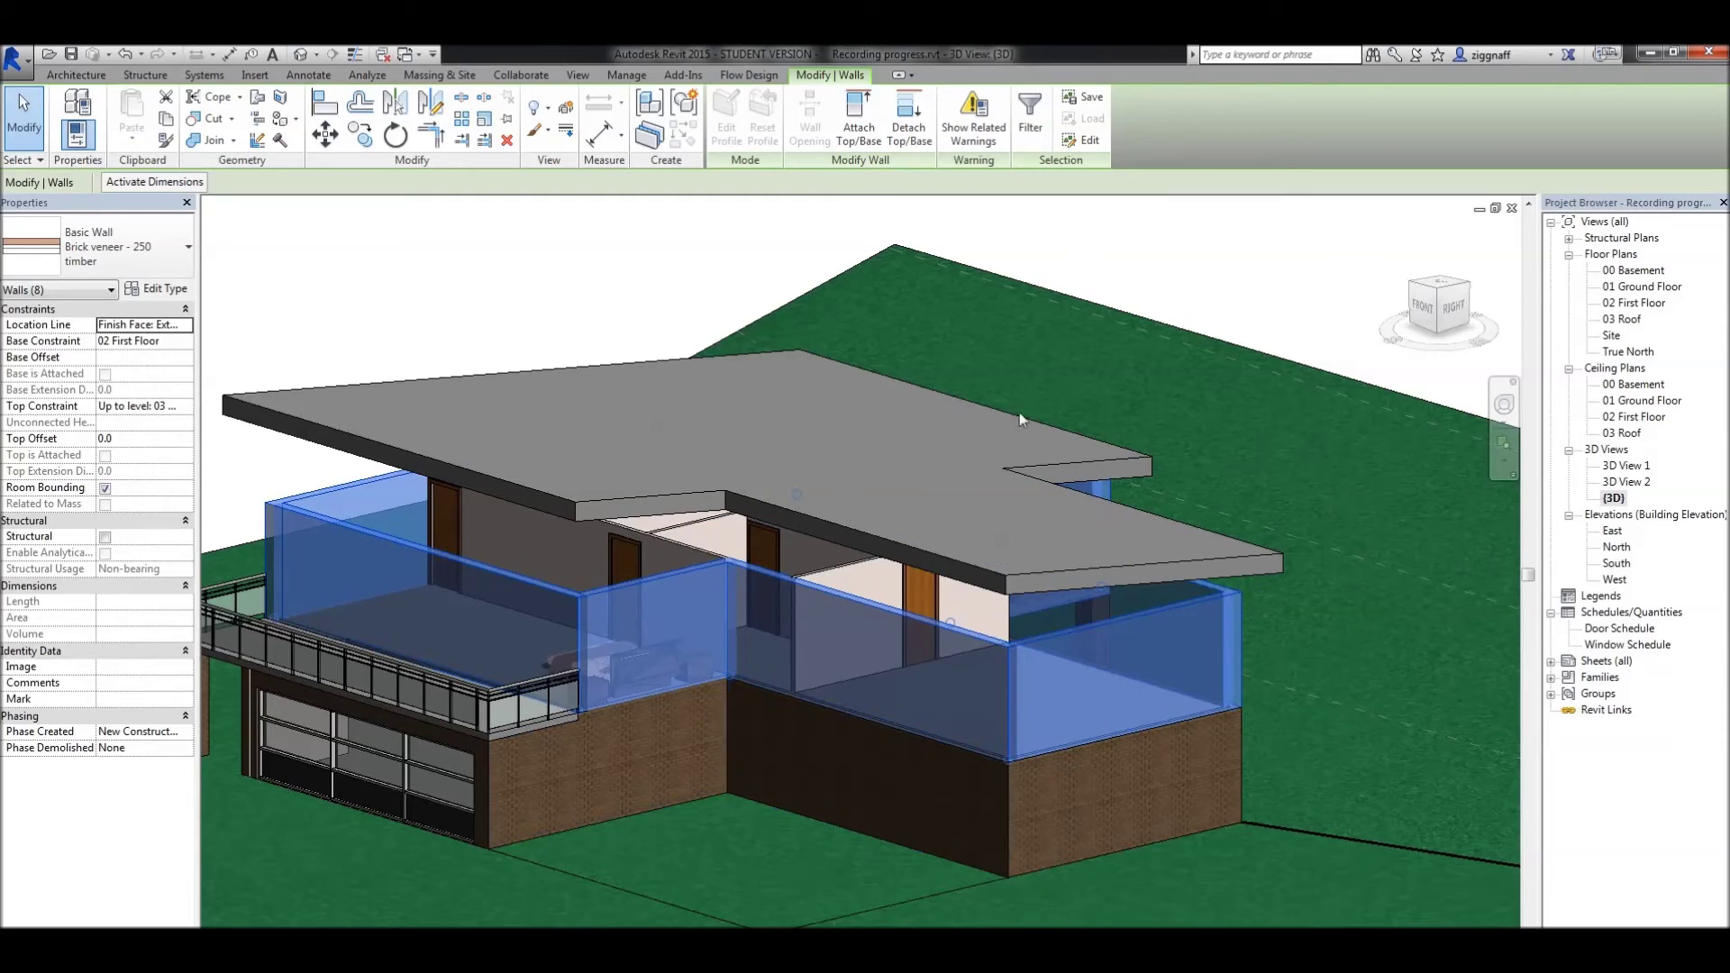
click(843, 112)
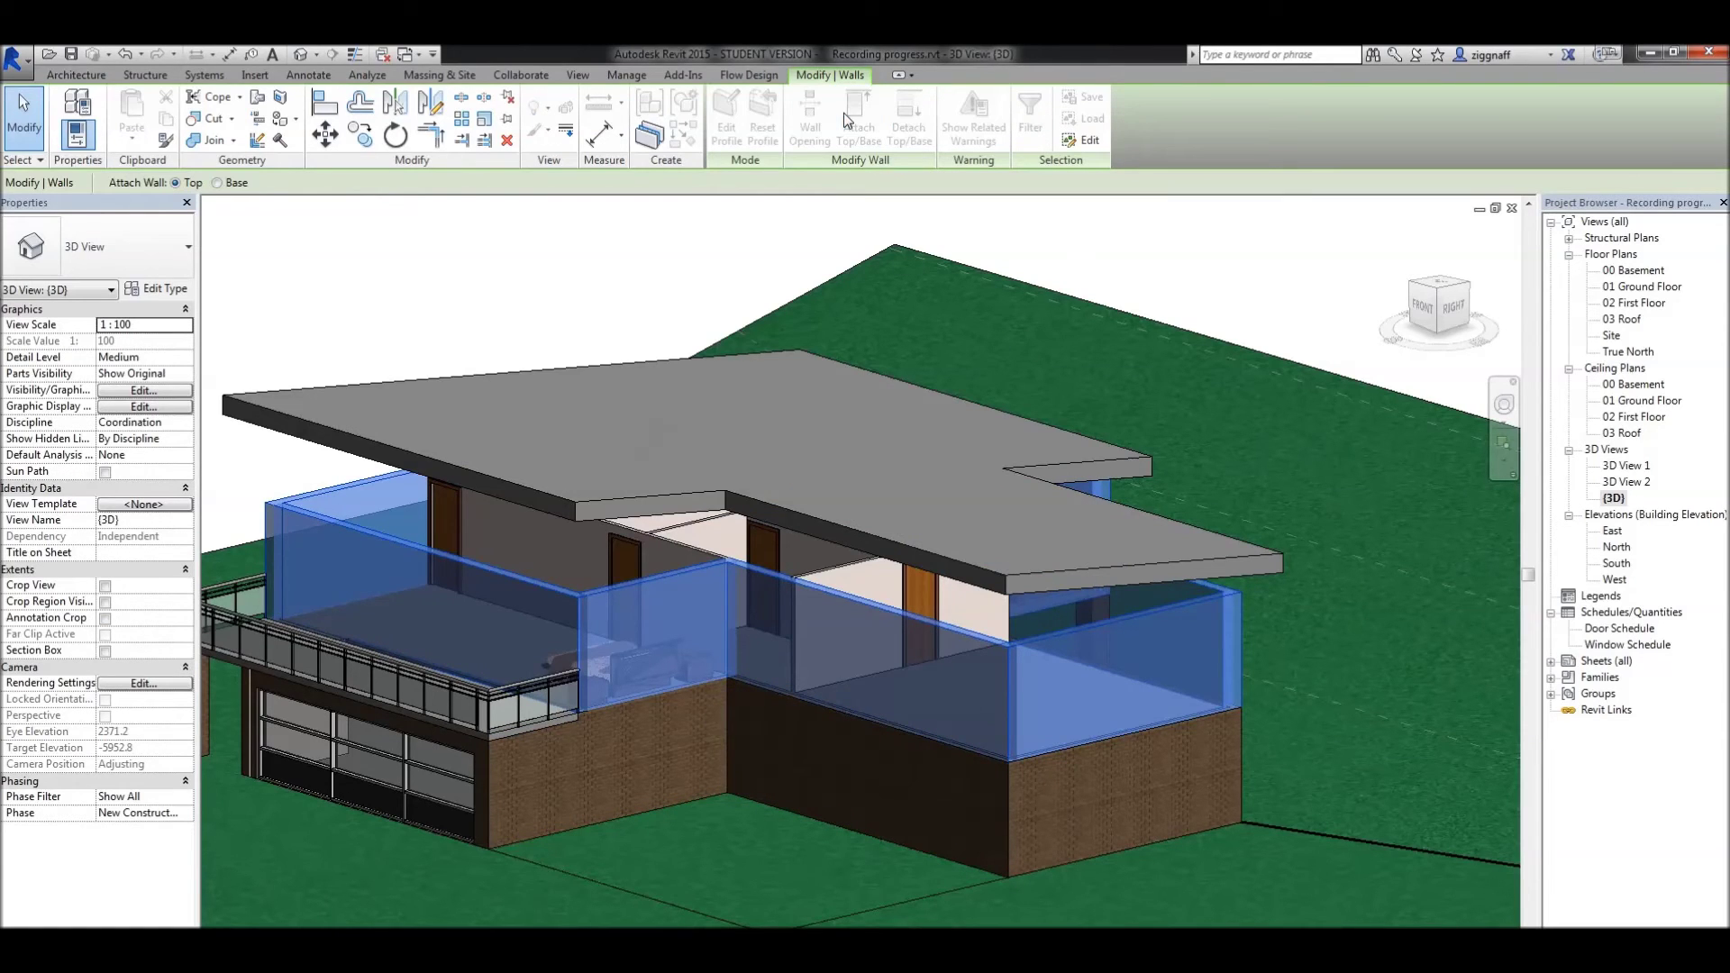
click(896, 542)
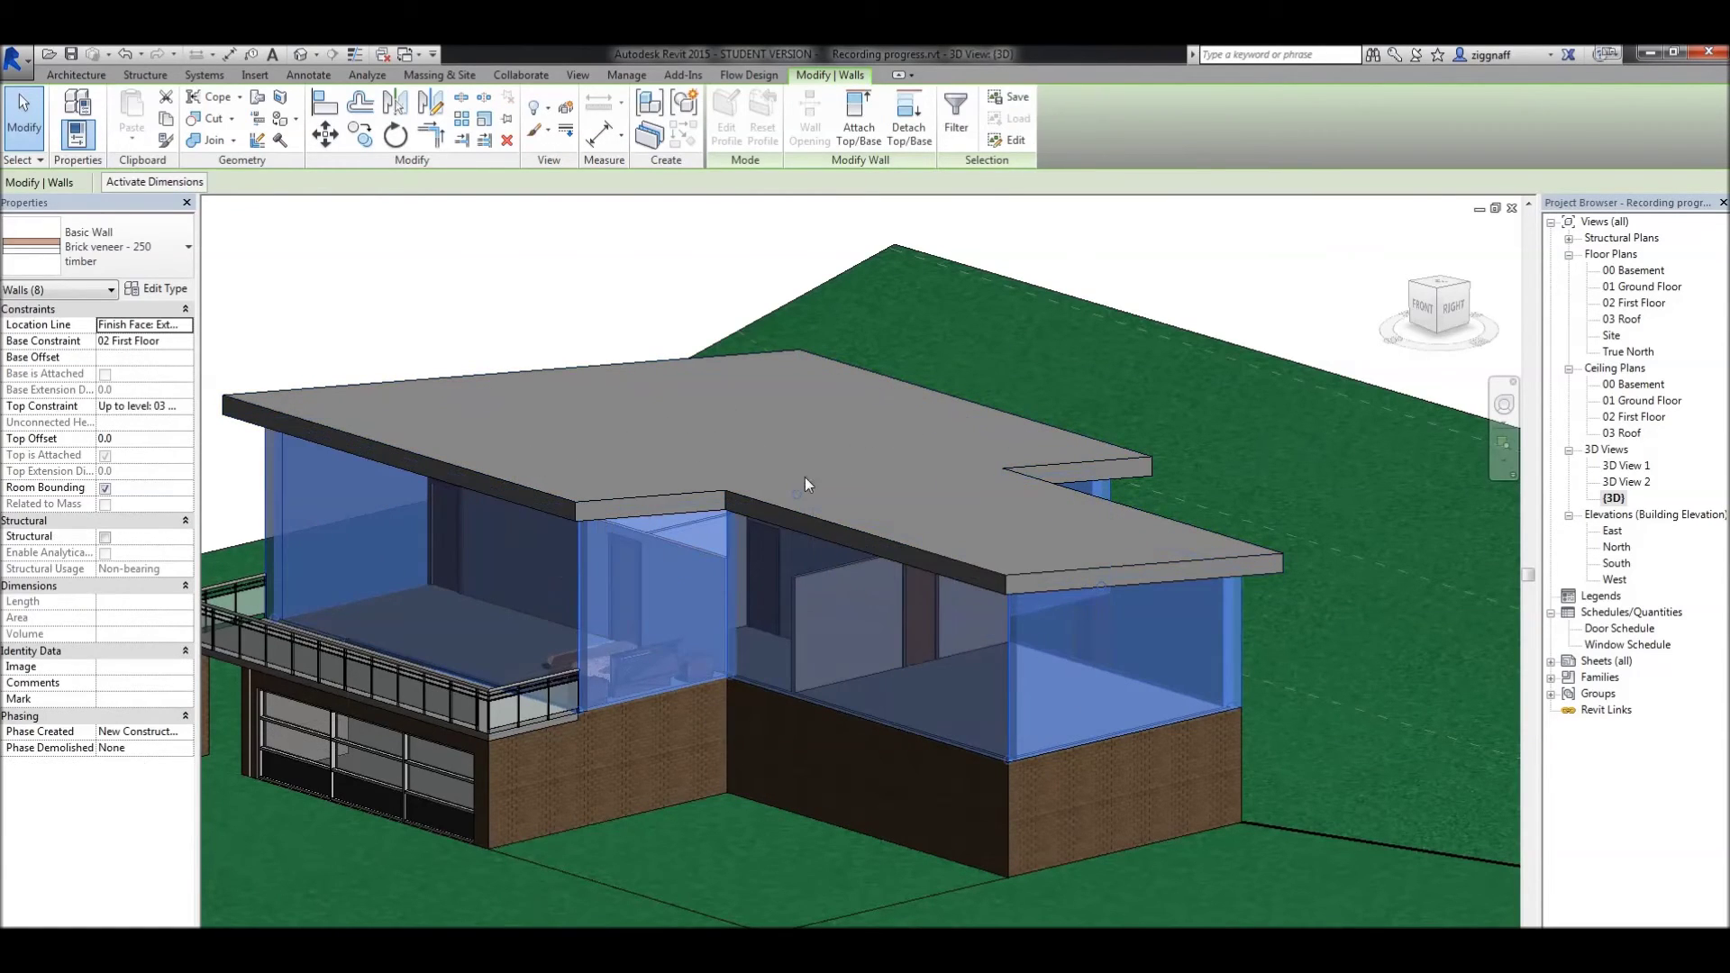
click(523, 299)
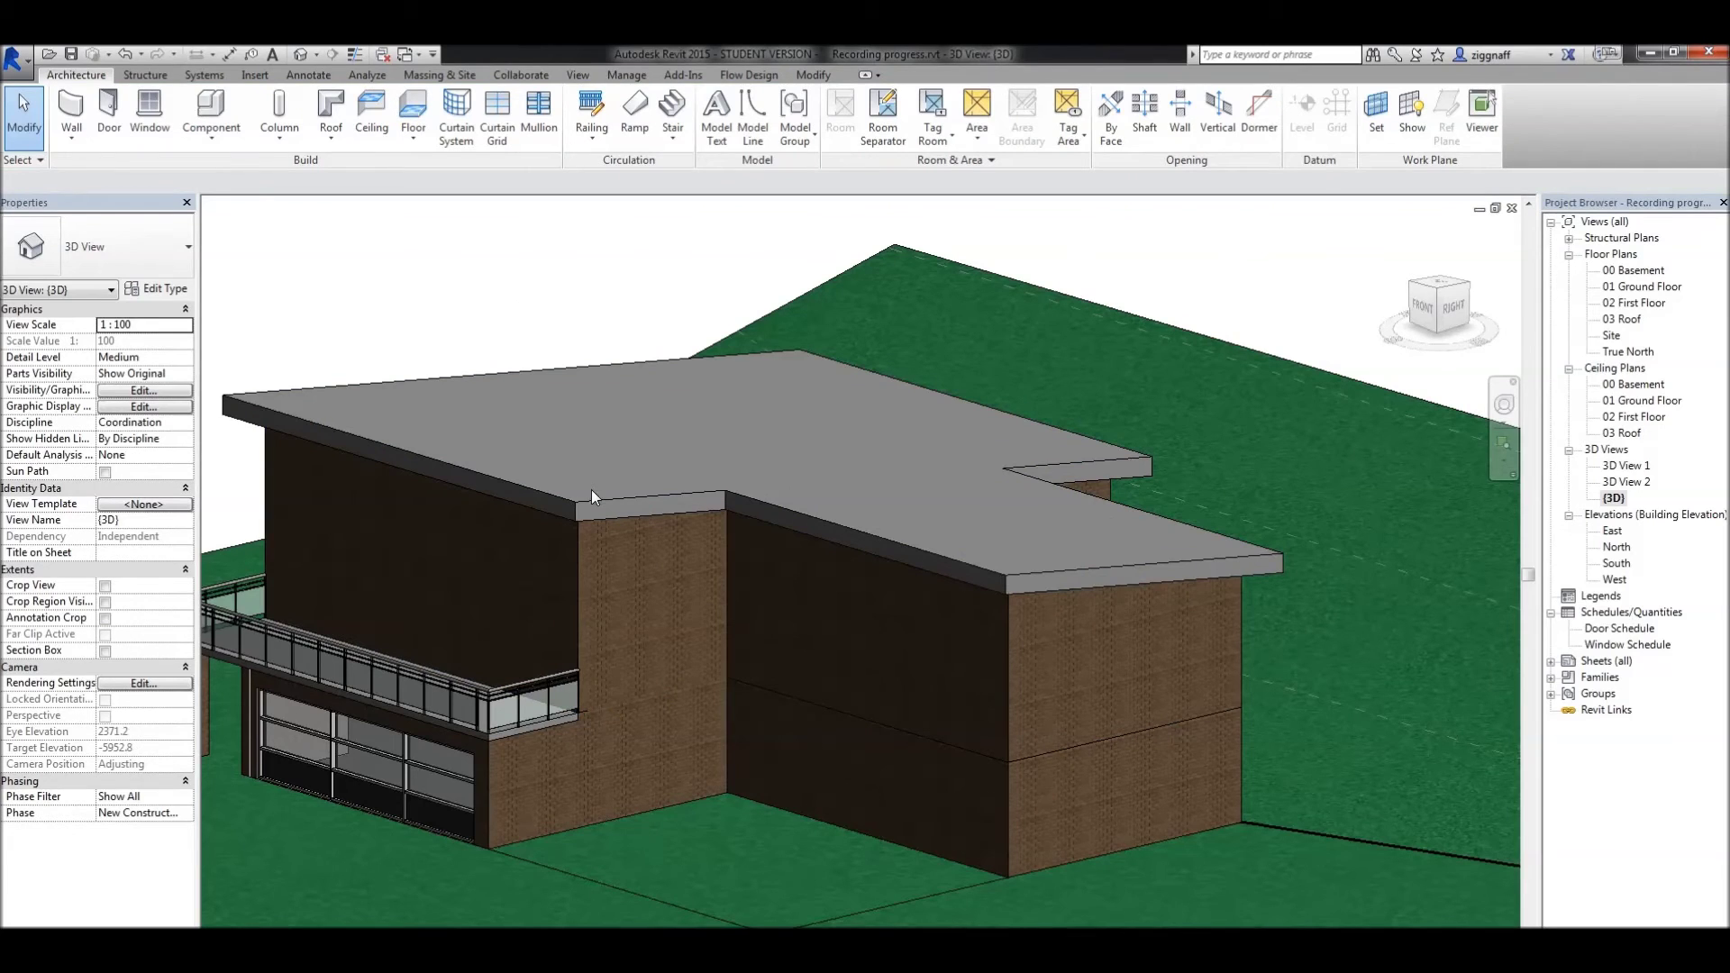
shift+middle_drag(591, 489, 492, 566)
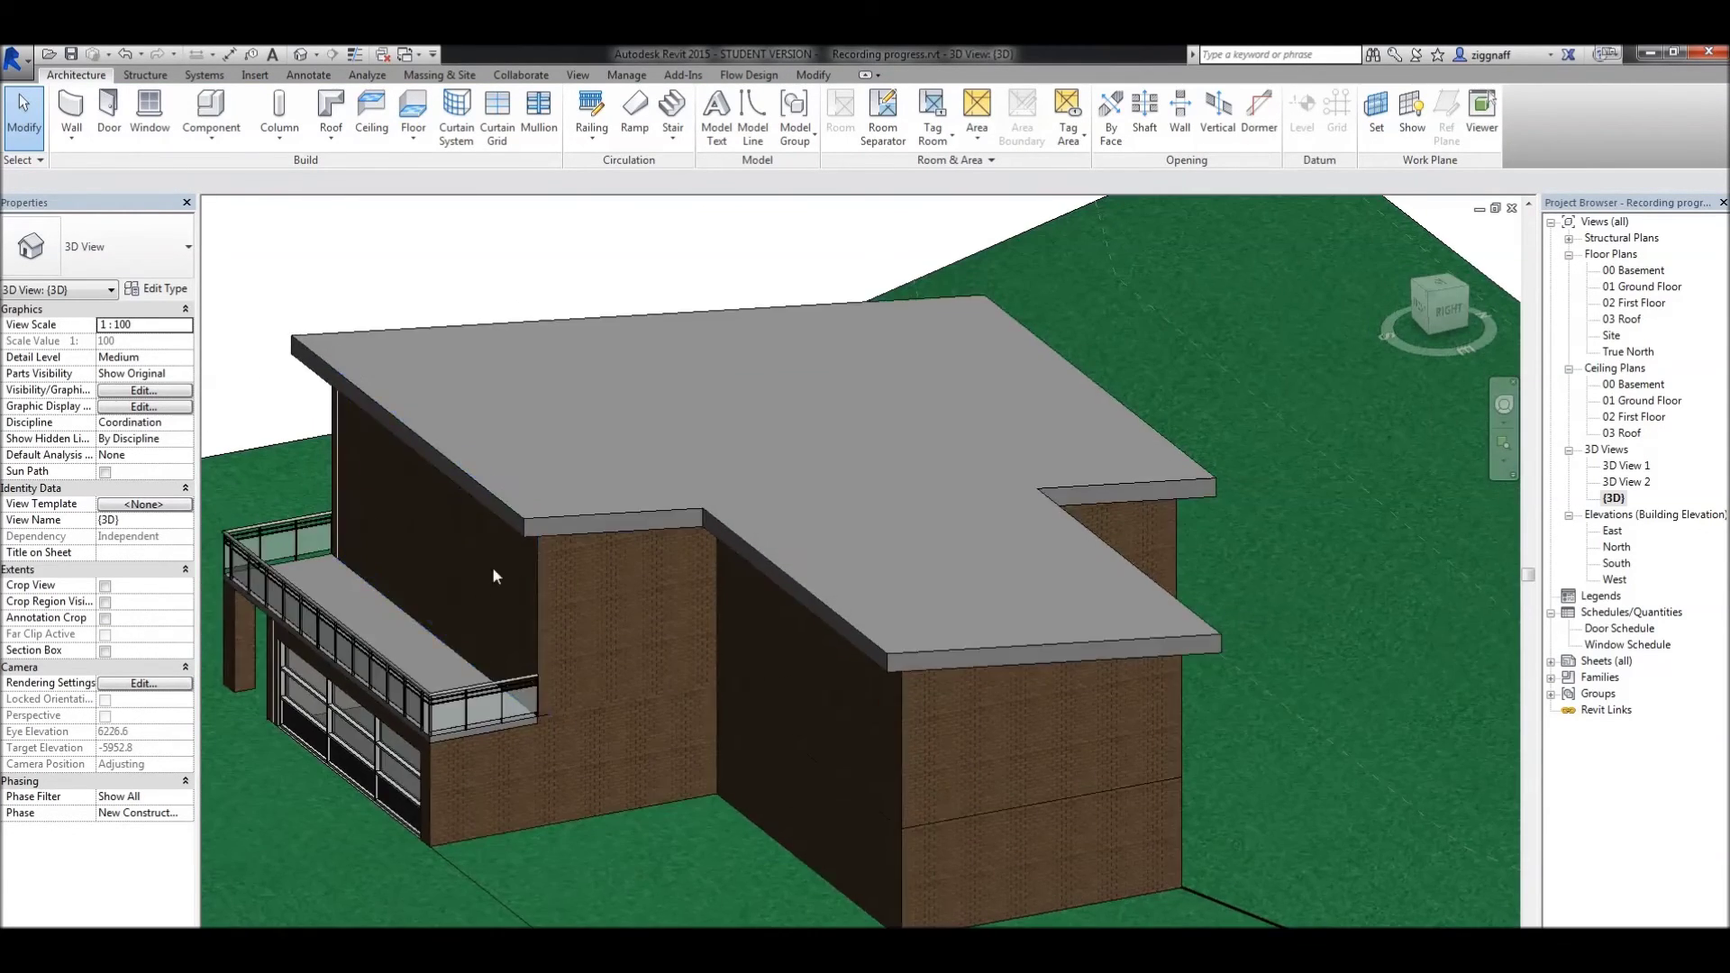
Reopen the roof footprint, enter 23 in the top edge's slope field, finish, and view in 3D
double_click(1621, 319)
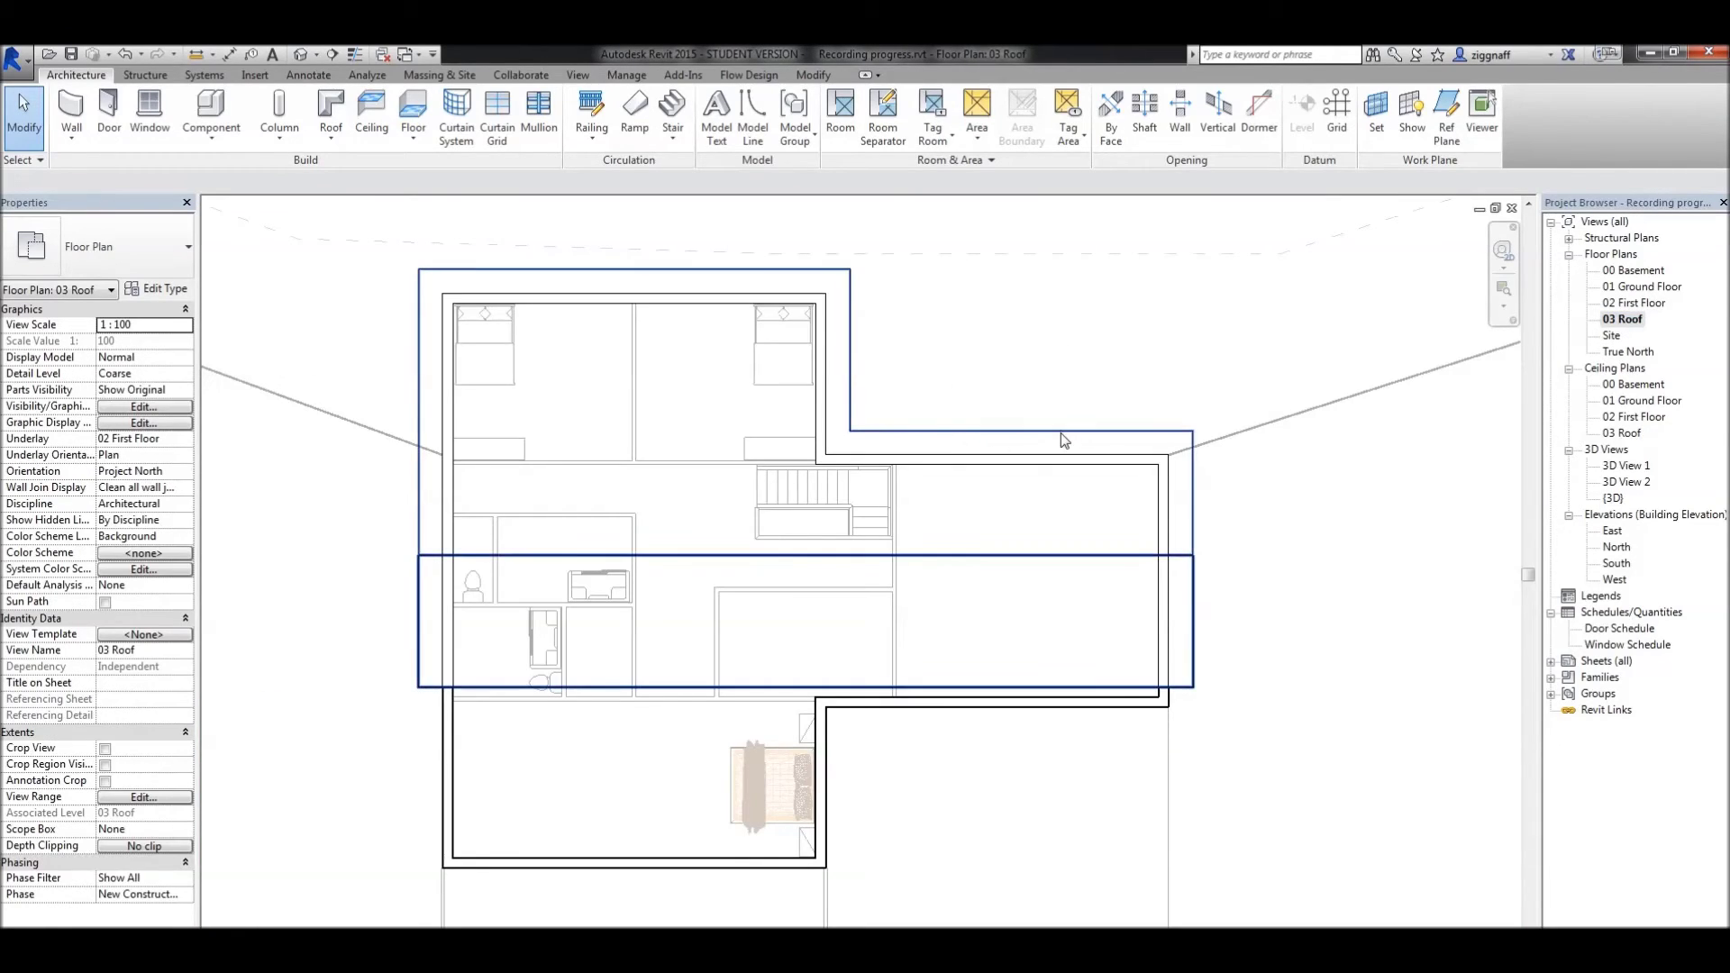
click(1062, 432)
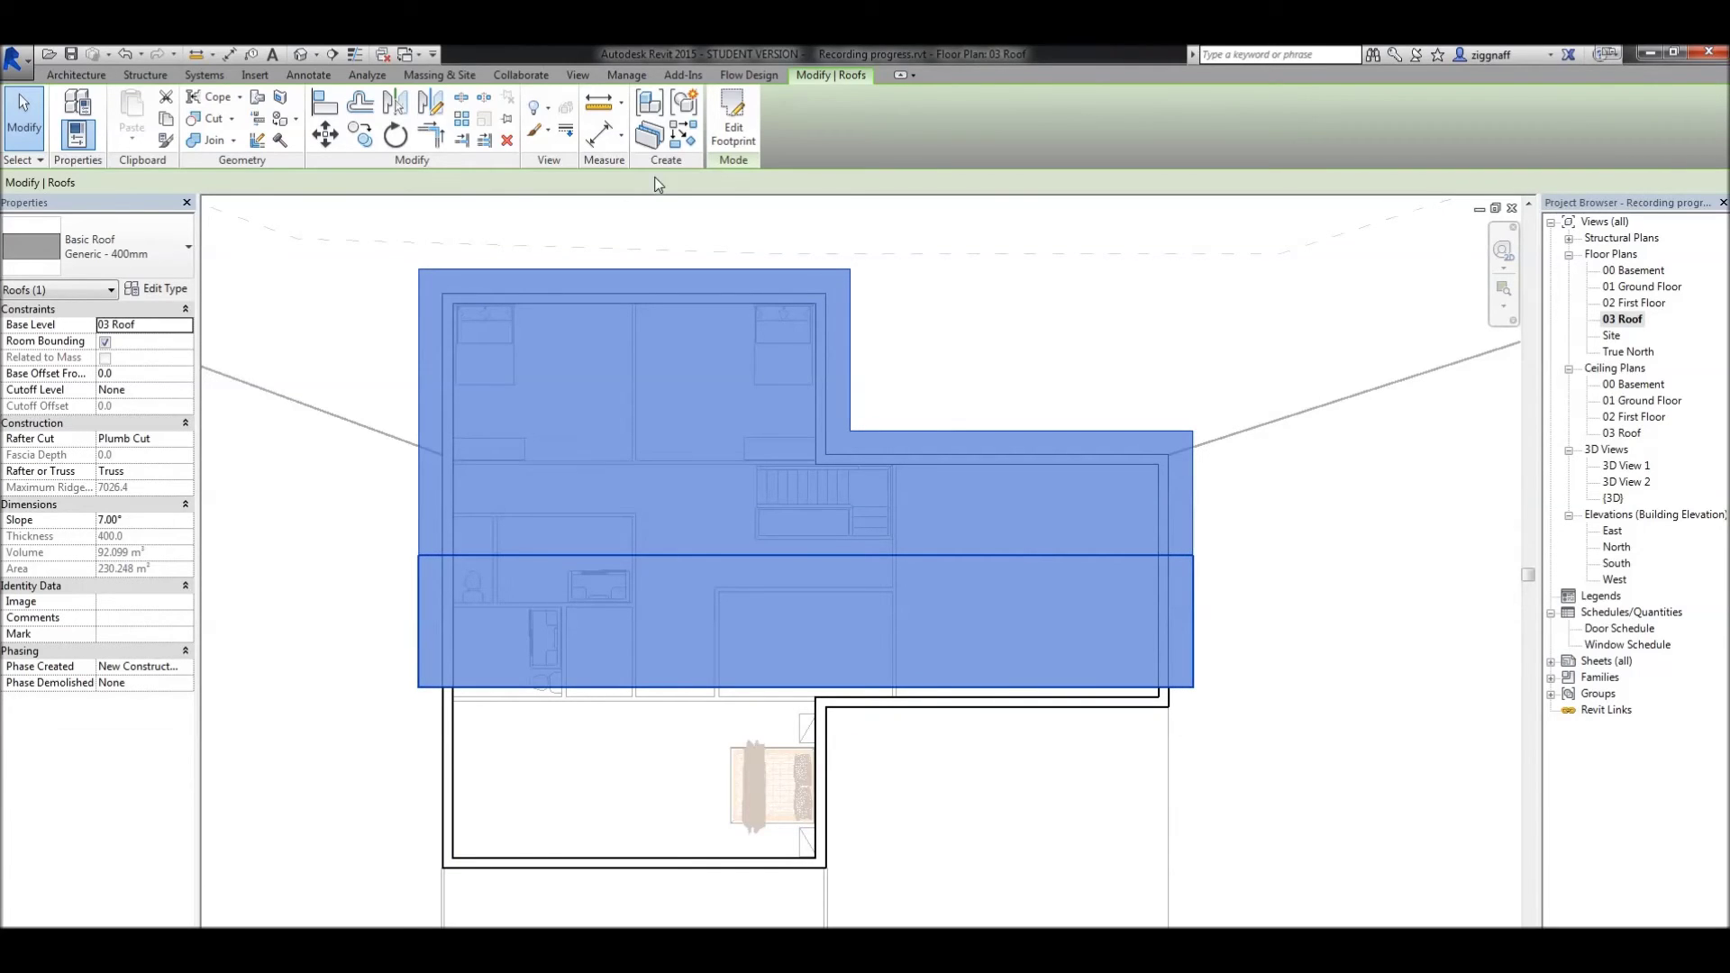
click(733, 117)
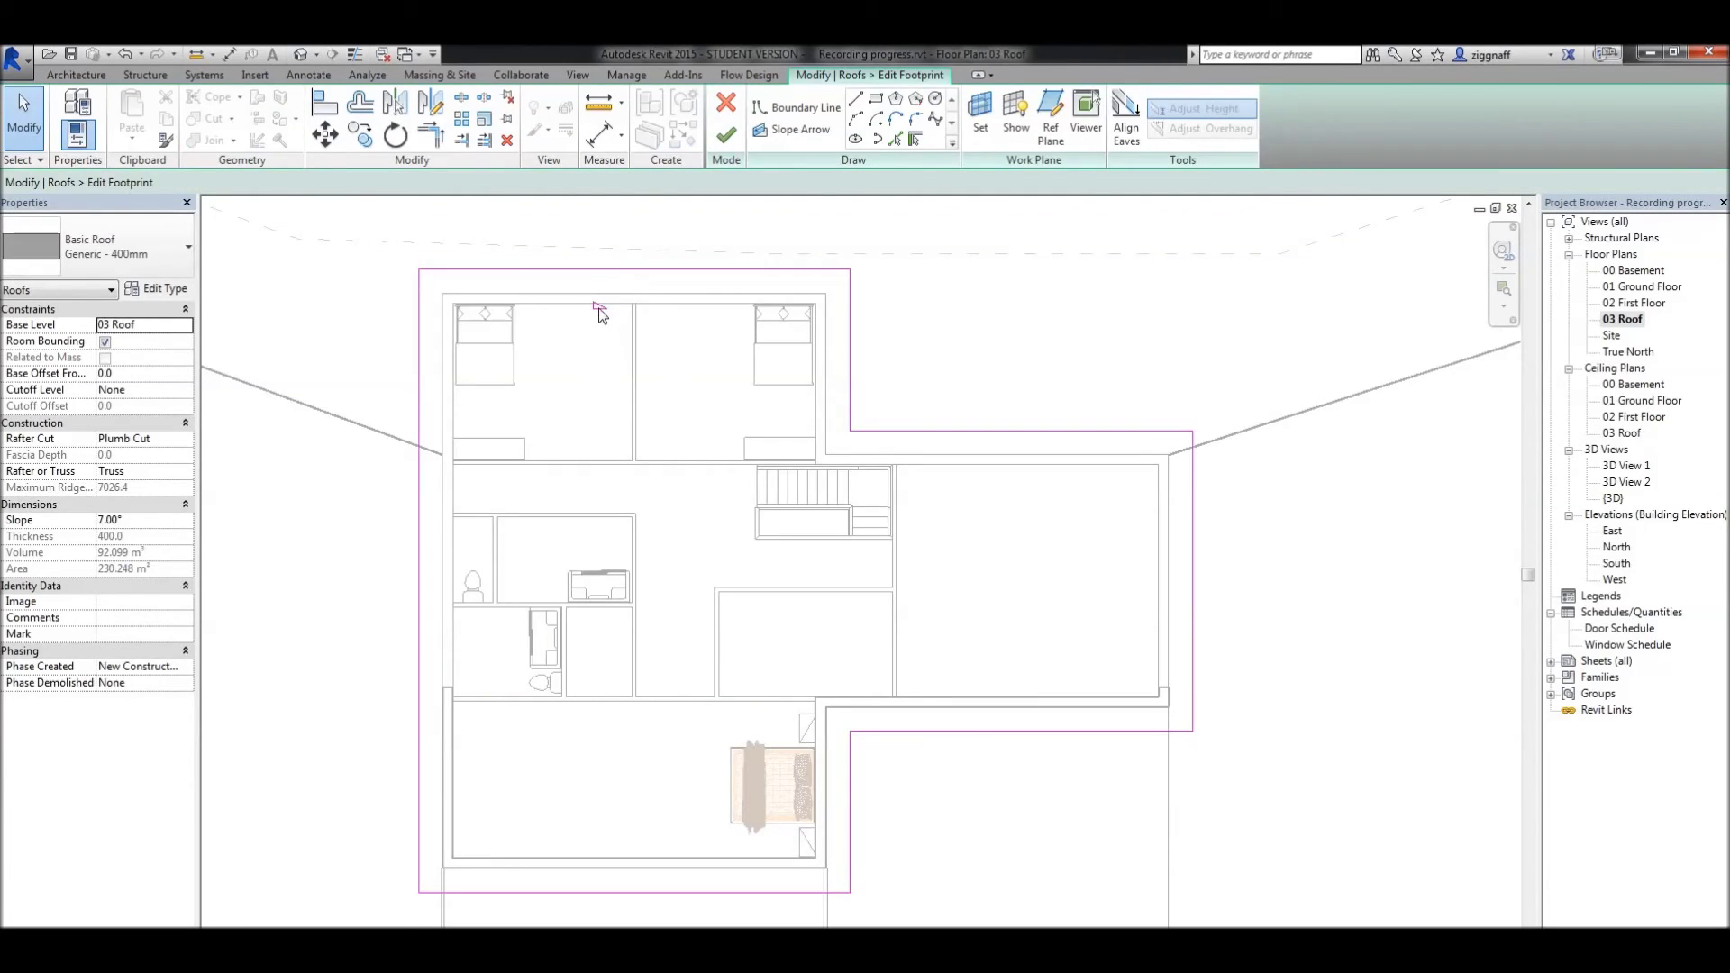
click(620, 270)
scroll(613, 307, up, 4)
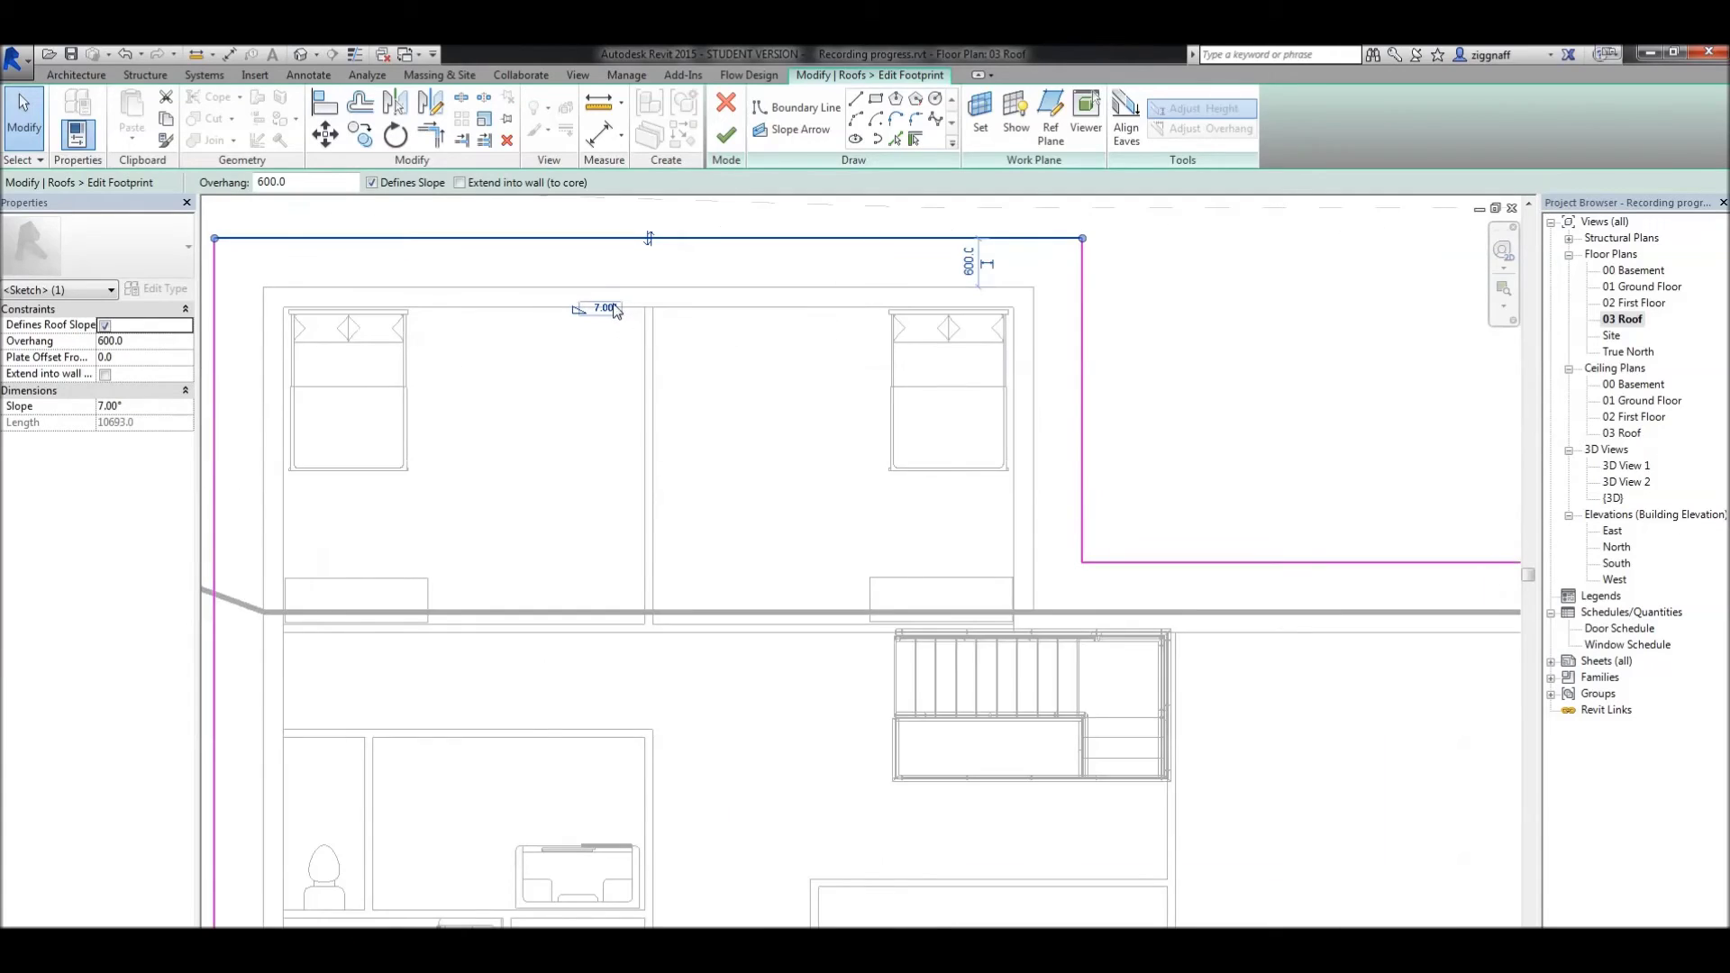
scroll(616, 310, down, 2)
click(615, 304)
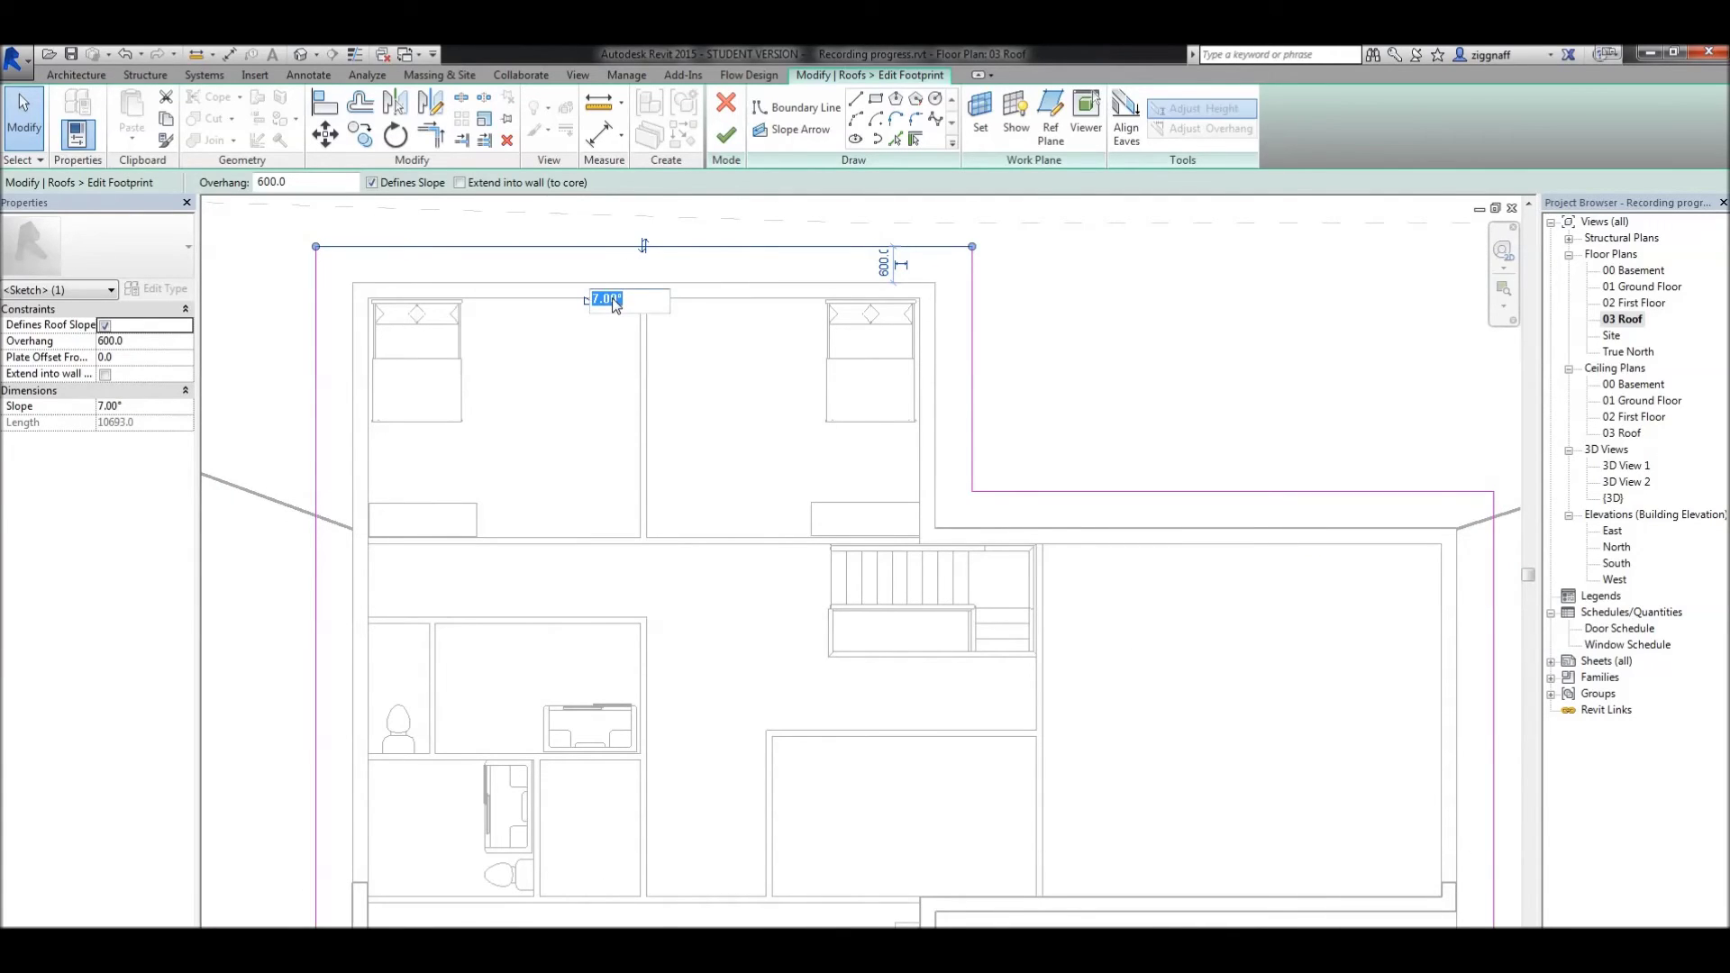
text(23)
click(726, 134)
double_click(1614, 498)
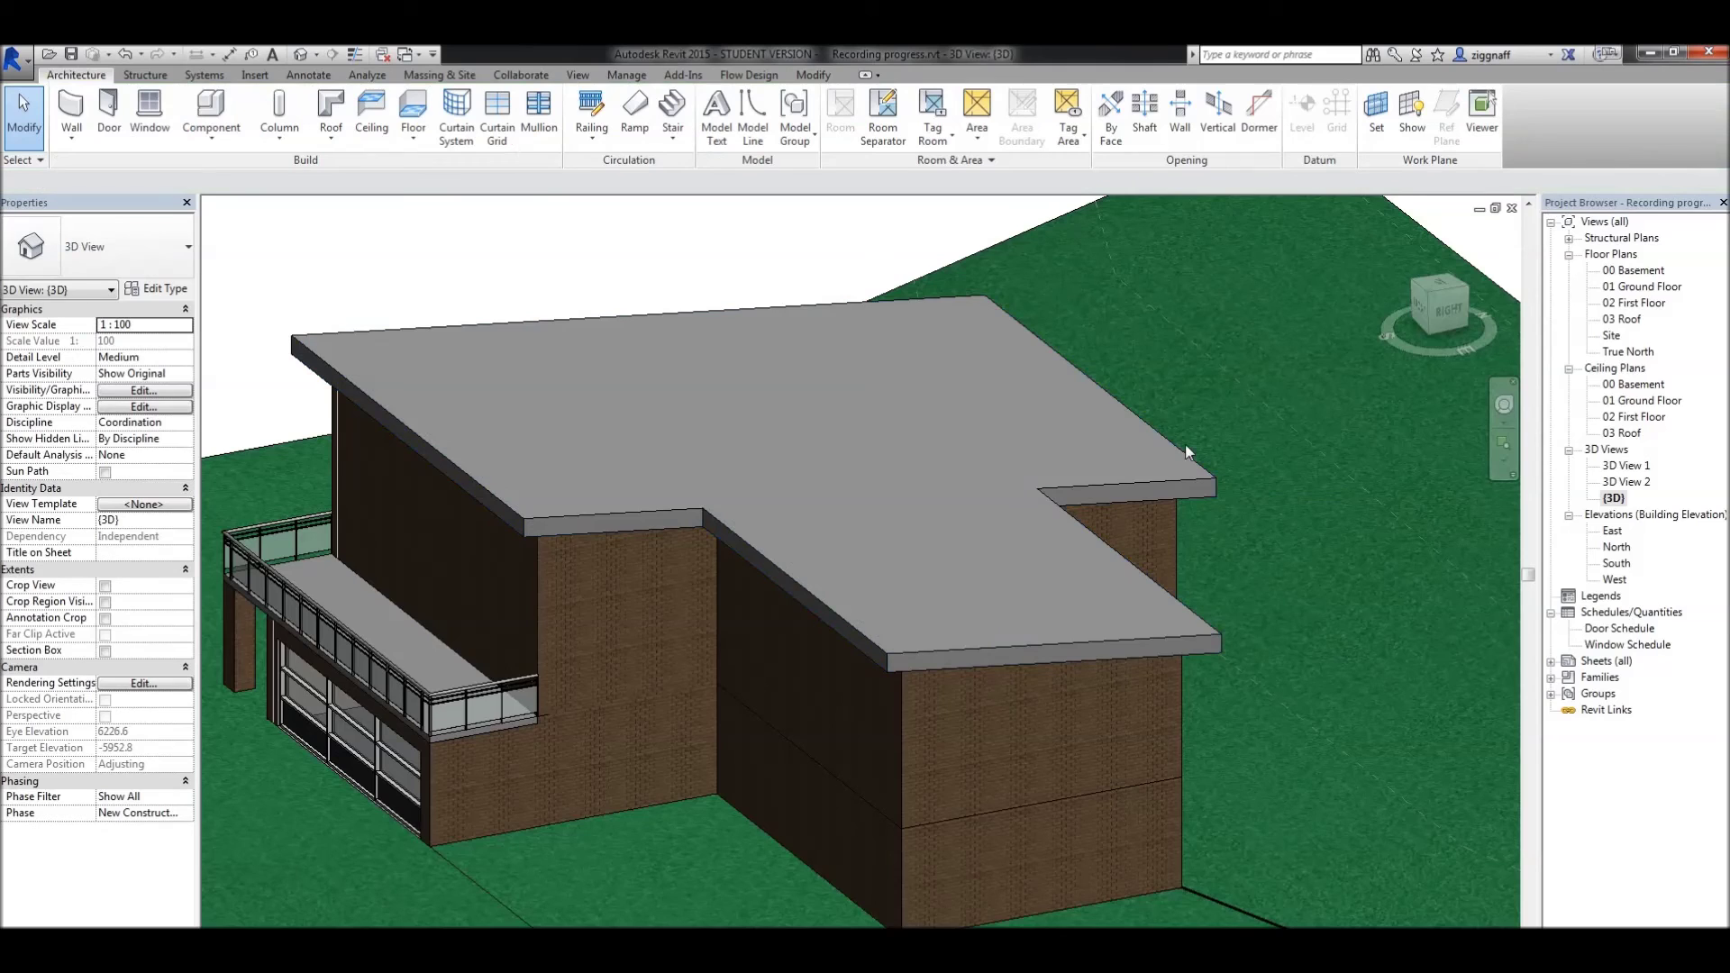
shift+middle_drag(842, 492, 738, 530)
click(634, 542)
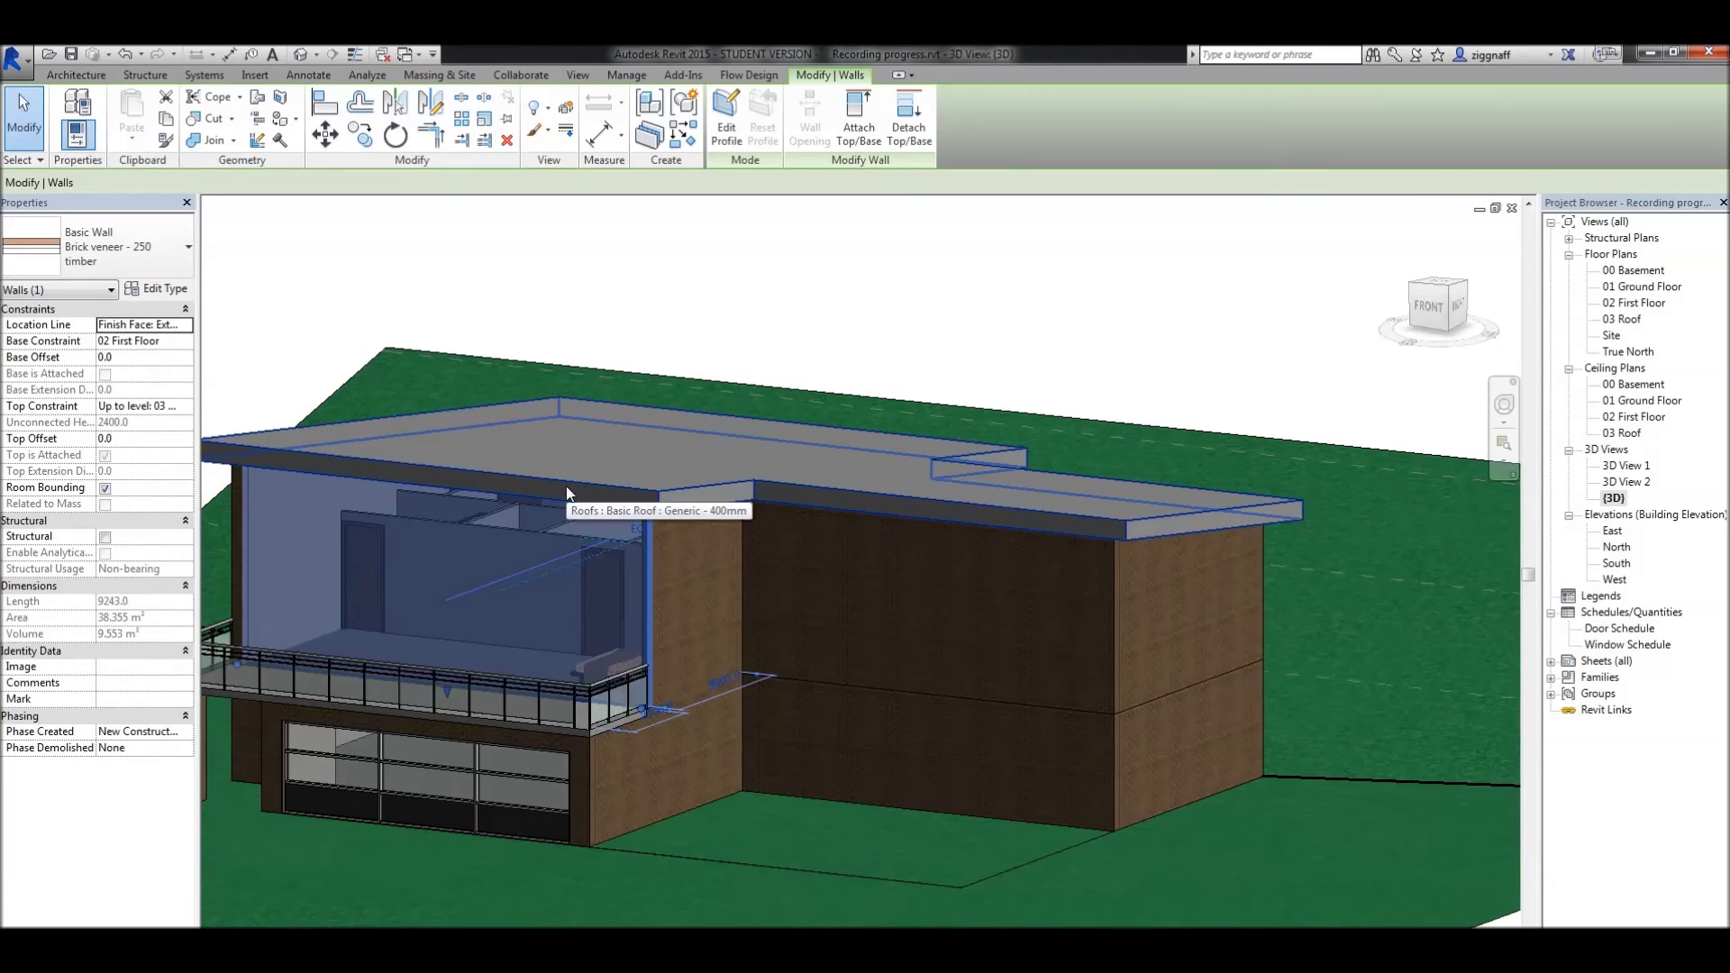
click(387, 348)
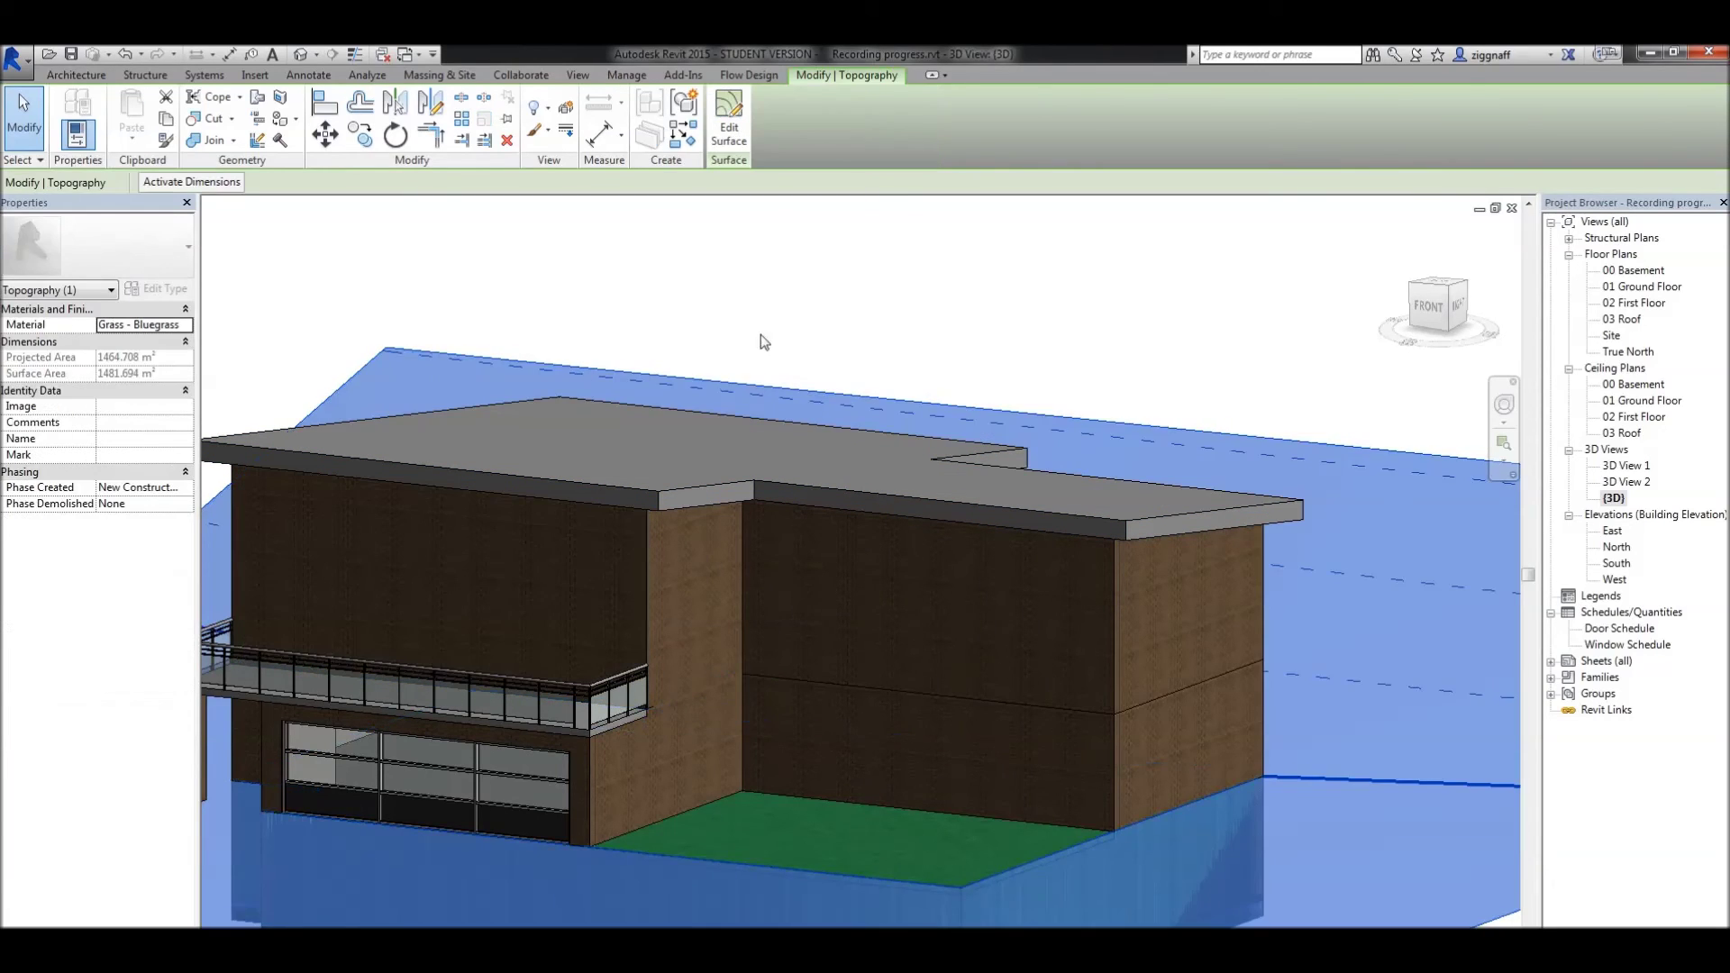
click(831, 320)
shift+middle_drag(833, 320, 782, 554)
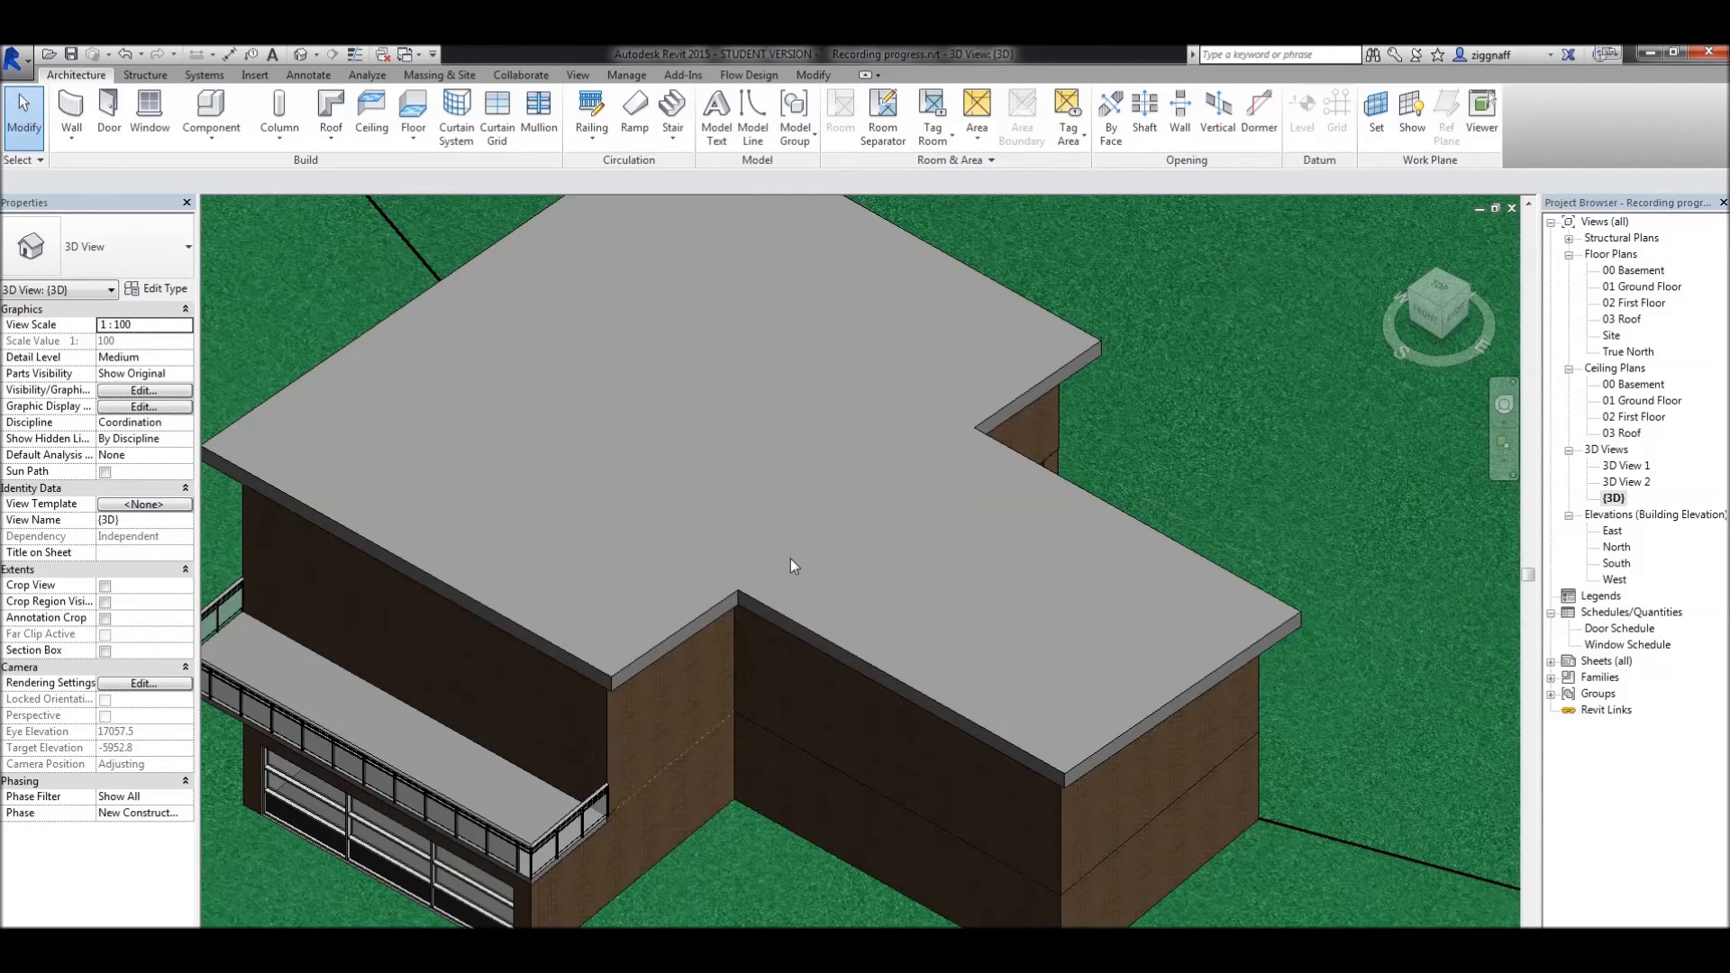
Temporarily hide the roof in 3D and orbit to view the upper-floor rooms and stair
click(808, 637)
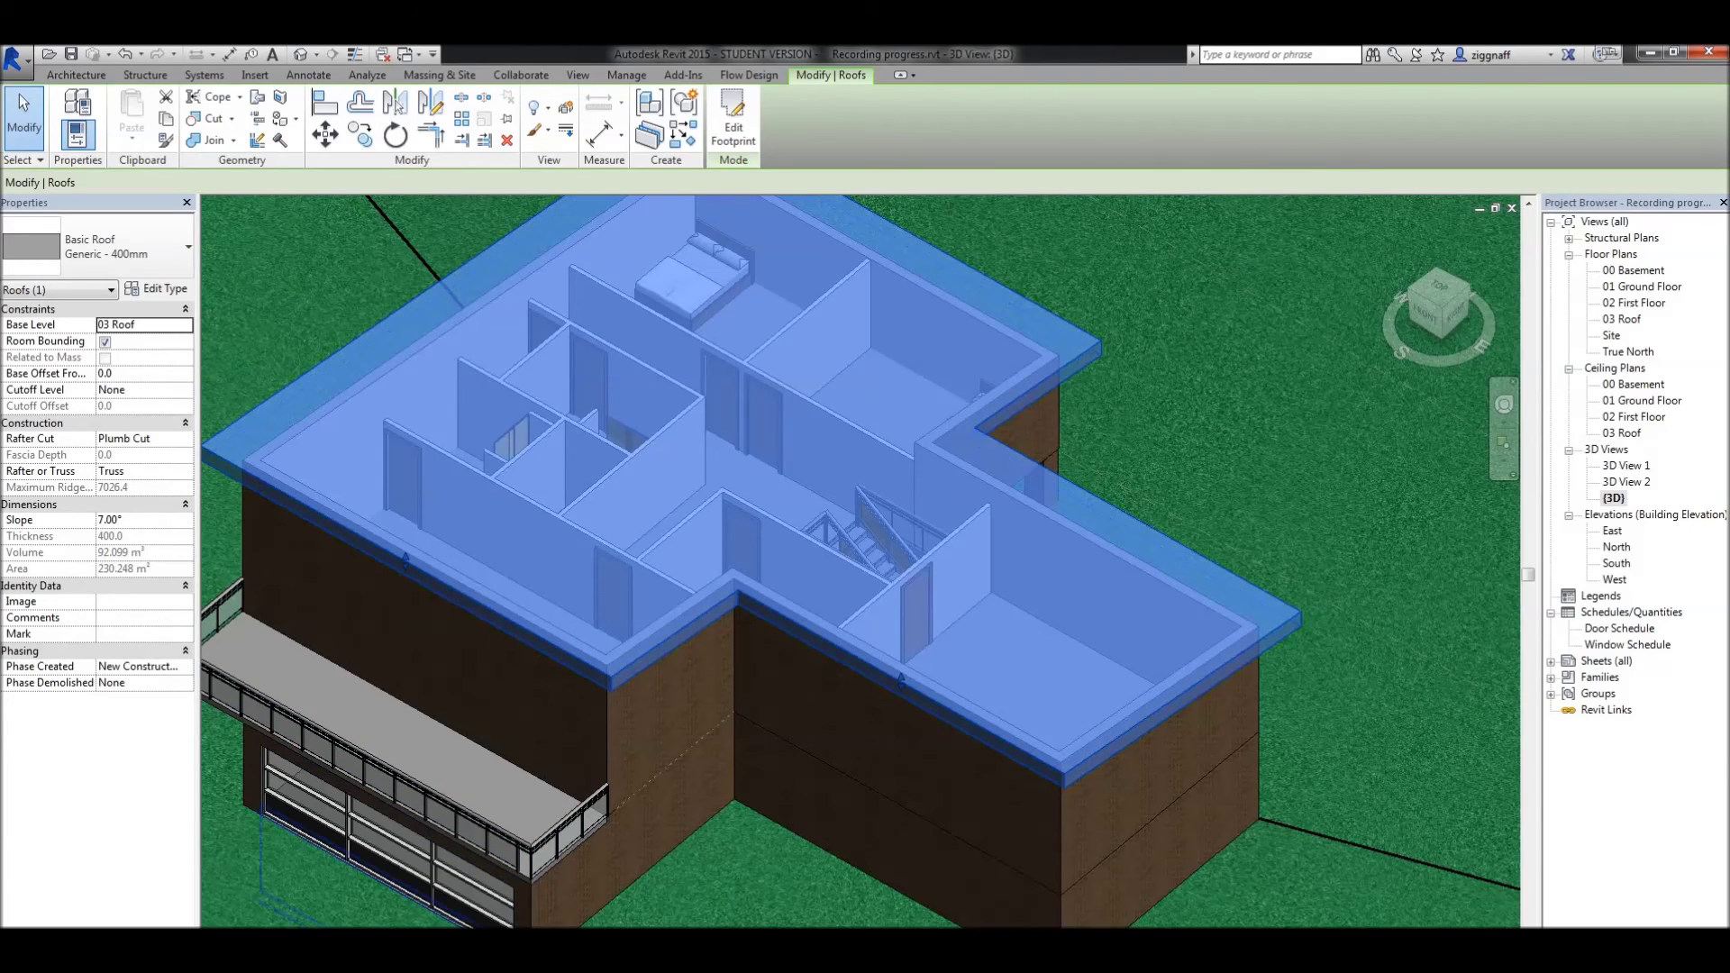
click(435, 937)
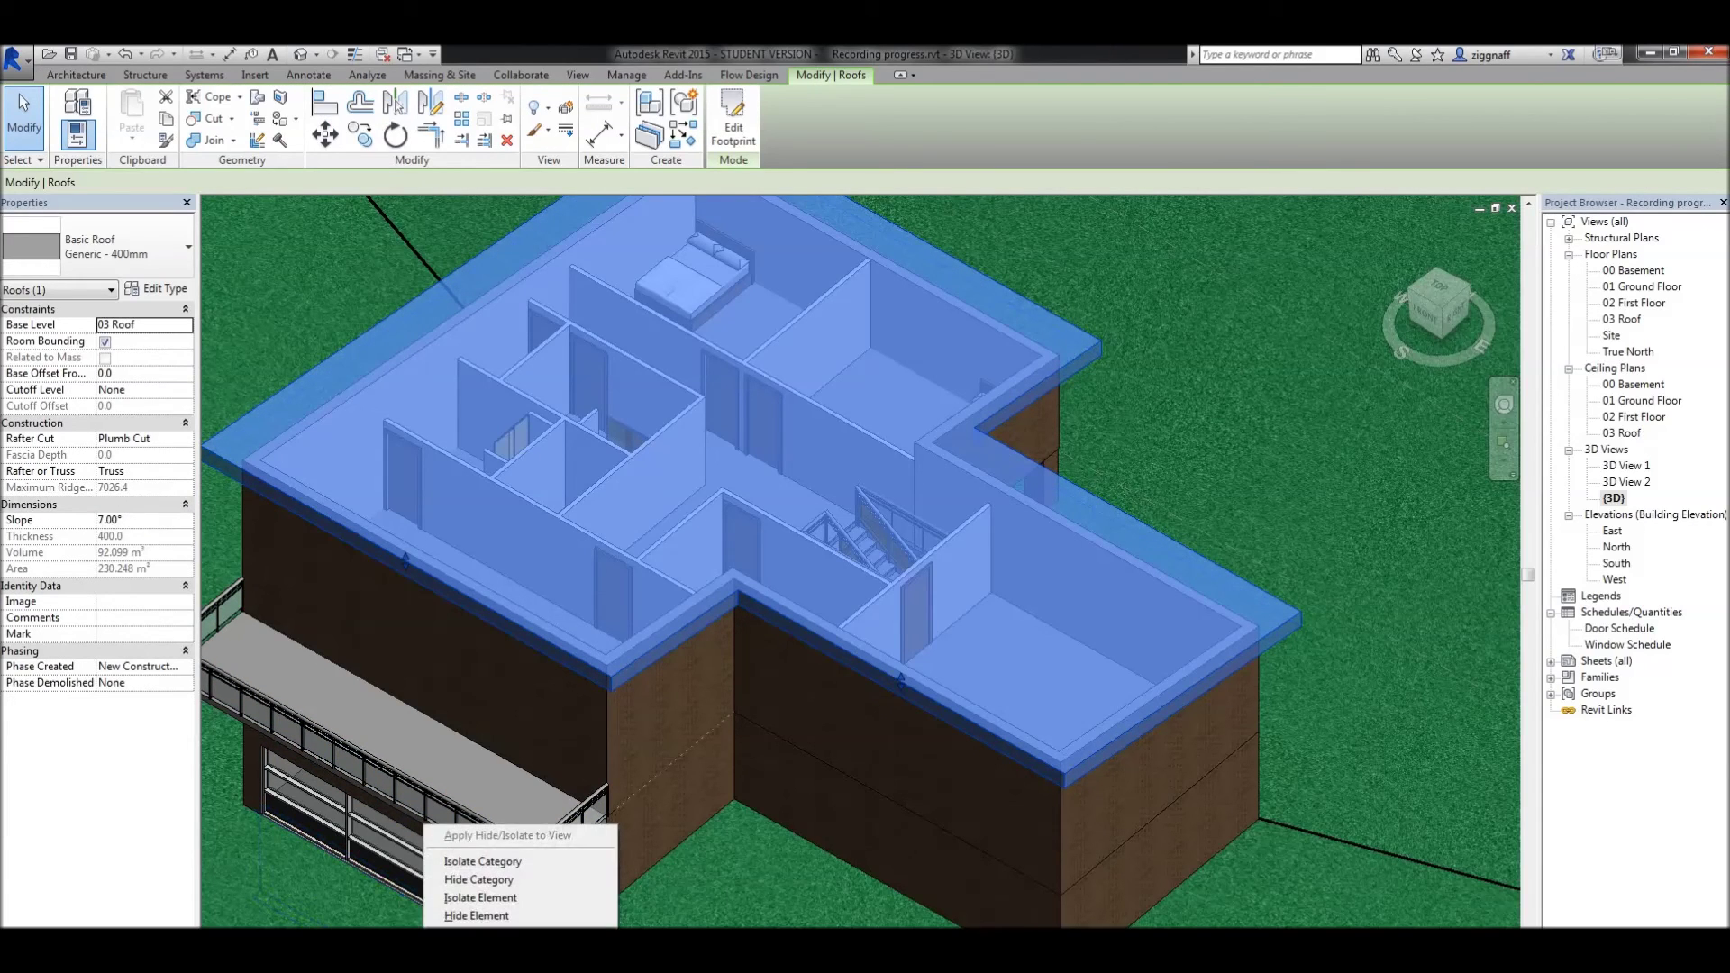
click(480, 916)
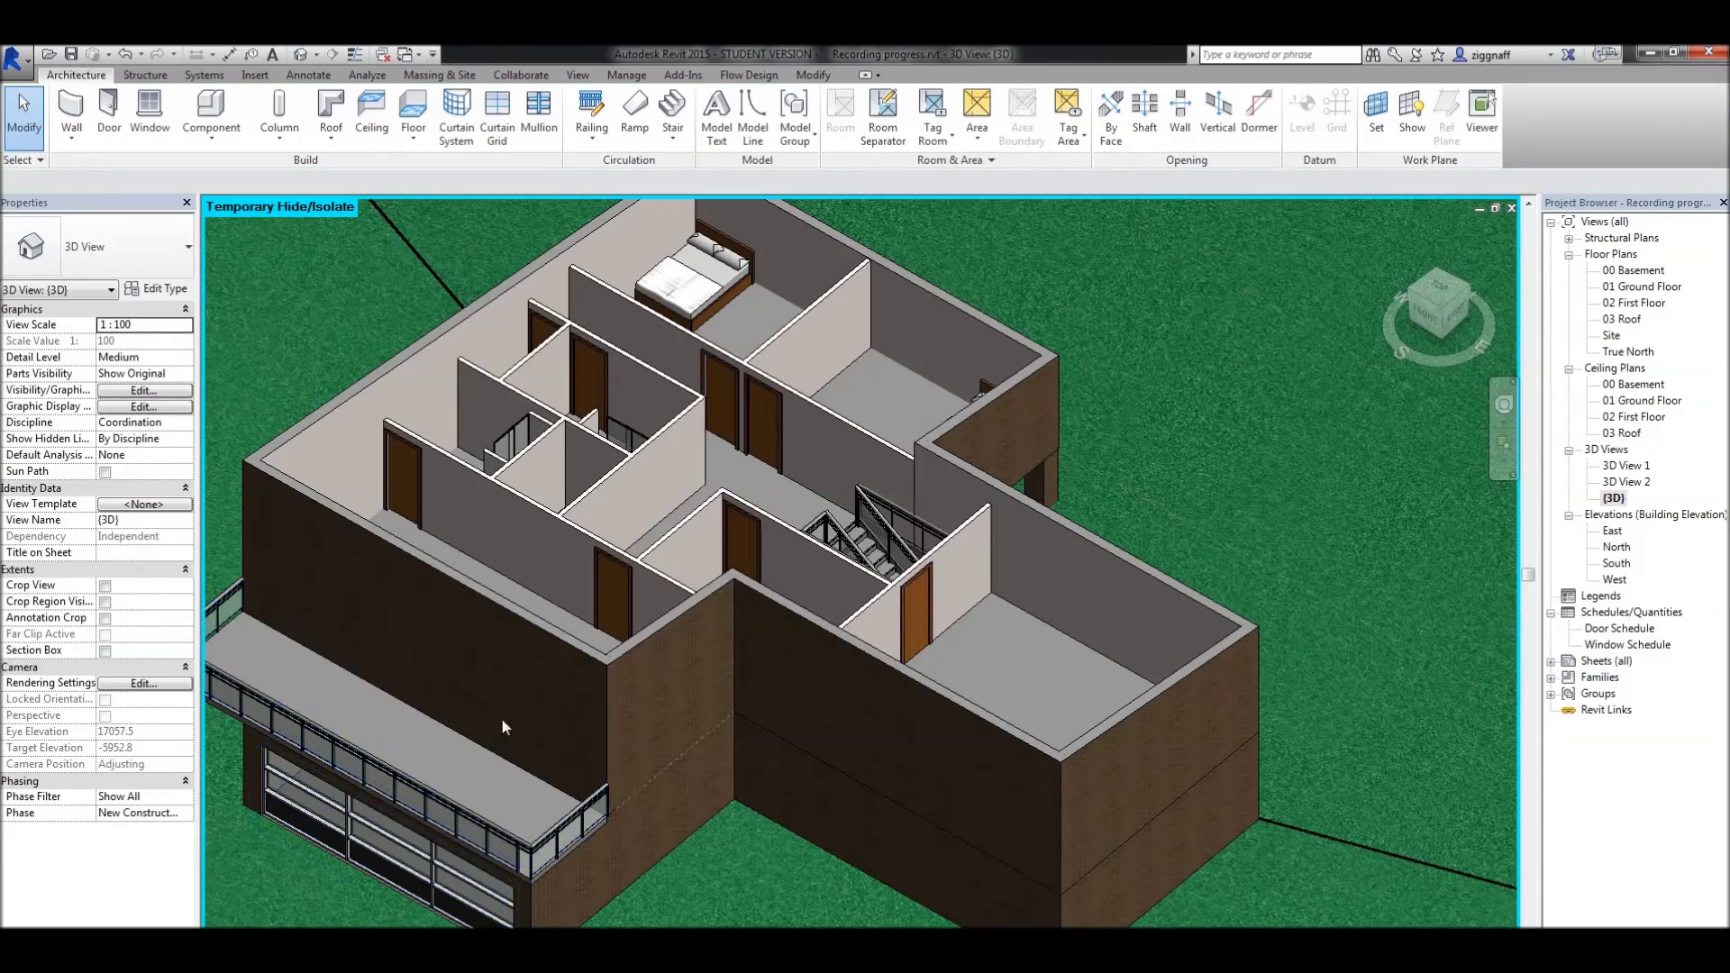
scroll(580, 641, down, 3)
shift+middle_drag(580, 642, 743, 578)
scroll(845, 515, up, 6)
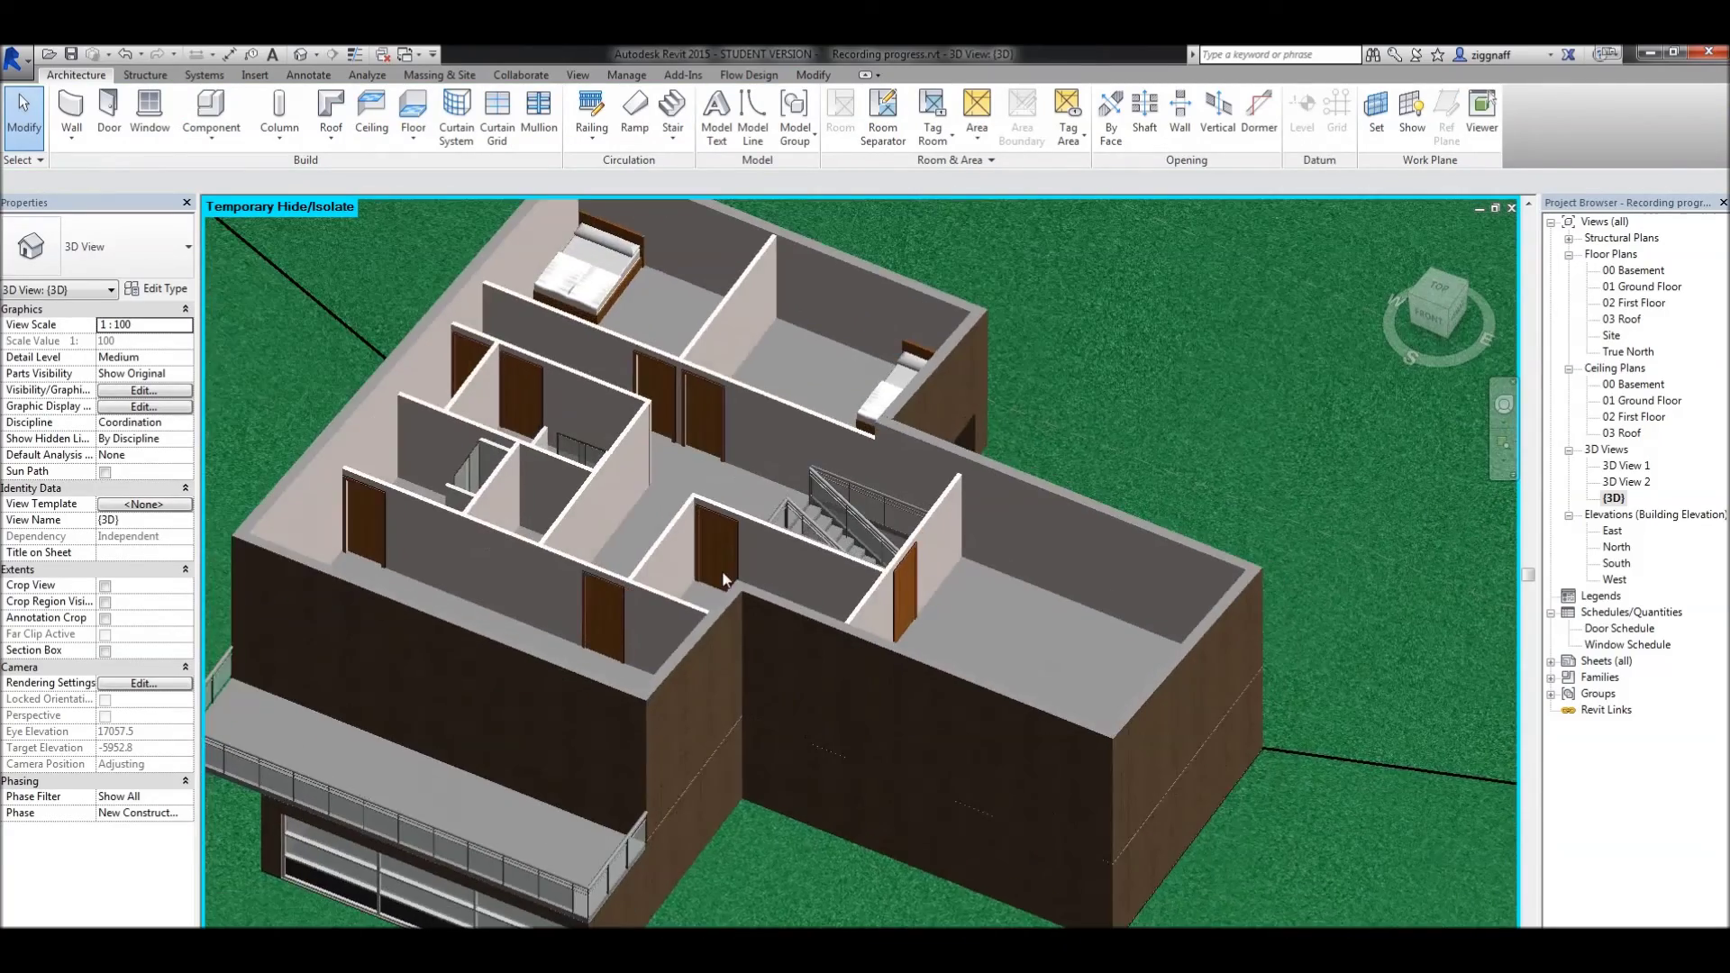
scroll(845, 515, down, 3)
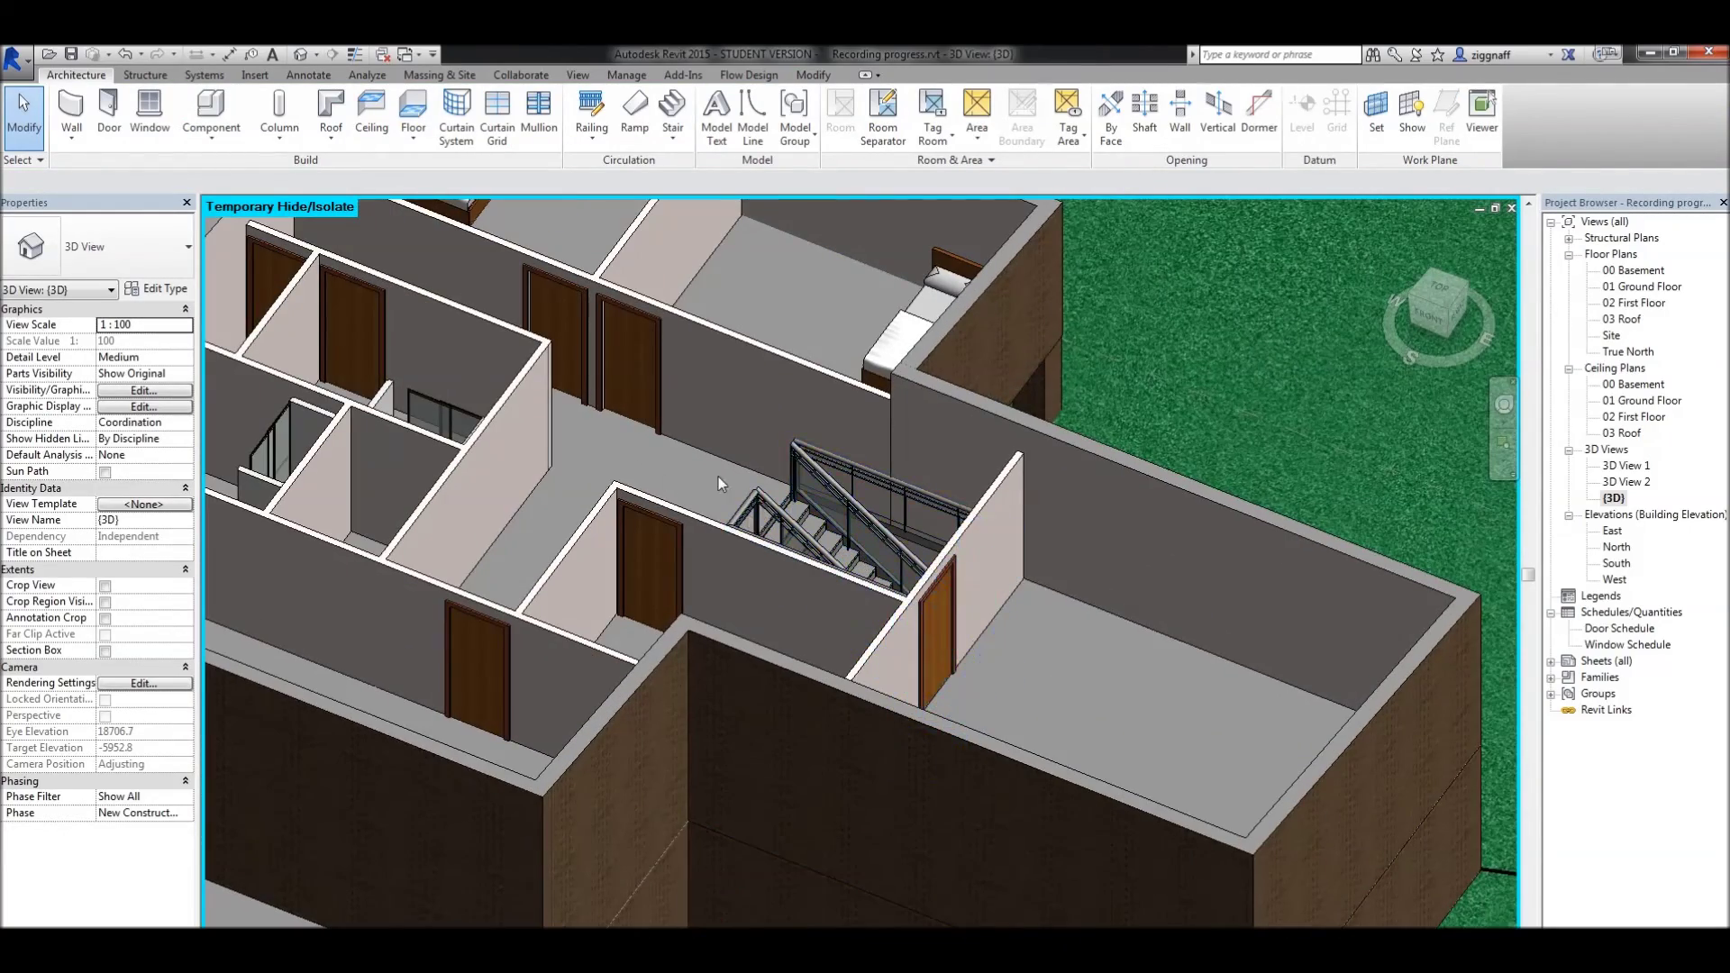
scroll(717, 478, up, 3)
scroll(836, 555, down, 1)
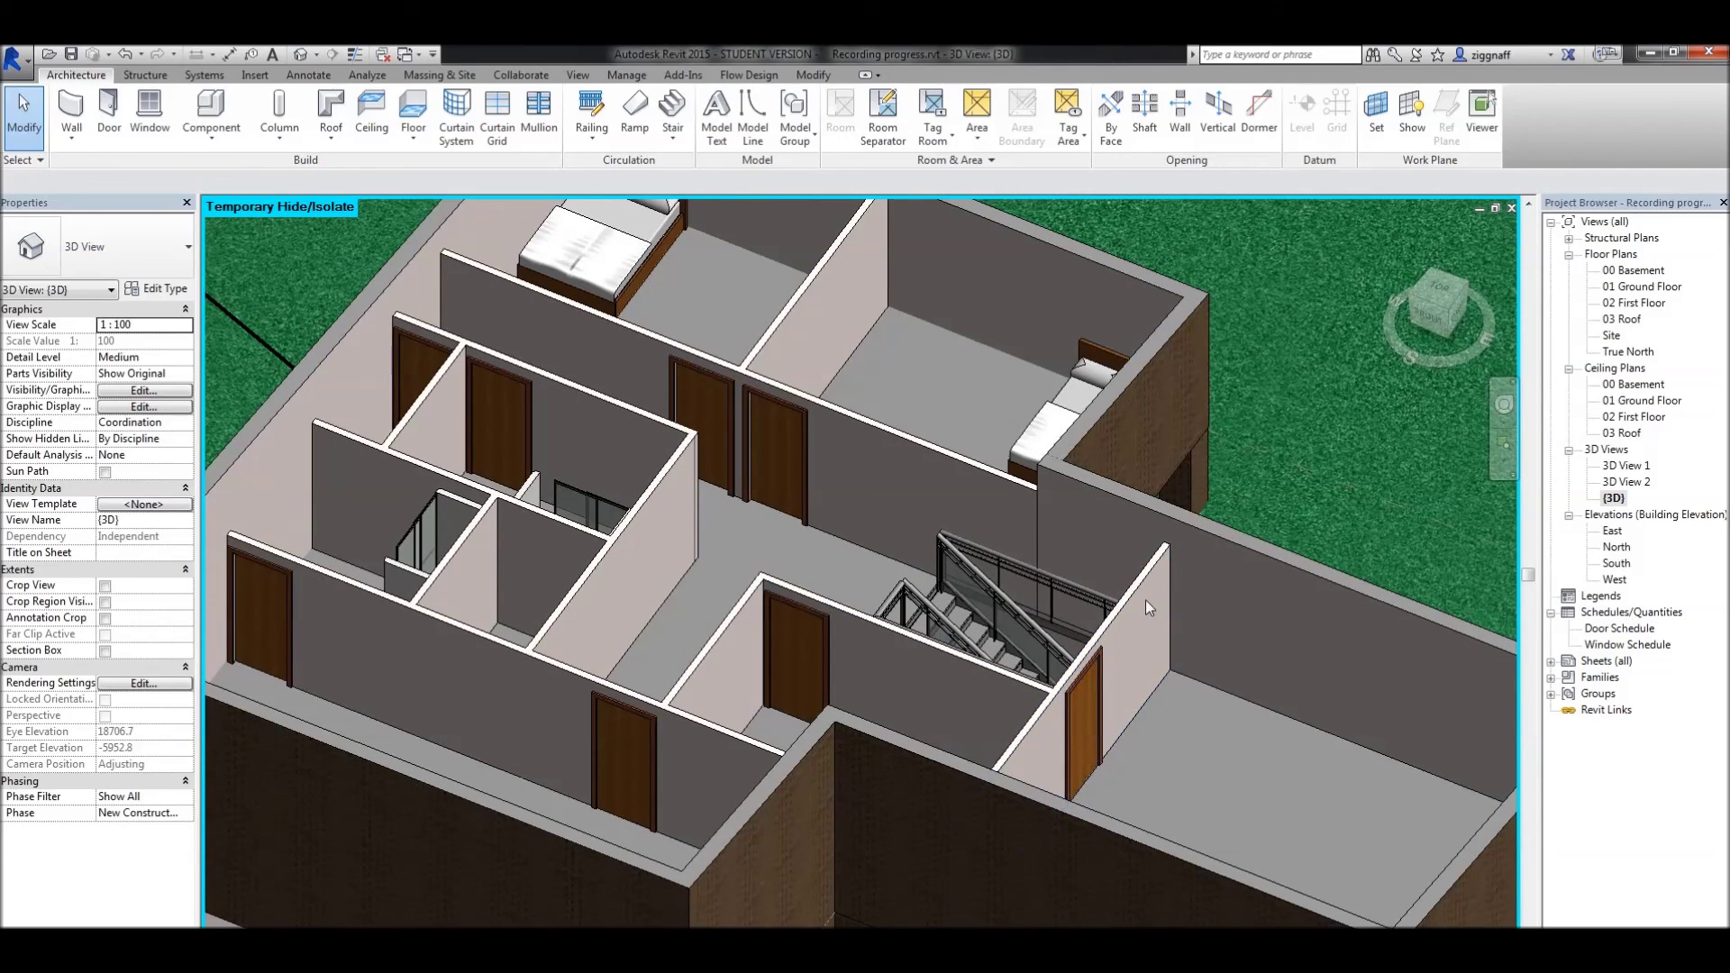